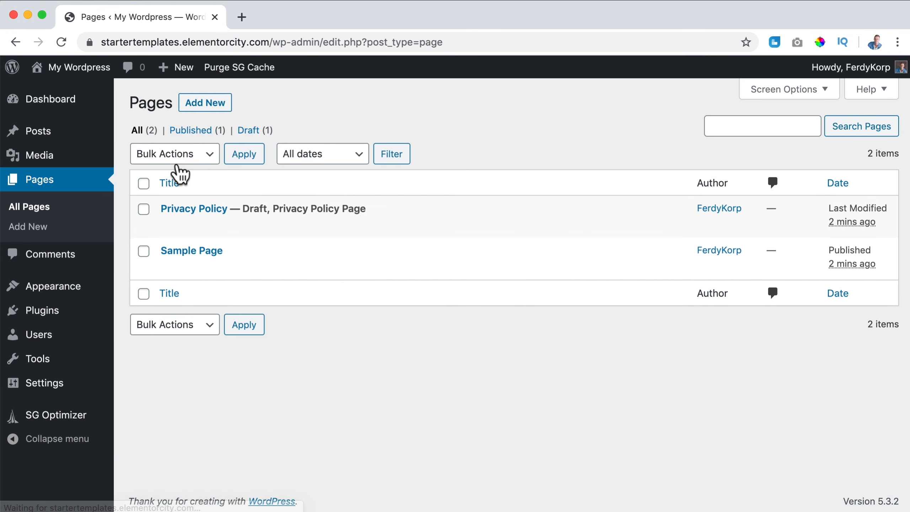
Step: Move all existing pages to the trash and permanently delete them by emptying the trash
click(163, 157)
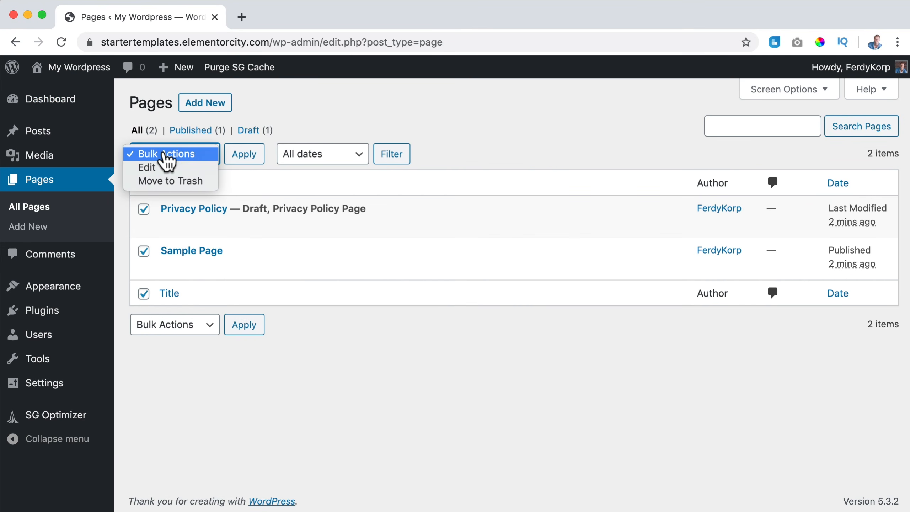
click(169, 179)
click(231, 162)
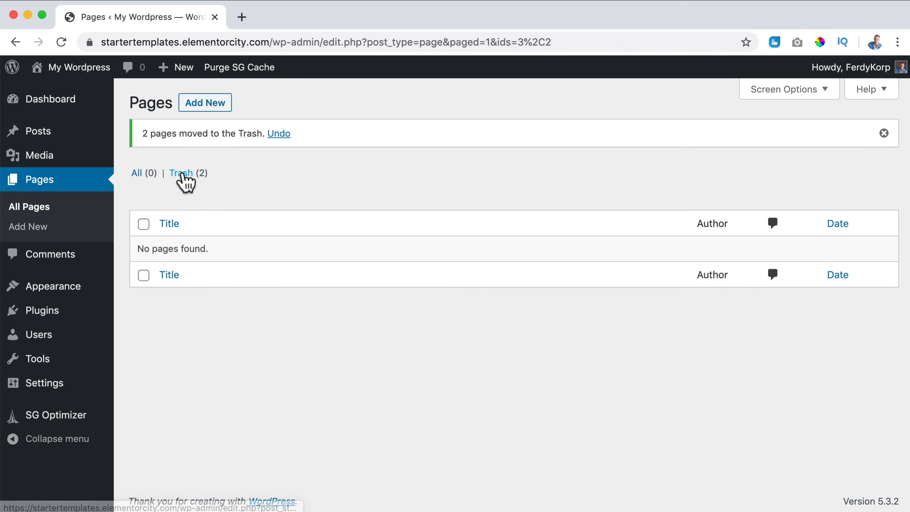
click(184, 173)
click(481, 159)
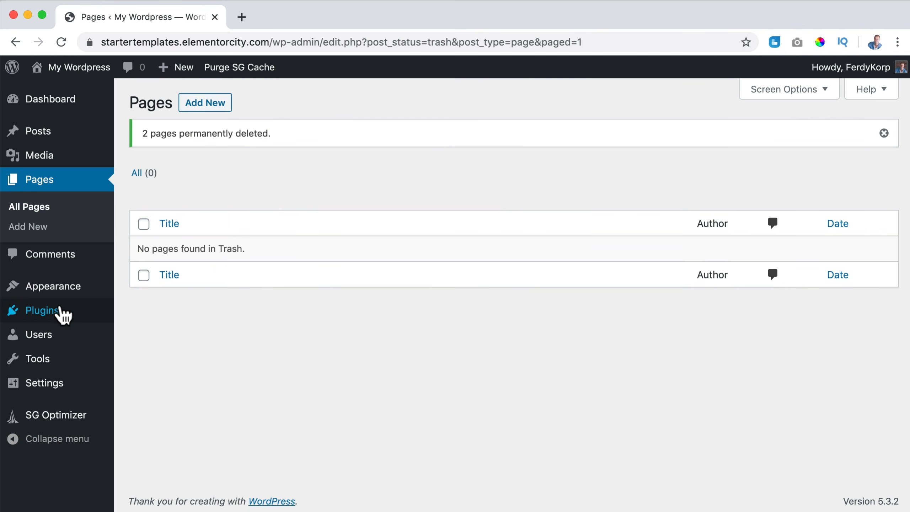
Step: Deactivate the SG Optimizer plugin and delete it together with its data
click(59, 310)
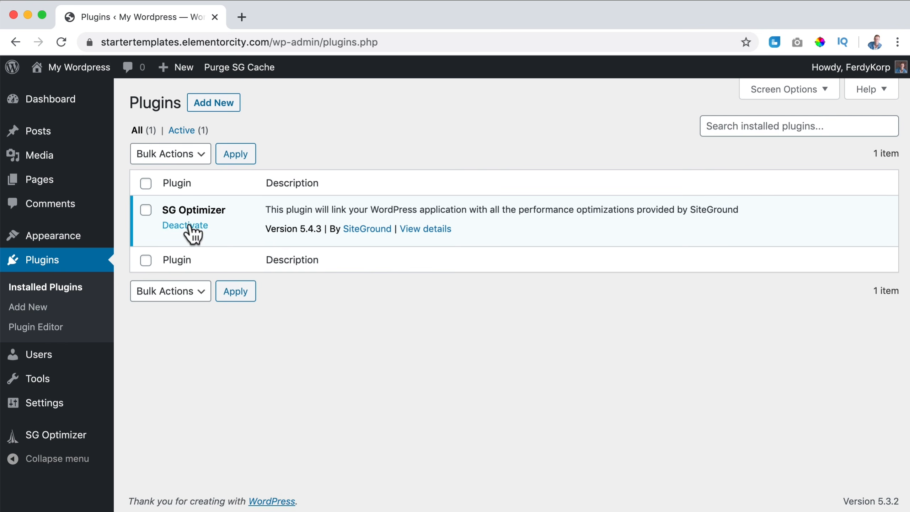
click(185, 225)
click(218, 268)
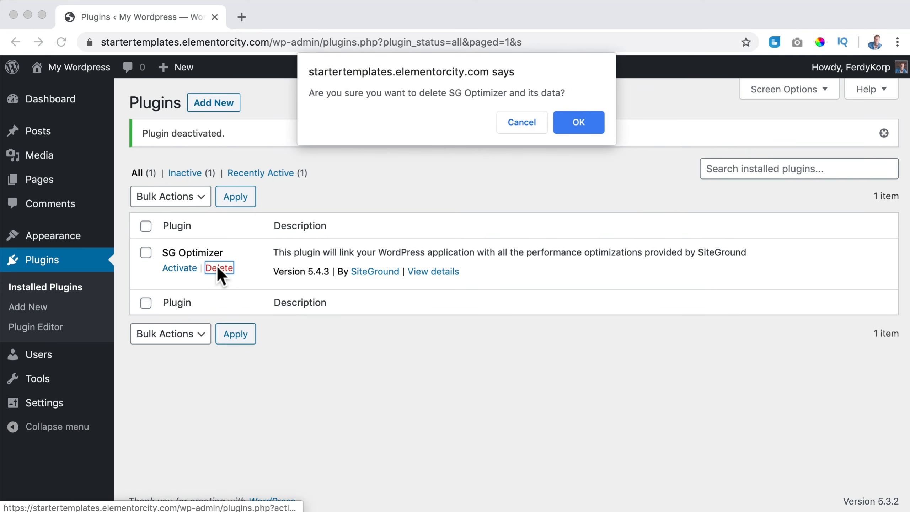
click(574, 122)
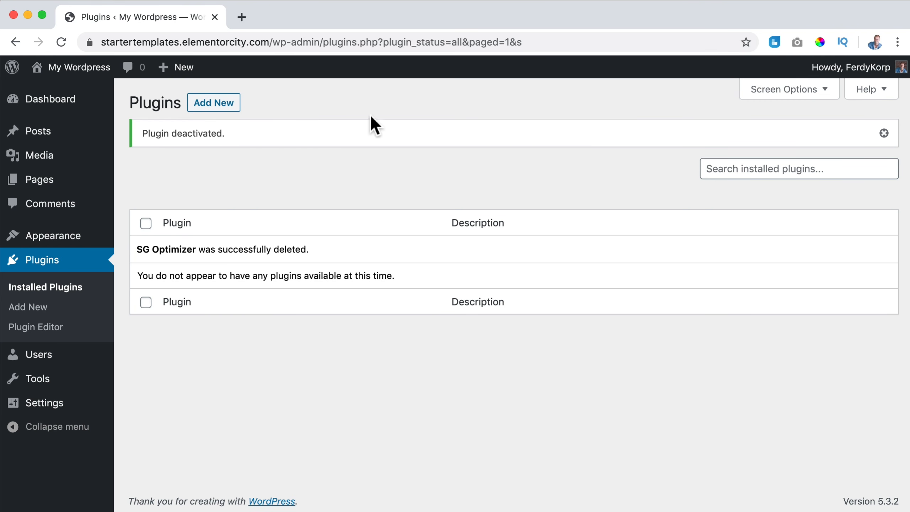
Step: Search the plugin directory for "starter templates", and install and activate the Starter Templates plugin by Brainstorm Force
click(212, 105)
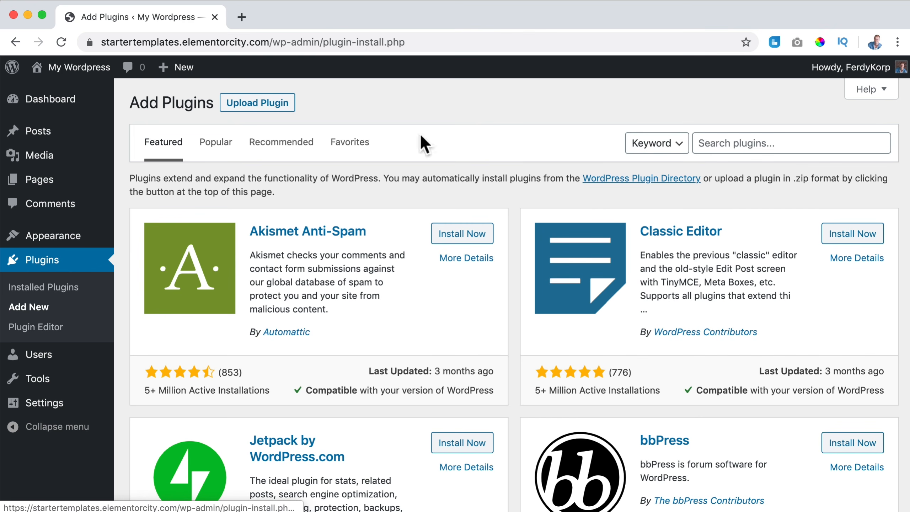
click(729, 142)
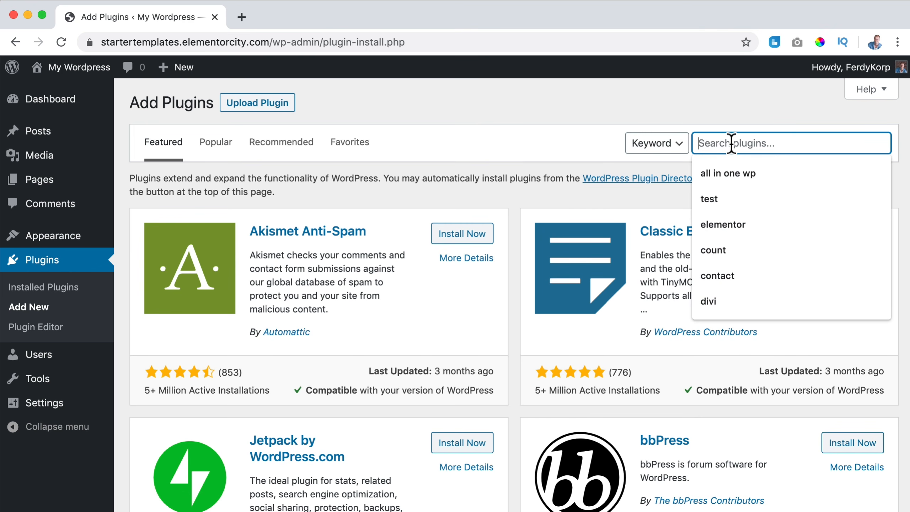
text(starter templat)
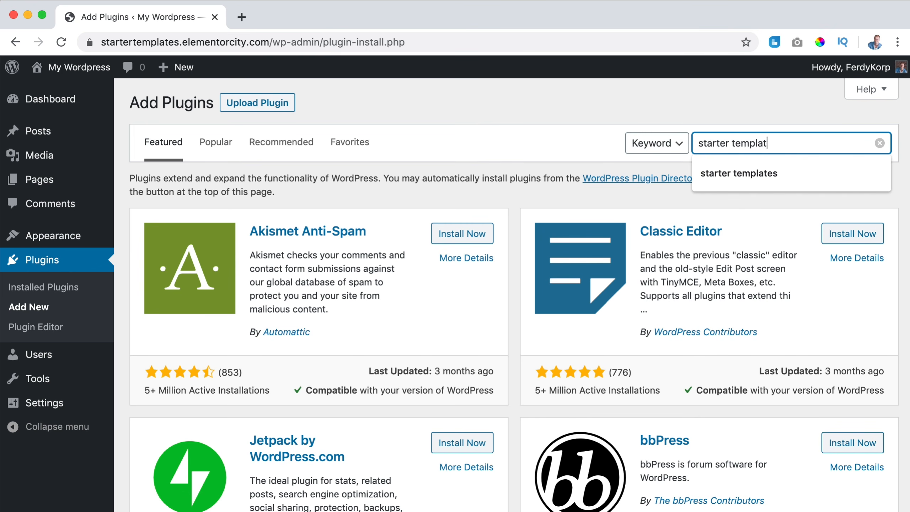
text(es)
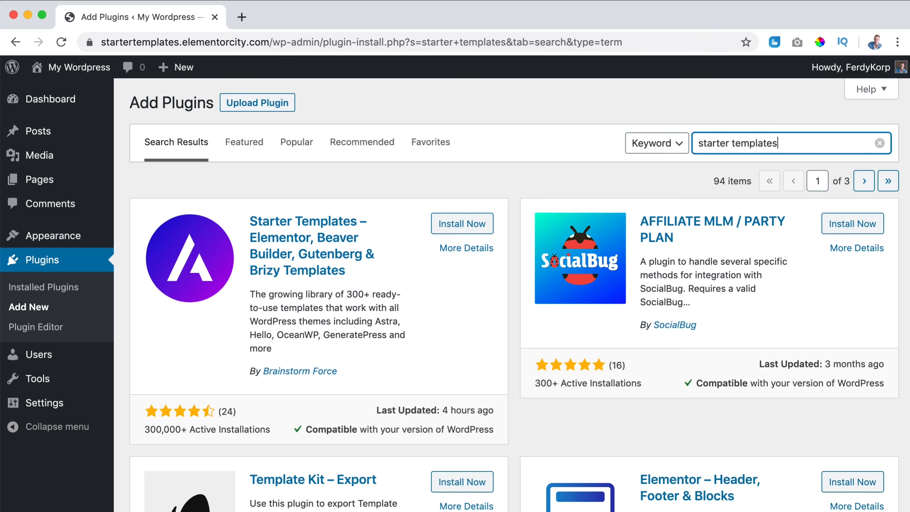
click(465, 230)
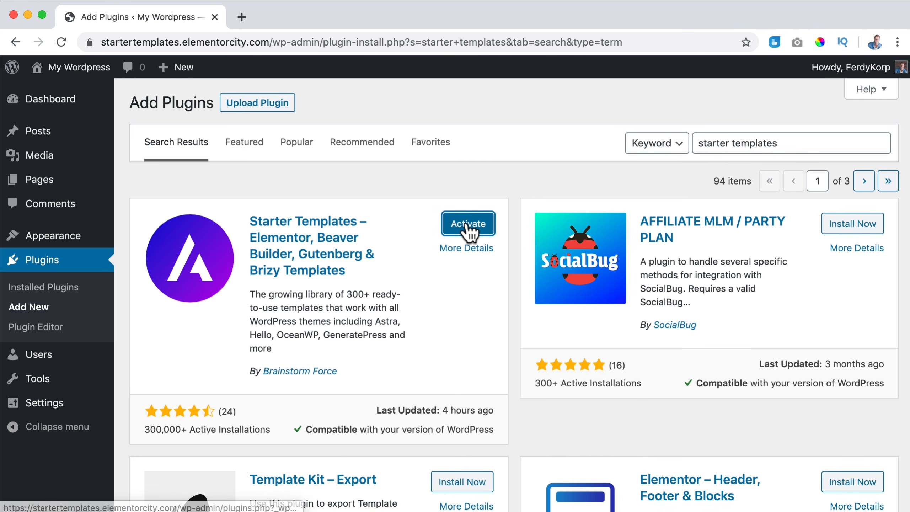
click(468, 225)
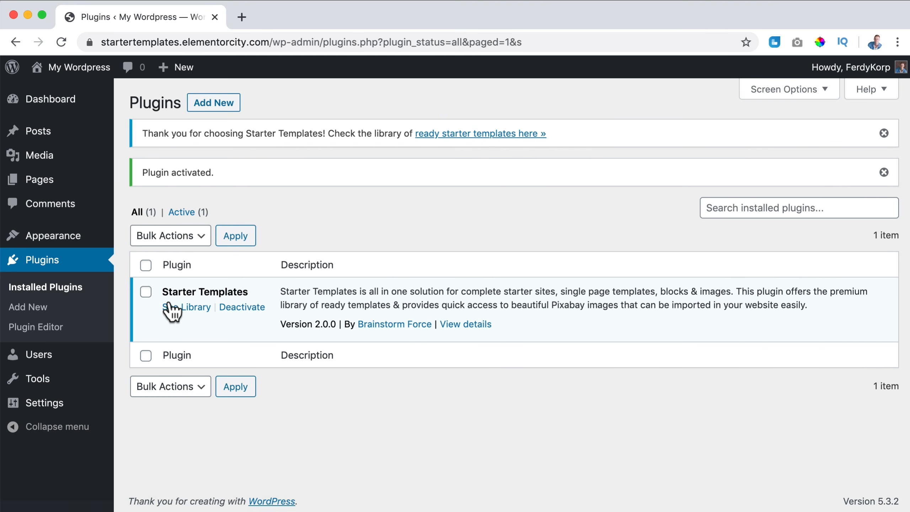
Step: Open the Starter Templates library and choose Elementor as the page builder
mouse_move(57, 235)
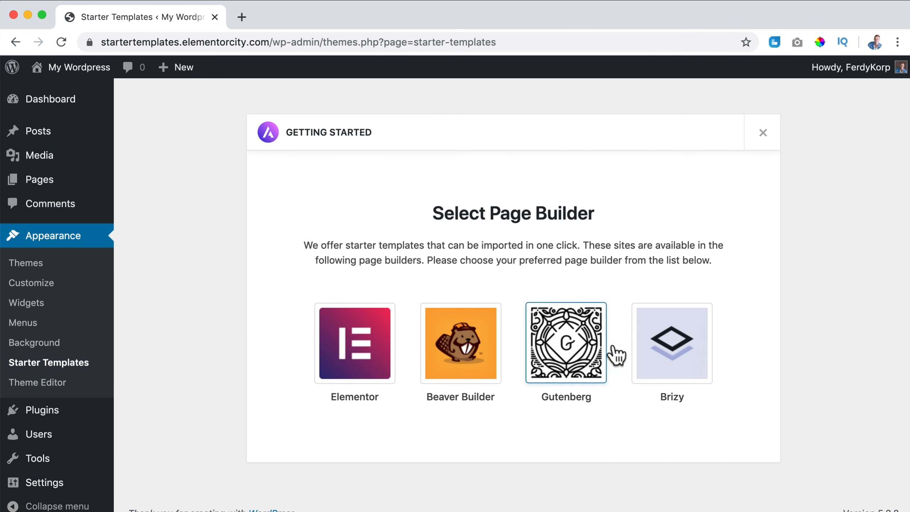
click(356, 355)
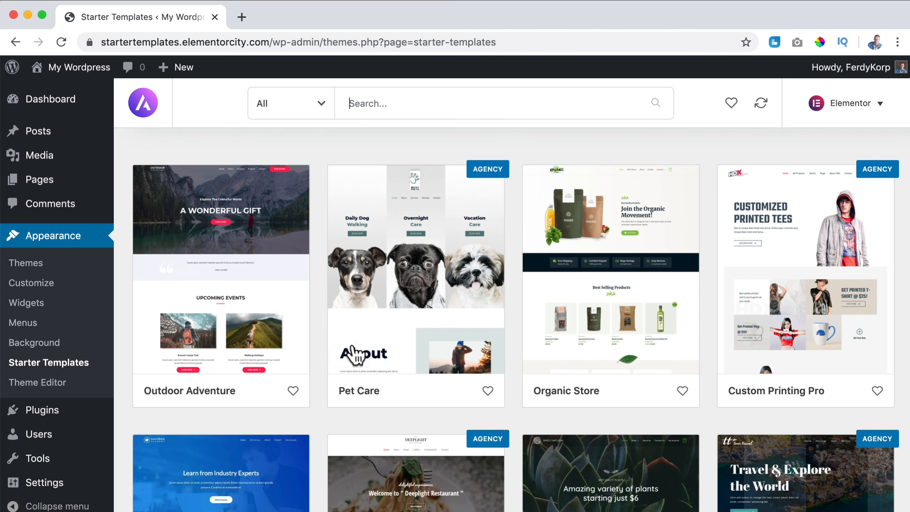
Step: Browse the template gallery, preview the Outdoor Adventure template's About and Services pages, and return to the gallery
scroll(317, 289, down, 15)
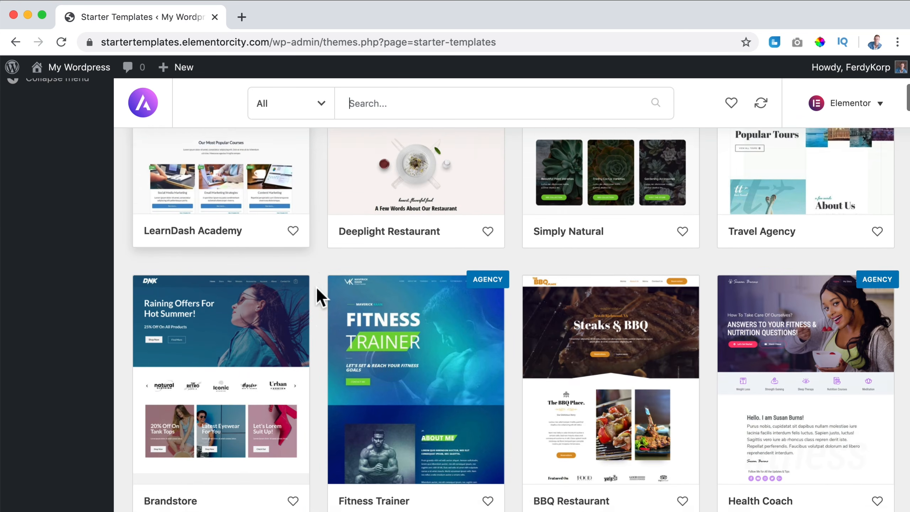
scroll(316, 287, down, 2)
scroll(315, 286, up, 2)
scroll(317, 272, down, 2)
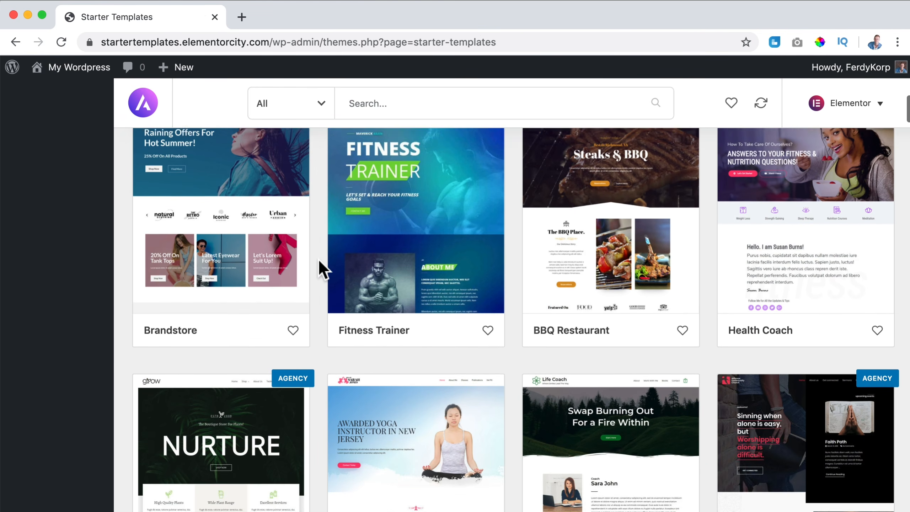
scroll(318, 259, up, 12)
scroll(319, 259, up, 5)
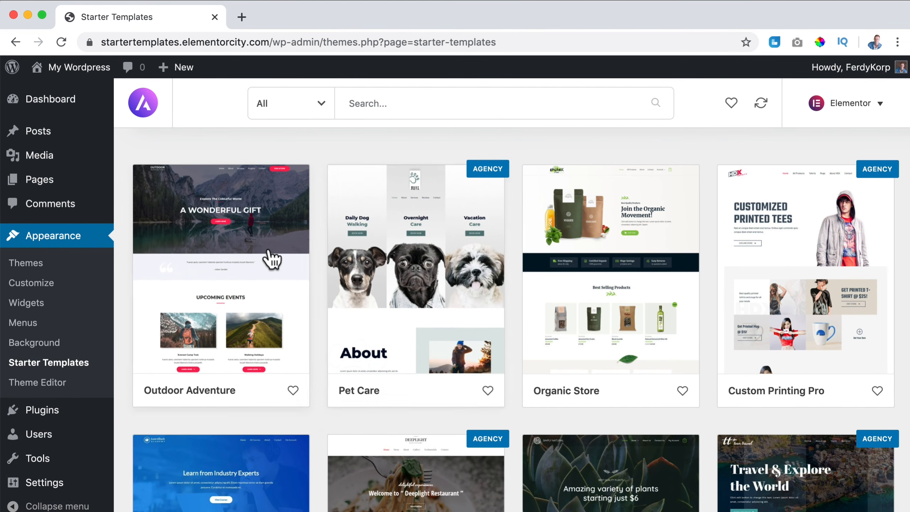
click(253, 244)
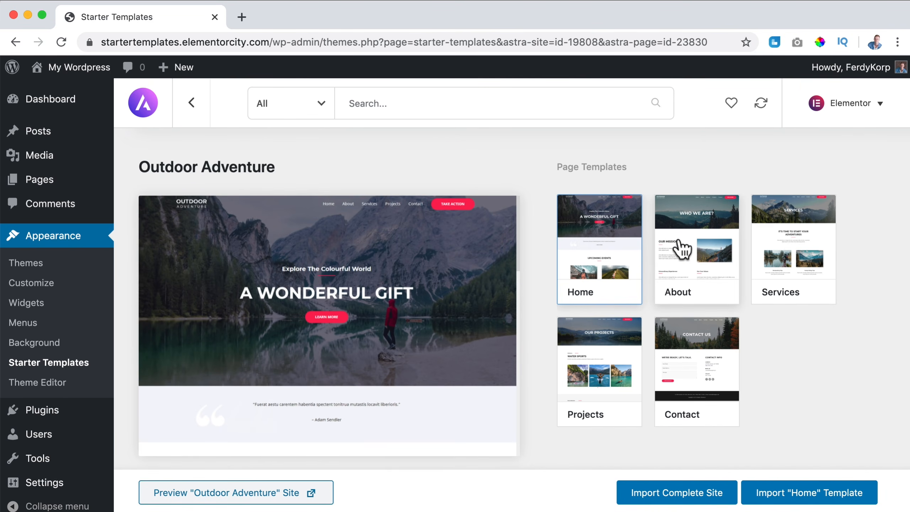
click(682, 249)
click(786, 241)
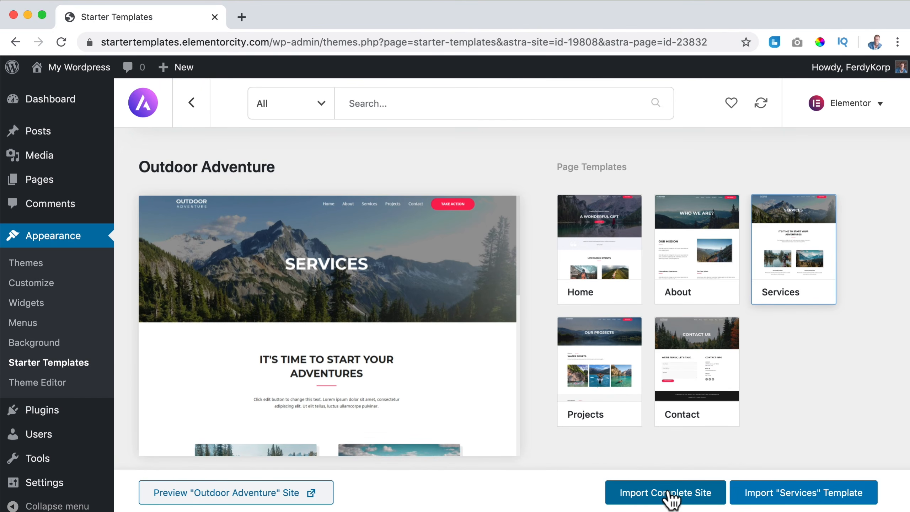
click(192, 102)
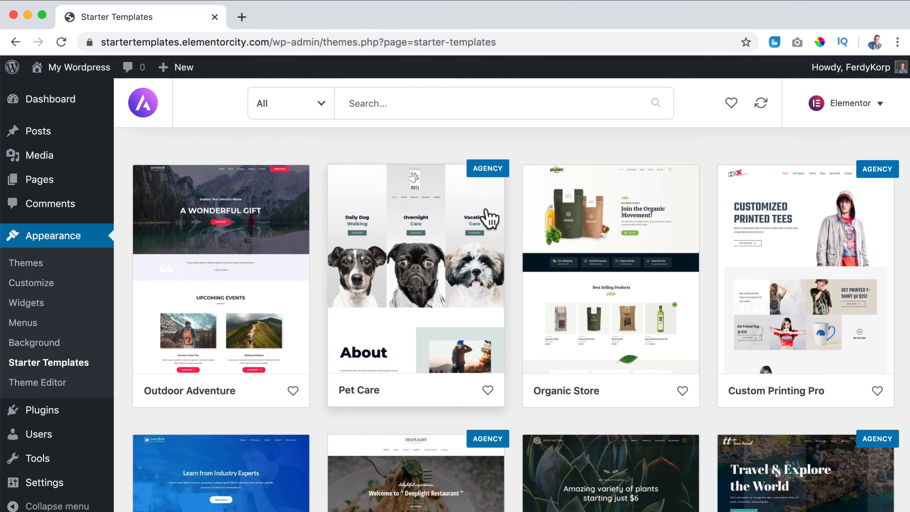
Step: Filter the template gallery to show only Free templates
scroll(460, 222, down, 5)
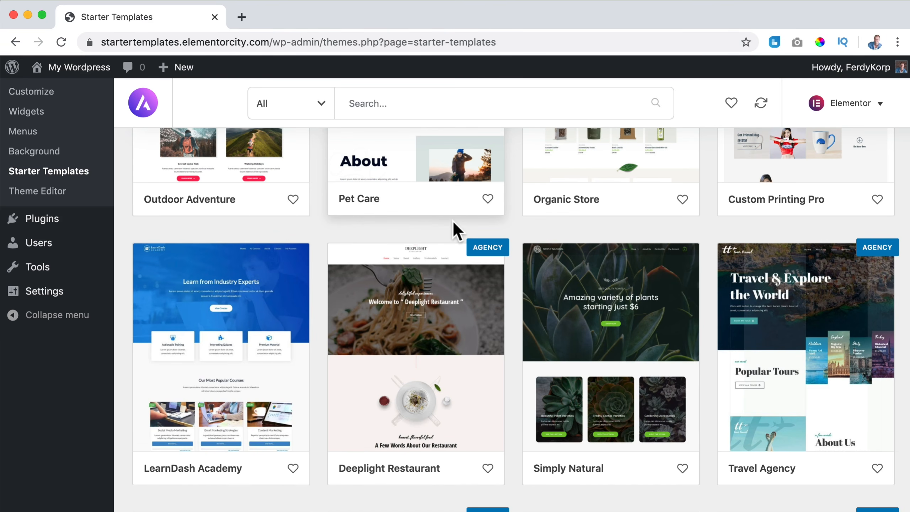
scroll(457, 229, up, 5)
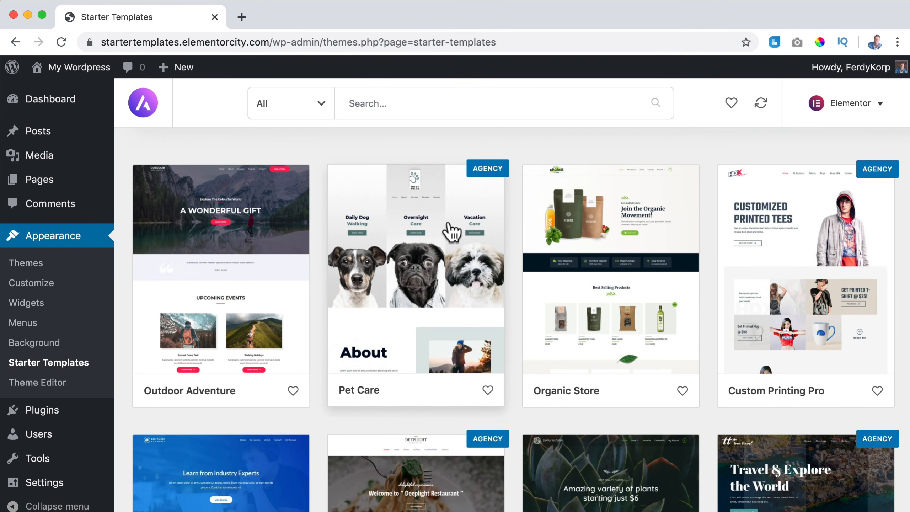
click(277, 115)
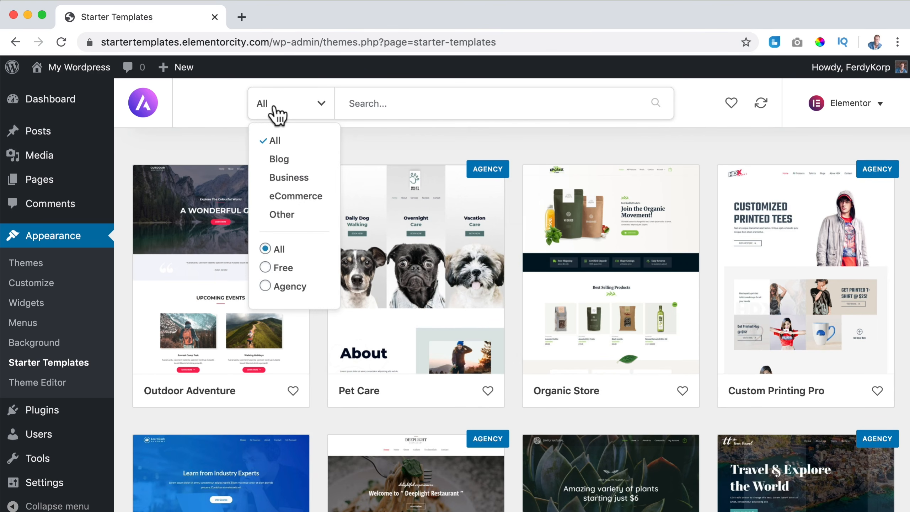
click(265, 267)
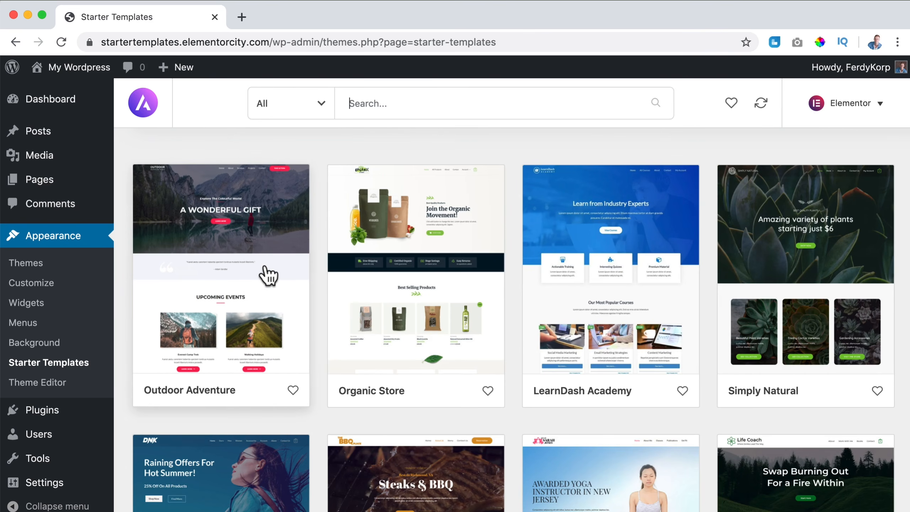
Step: View the free templates in the Blog, Business and eCommerce categories, and return the category filter to All
click(301, 115)
click(281, 160)
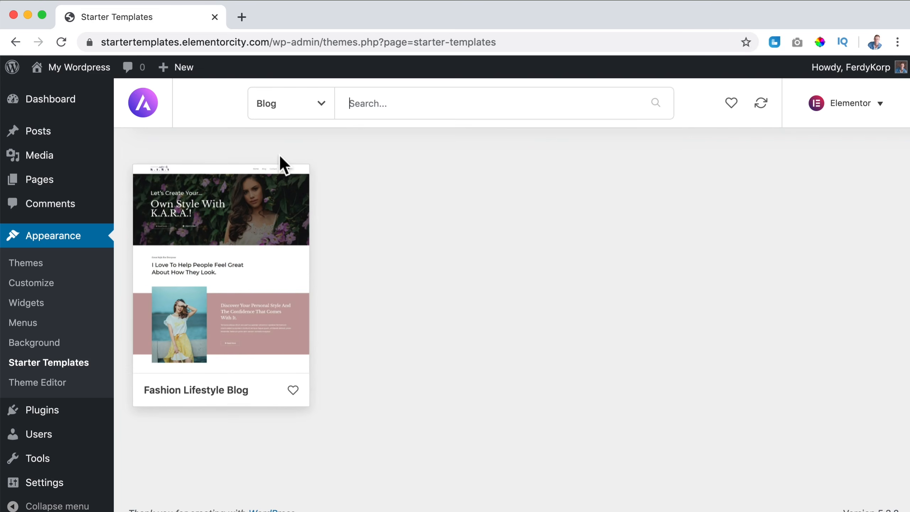
click(290, 116)
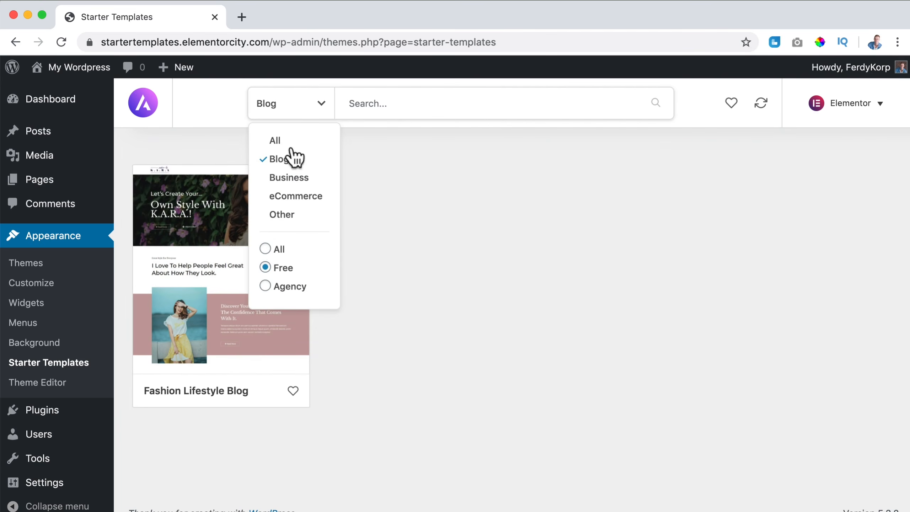
click(290, 179)
click(293, 111)
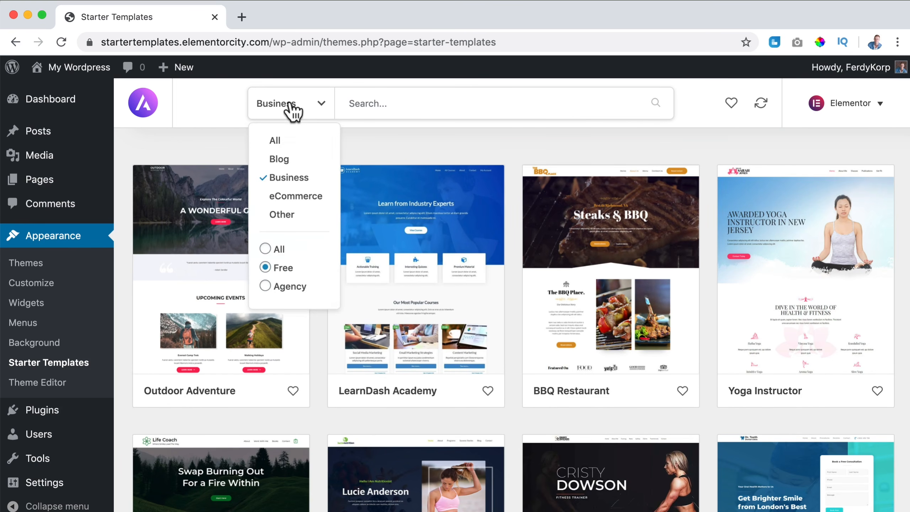
click(293, 197)
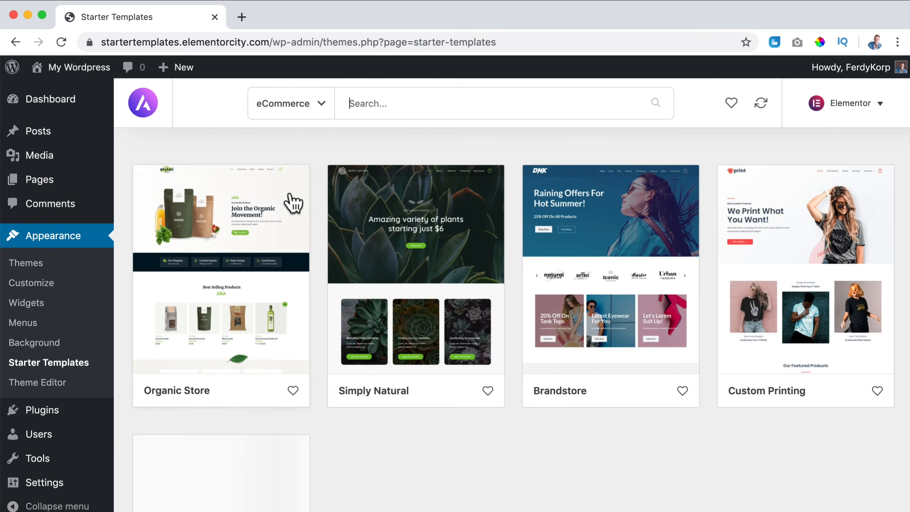
click(296, 114)
click(276, 140)
Step: Find the BBQ Restaurant template among the free templates and open its details
scroll(400, 166, down, 5)
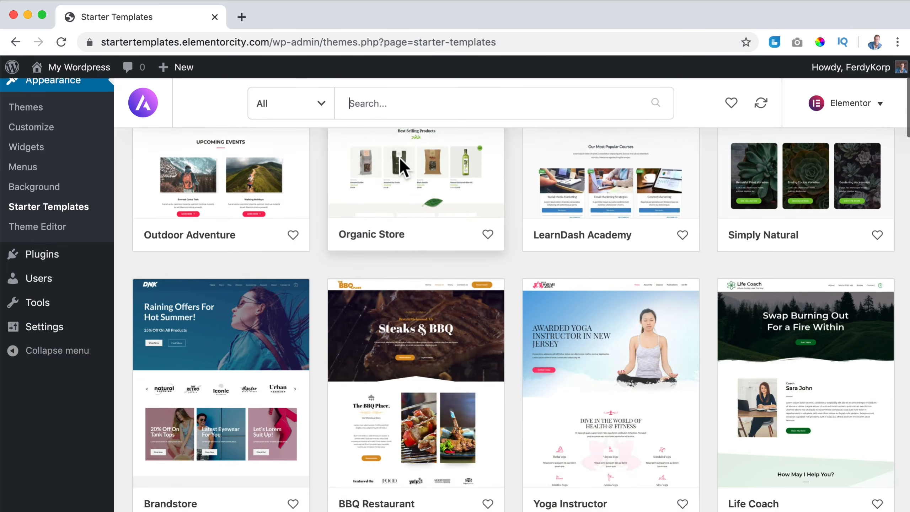
scroll(402, 165, down, 3)
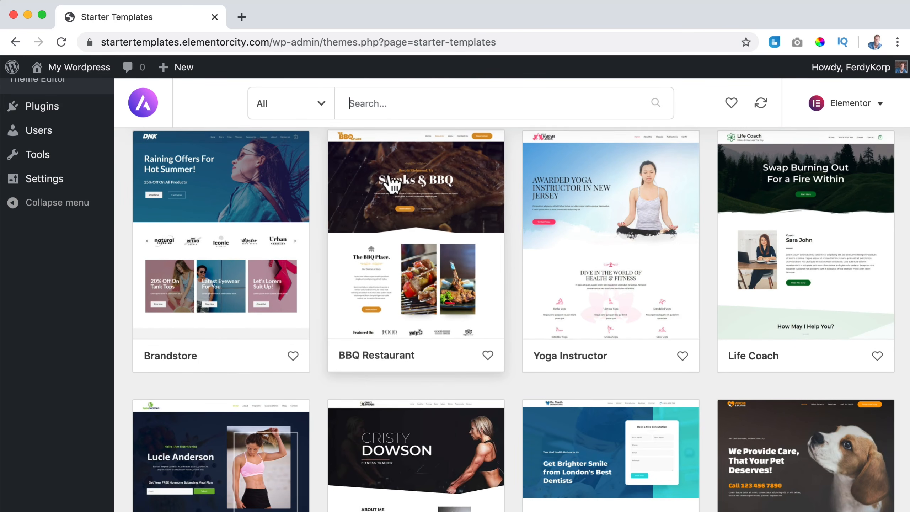
scroll(394, 186, up, 1)
click(412, 220)
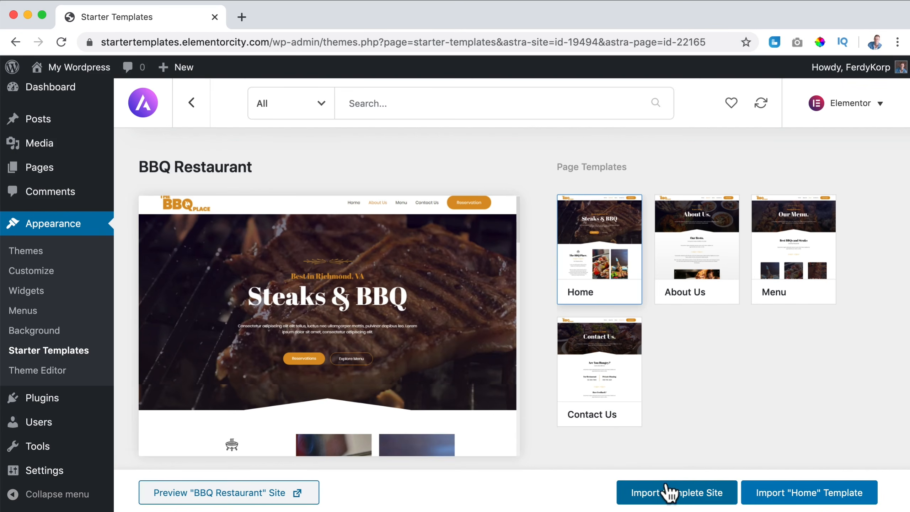
Step: Import the complete BBQ Restaurant site with the Astra theme, customizer settings, widgets, plugins and content, leaving Delete Previously Imported Site off
click(676, 494)
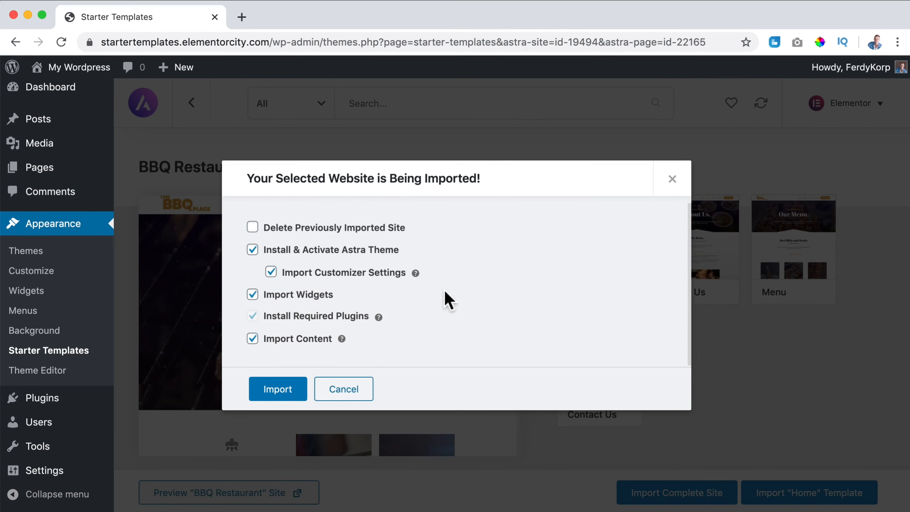
click(253, 227)
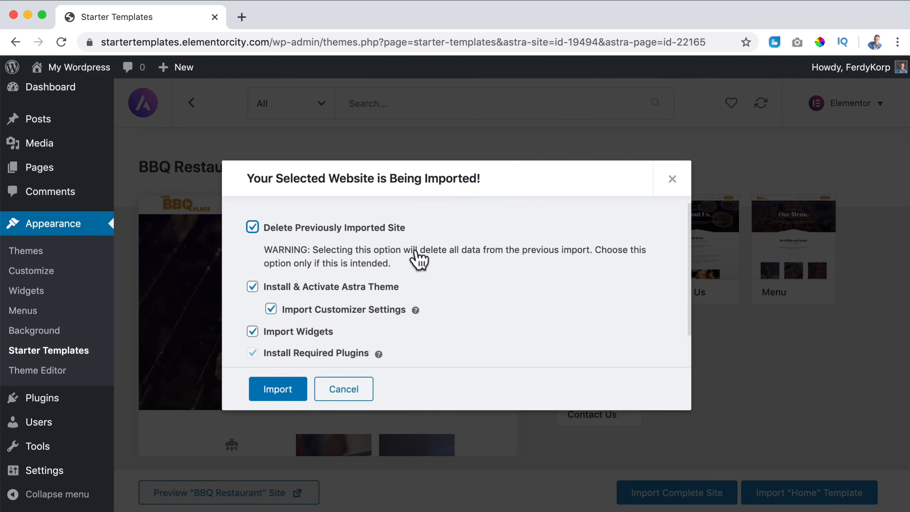
click(253, 230)
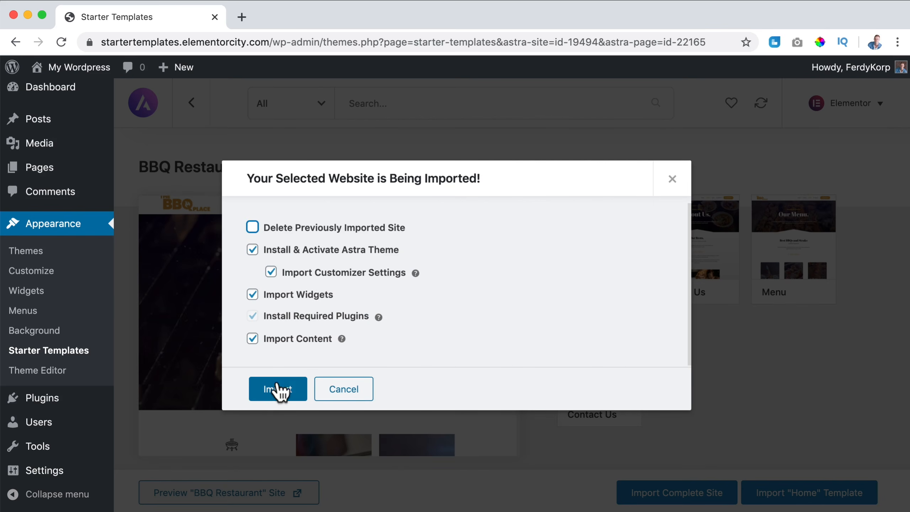
click(282, 397)
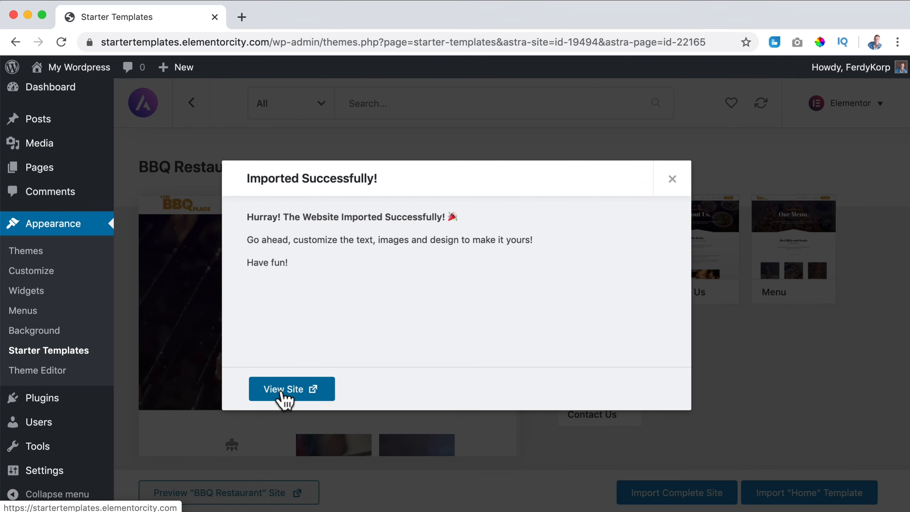
Step: View the imported BBQ Restaurant site and look through the sections of its home page
click(293, 389)
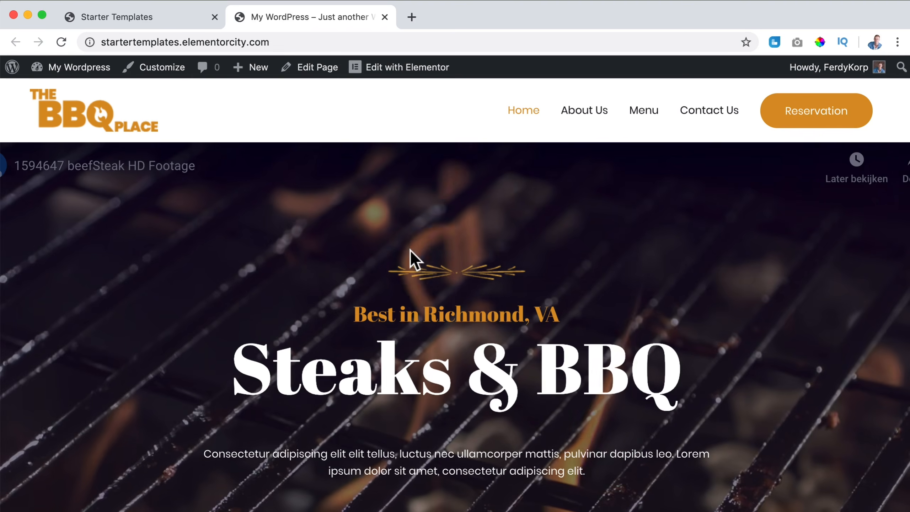
scroll(390, 265, down, 2)
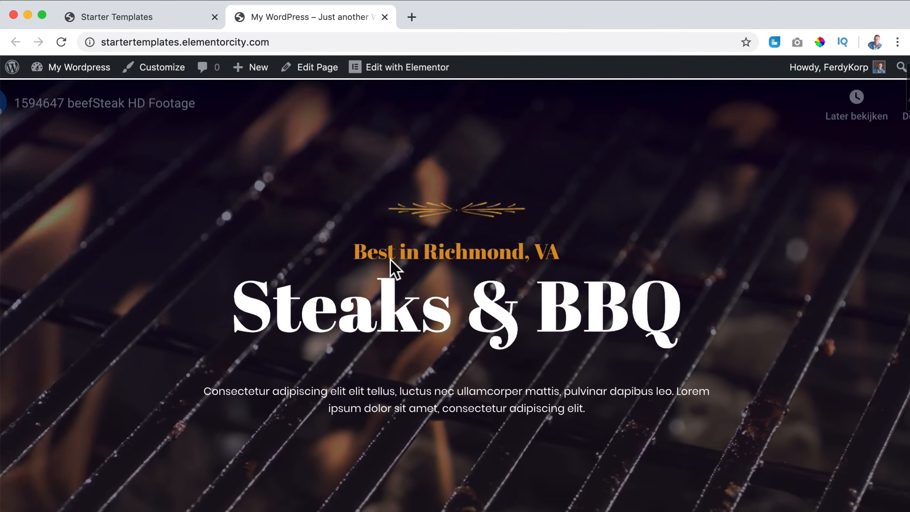
scroll(390, 260, down, 15)
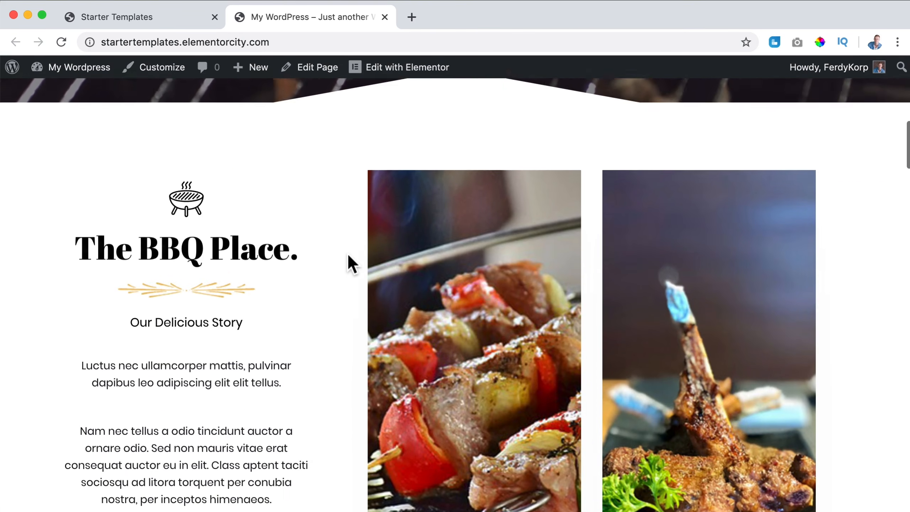
scroll(350, 262, down, 19)
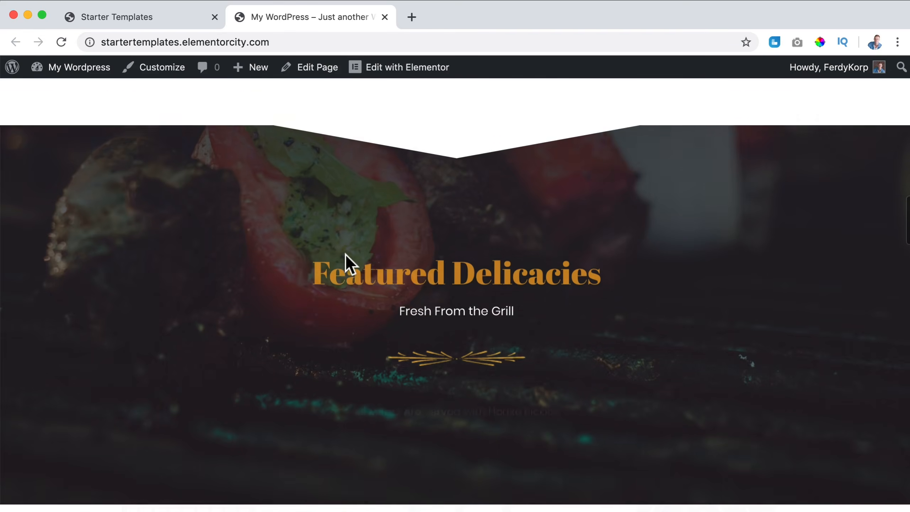
scroll(345, 254, down, 19)
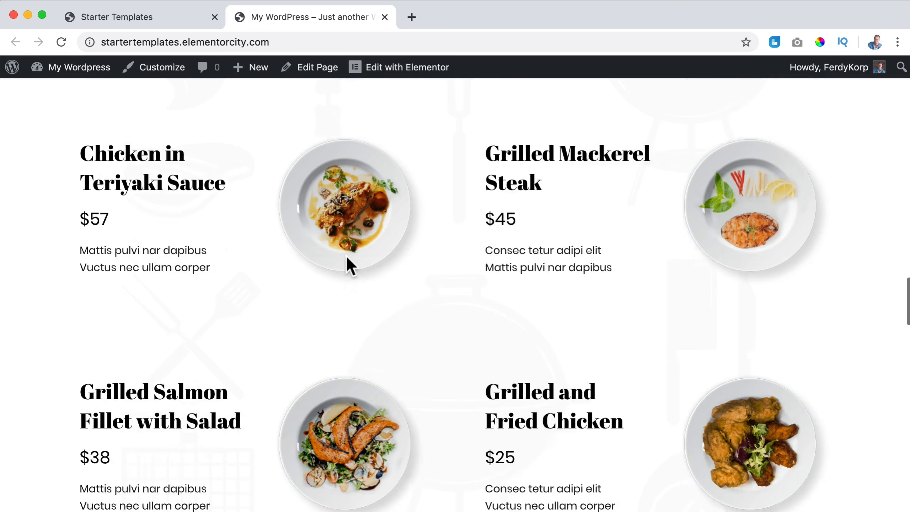
scroll(347, 257, down, 20)
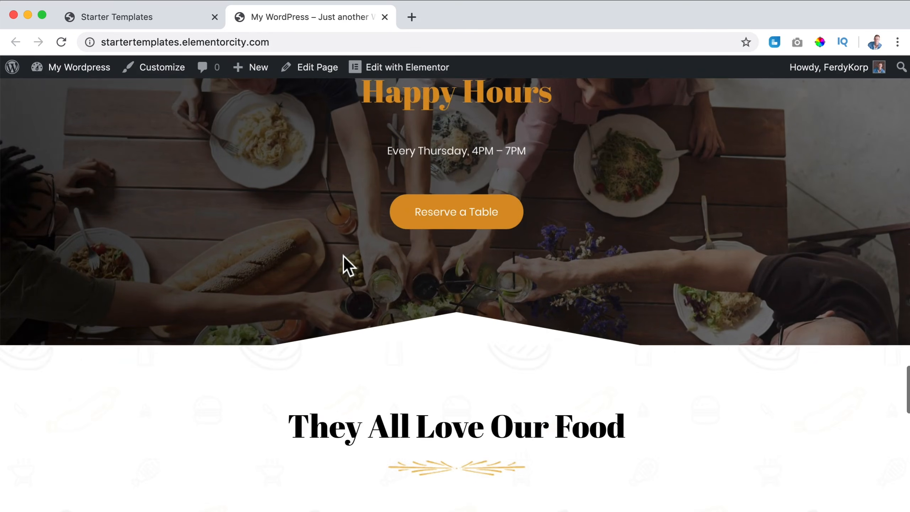
scroll(345, 258, down, 20)
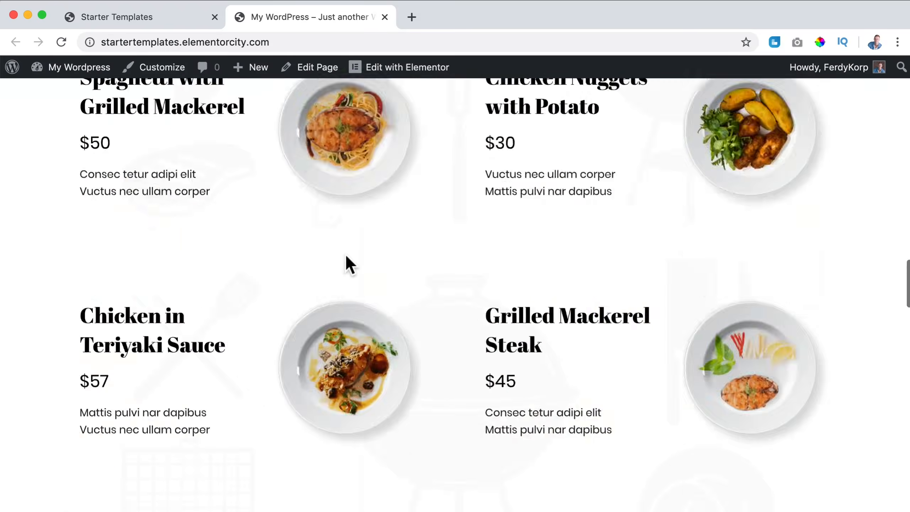
scroll(345, 253, up, 20)
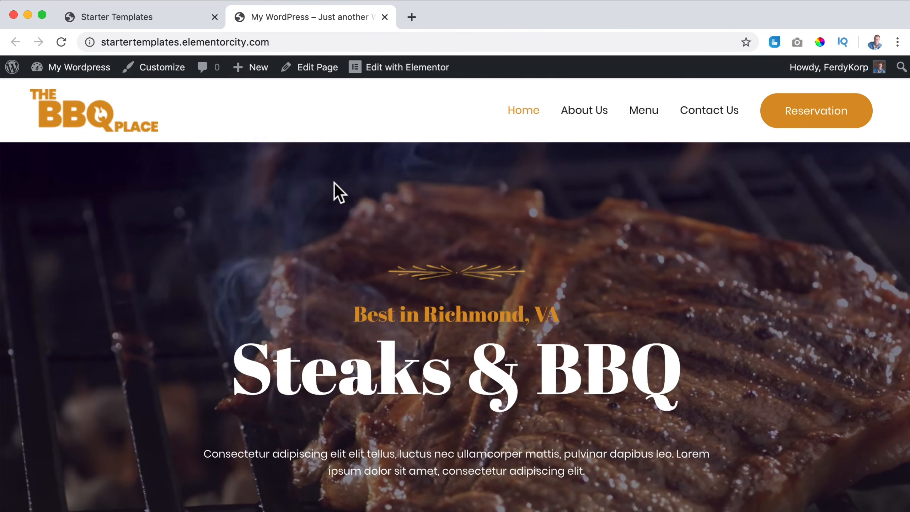
Step: Open the customizer's global base colors and set the Theme Color to the blue #2294d6
click(161, 68)
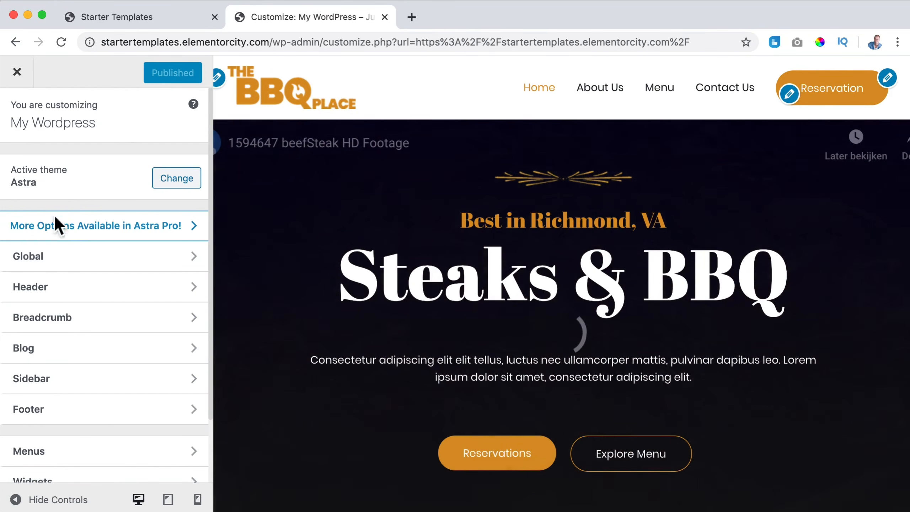
click(49, 258)
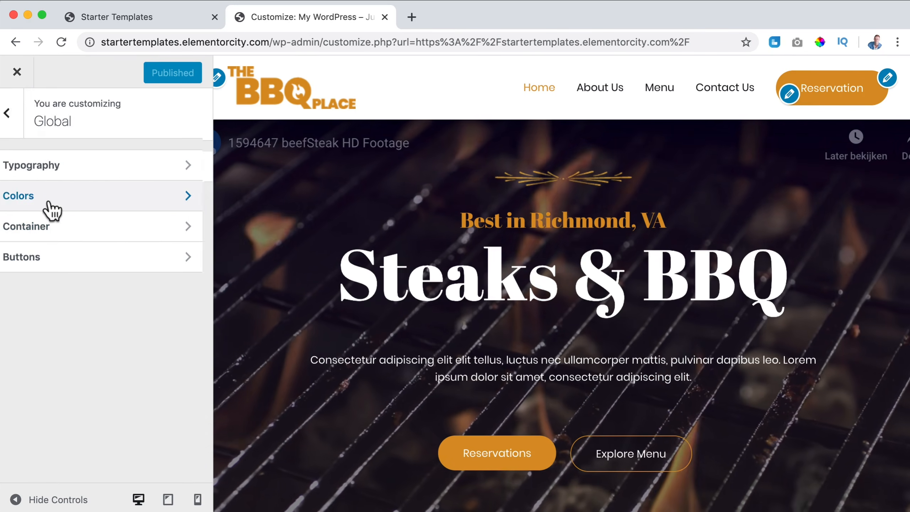
click(52, 209)
click(66, 178)
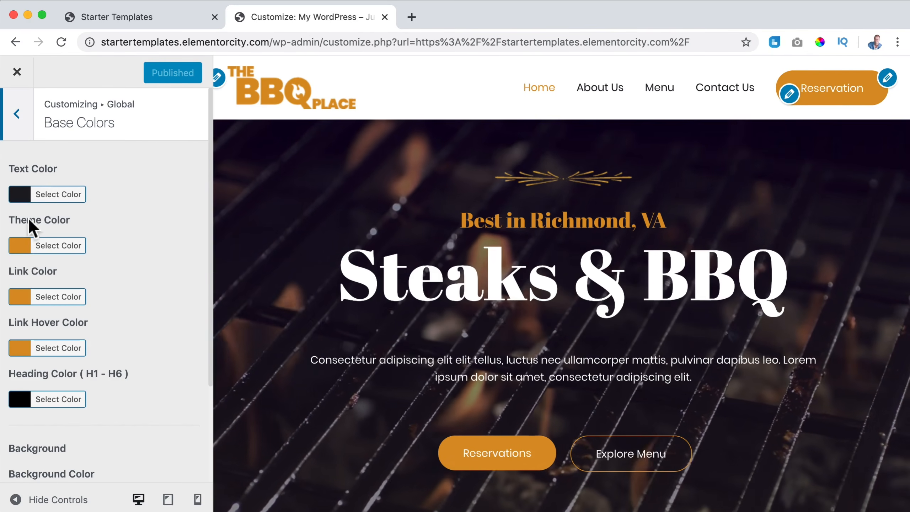
click(18, 247)
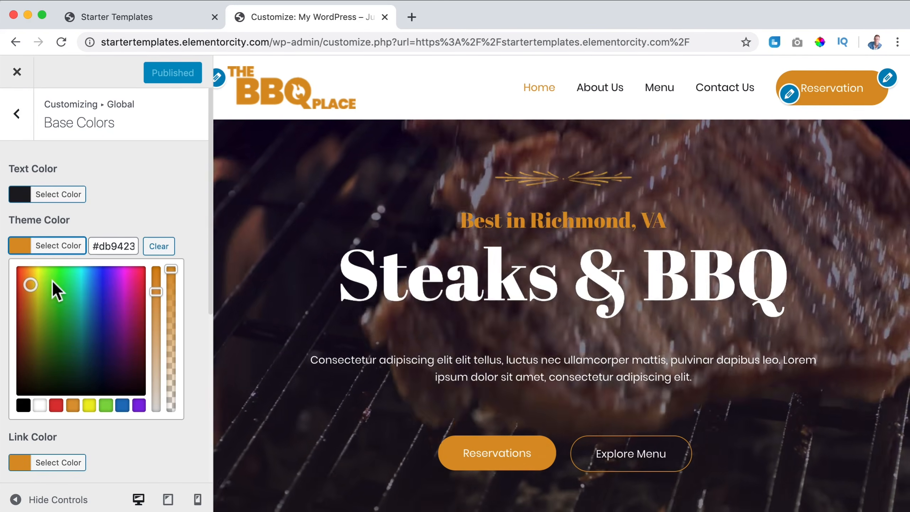
drag(31, 285, 89, 288)
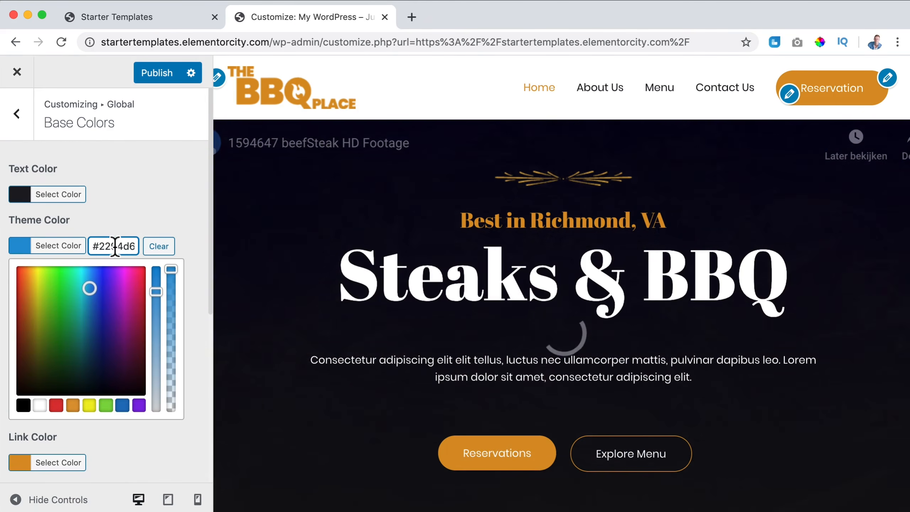
Step: Copy the Theme Color's hex code #2294d6 and set the Link Color to the same value
double_click(115, 246)
key(super+c)
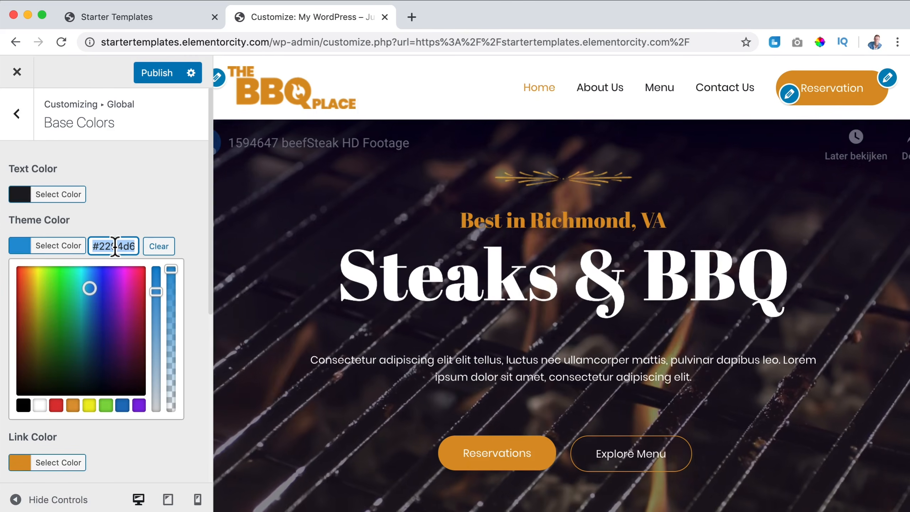
click(27, 247)
click(22, 297)
double_click(112, 297)
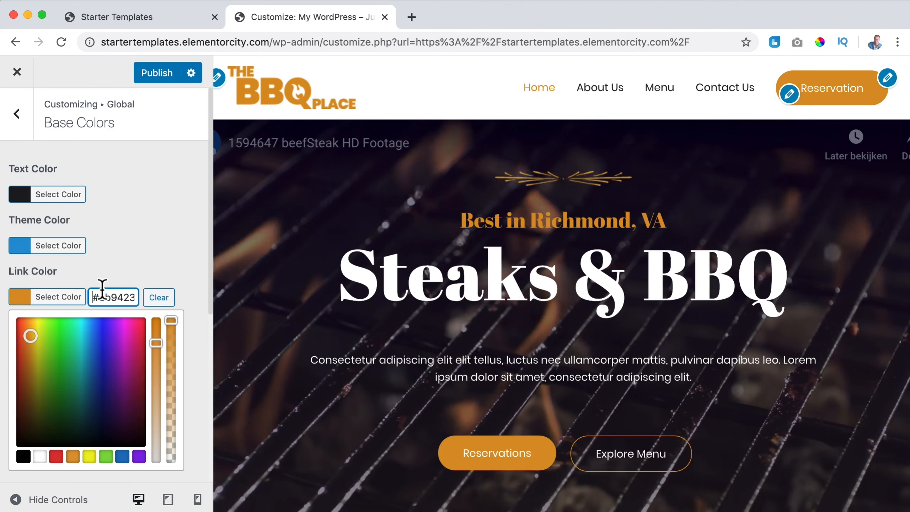
key(super+v)
click(21, 298)
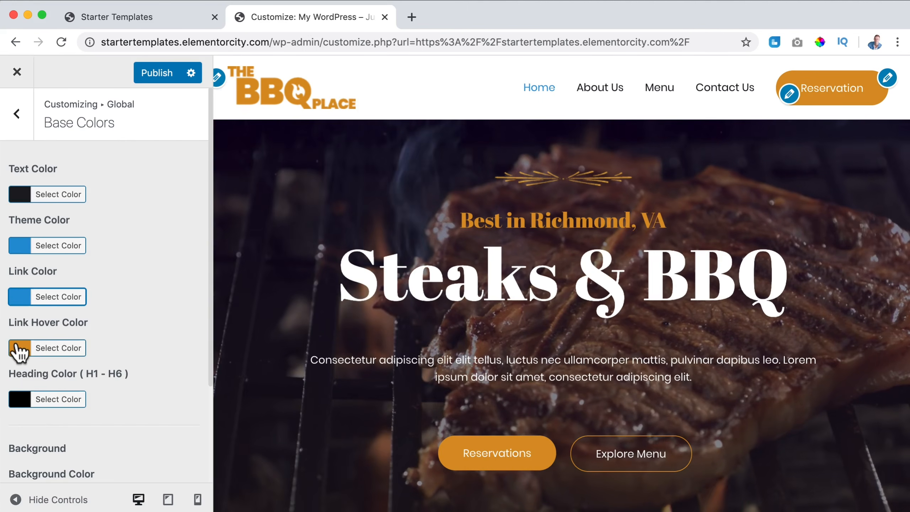
Step: Set the Link Hover Color to a darker shade of the #2294d6 blue and publish the color changes
click(19, 349)
double_click(112, 347)
key(super+v)
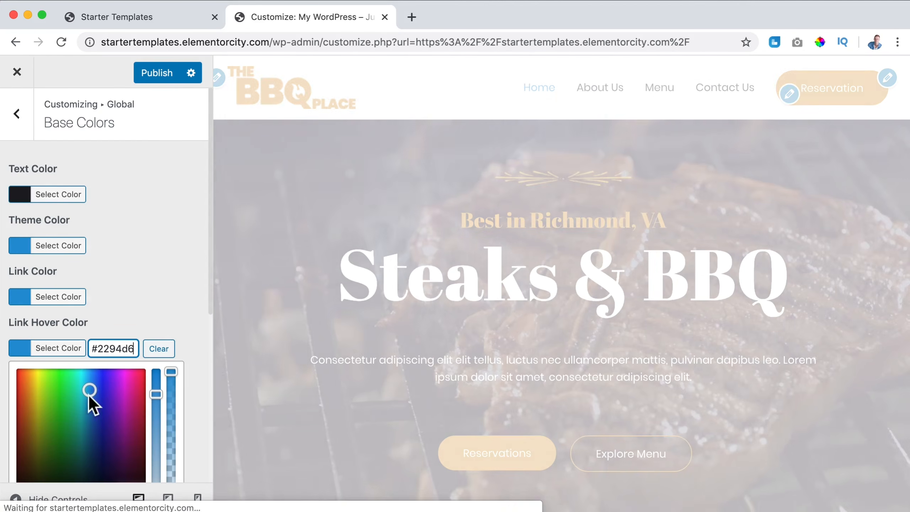
drag(90, 384, 94, 400)
click(14, 353)
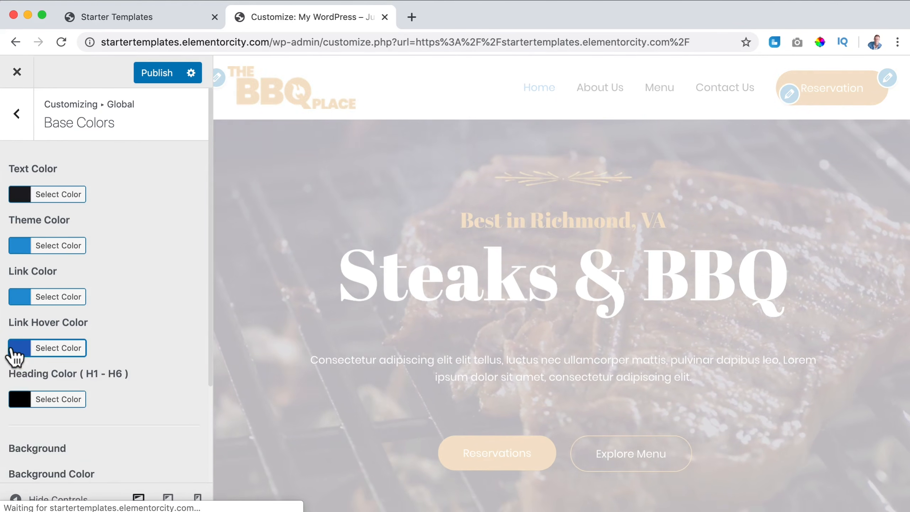
click(148, 80)
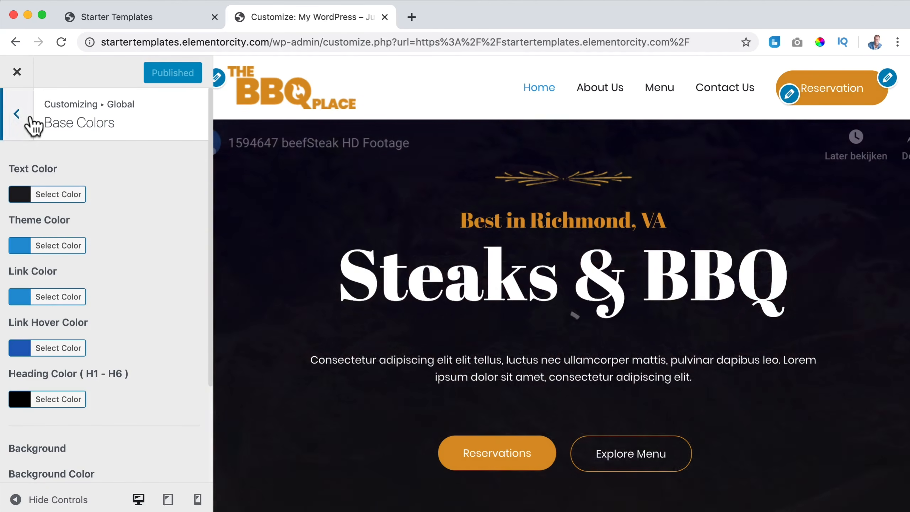
Step: Set the normal Background Color of the global buttons to the copied theme blue
click(31, 121)
click(31, 122)
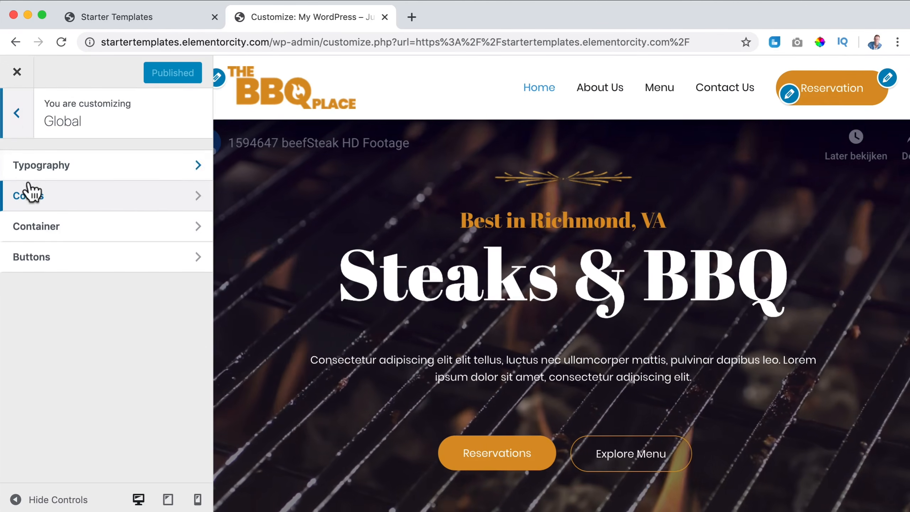
click(40, 261)
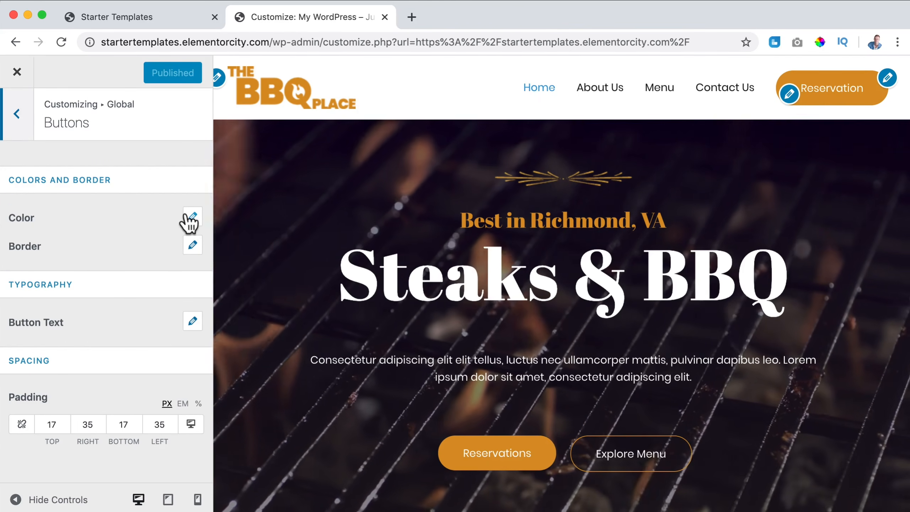
click(190, 217)
click(52, 367)
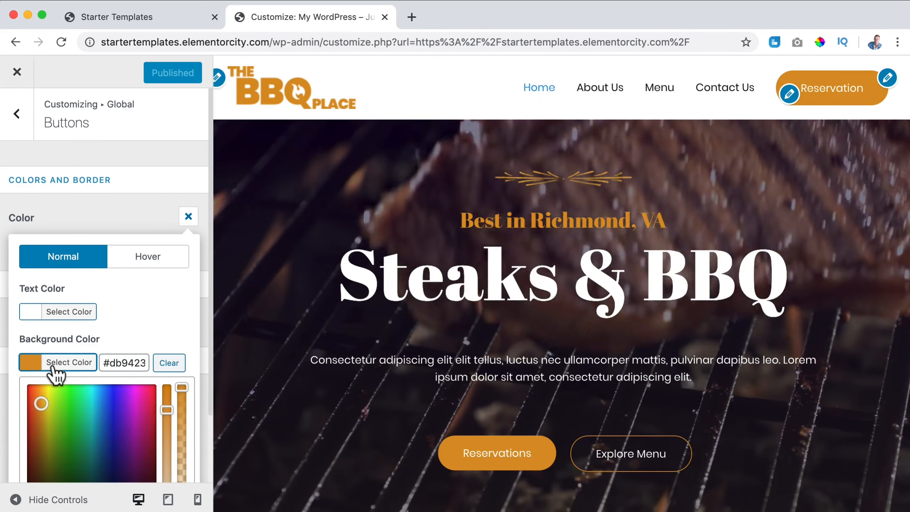
click(34, 364)
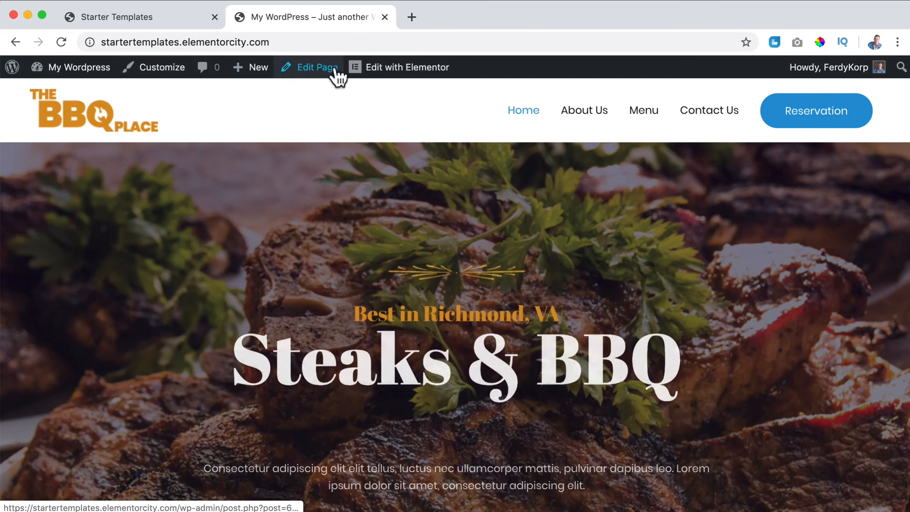
Step: Edit the home page with Elementor and set the "Best in Richmond, VA" heading's text color to #2294d6
mouse_move(394, 72)
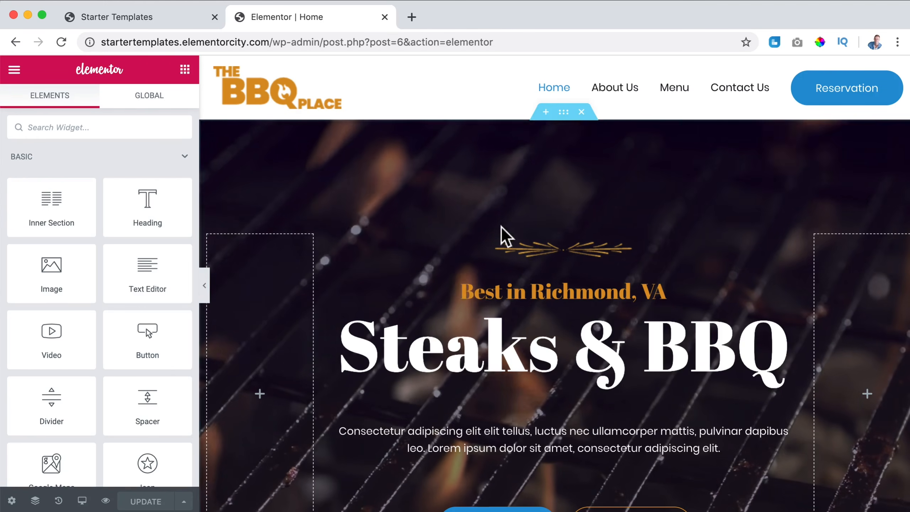
click(523, 280)
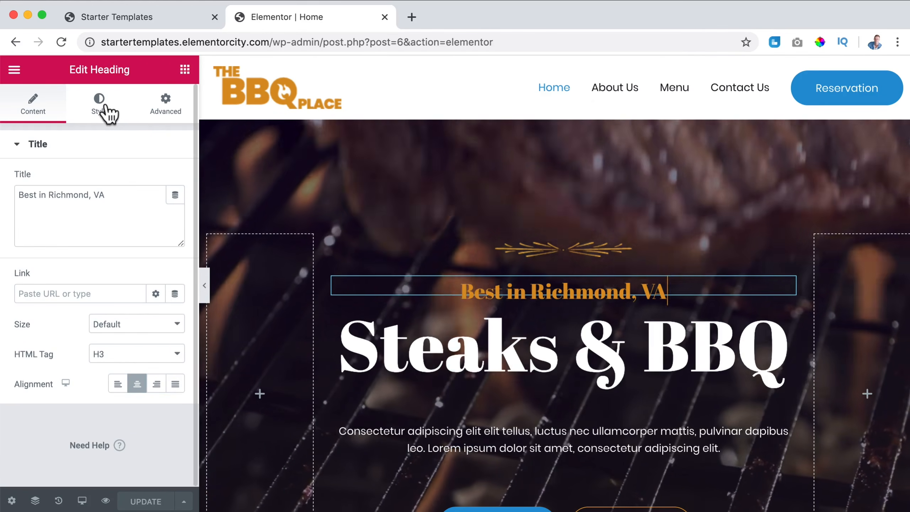
click(103, 108)
click(172, 182)
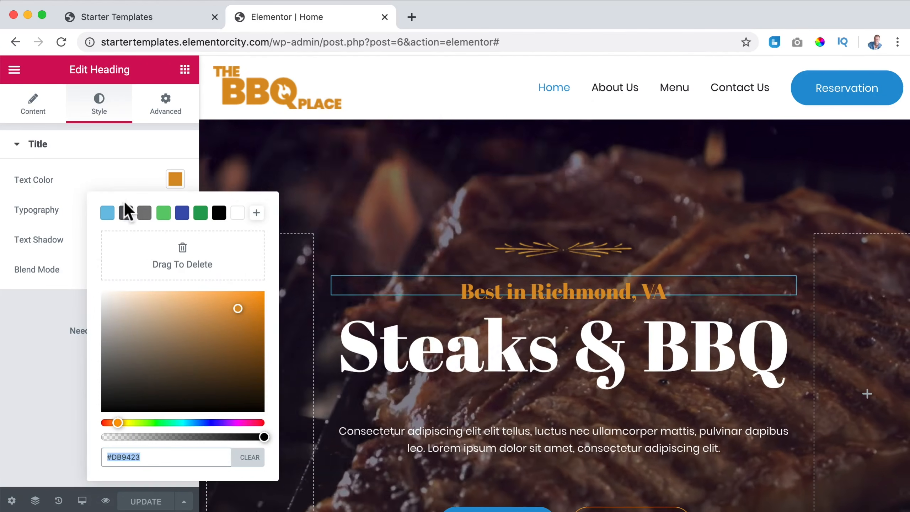
click(183, 422)
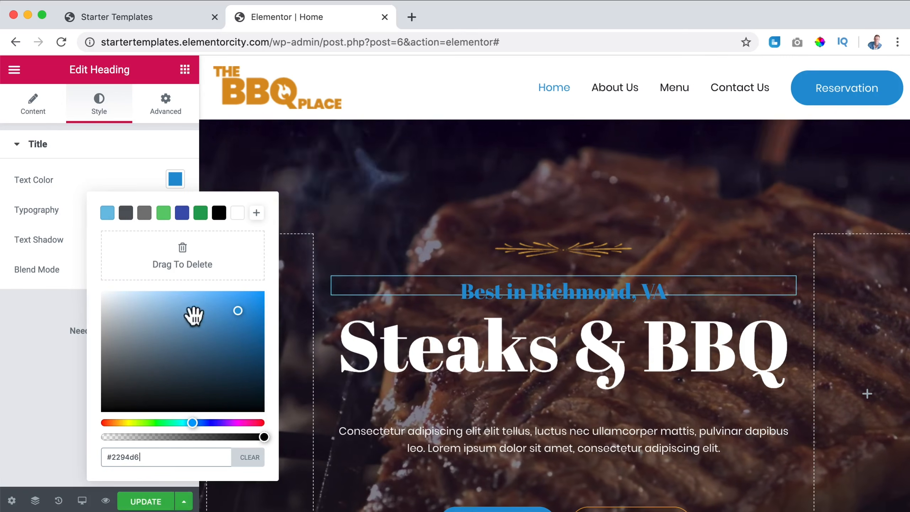
click(150, 179)
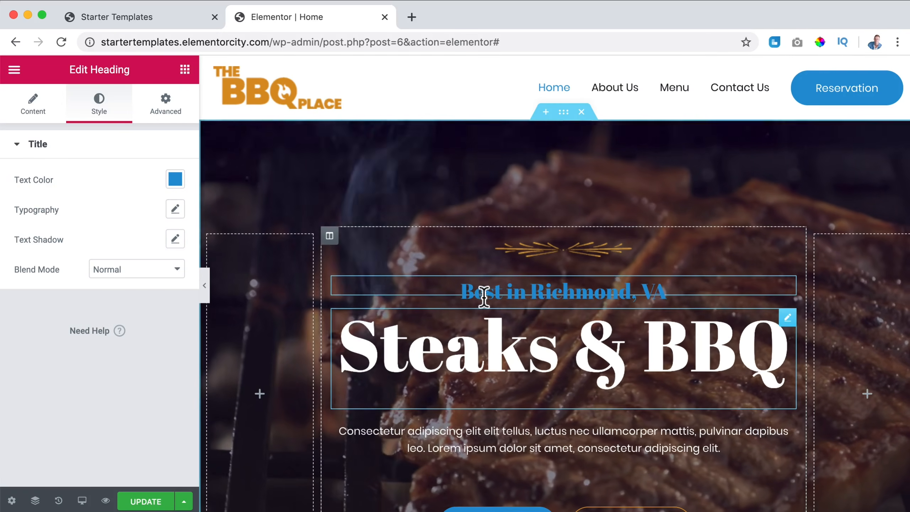
Step: Copy the "Best in Richmond, VA" heading and paste its style onto the "Featured Delicacies" heading
right_click(489, 290)
click(517, 347)
scroll(517, 346, down, 20)
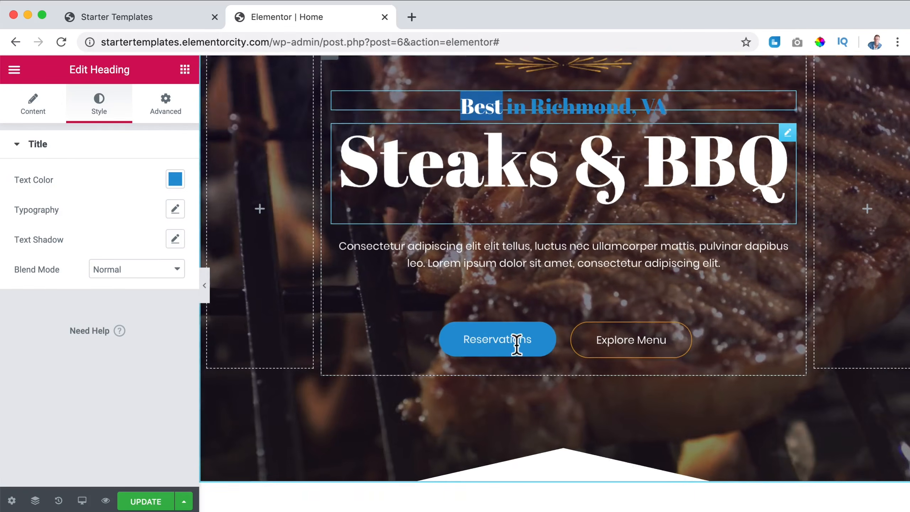
scroll(416, 317, down, 20)
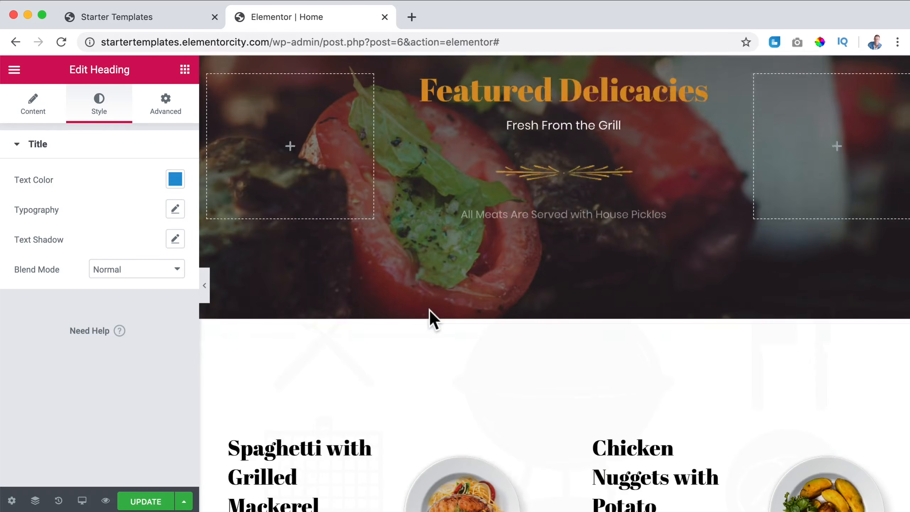
scroll(440, 287, up, 3)
right_click(469, 241)
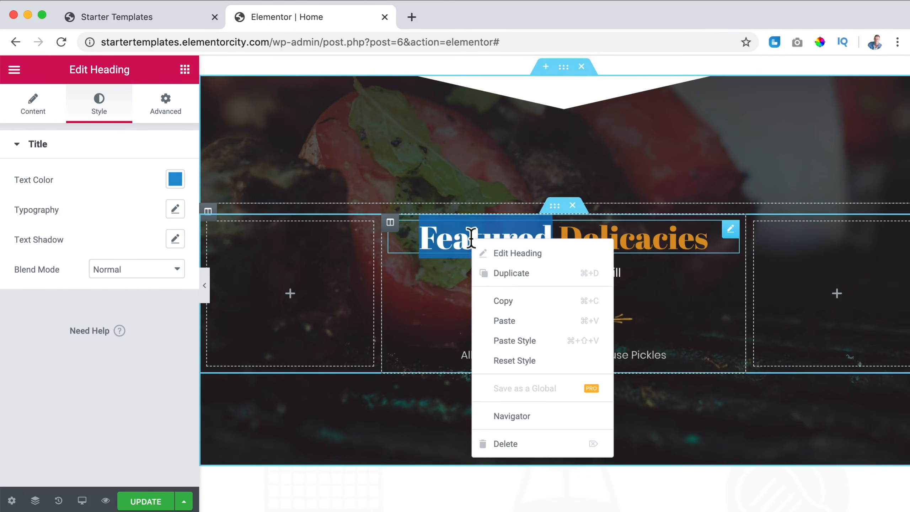
click(512, 341)
Step: Paste the copied heading style onto the "Happy Hours" heading
scroll(454, 326, down, 1)
scroll(457, 332, down, 20)
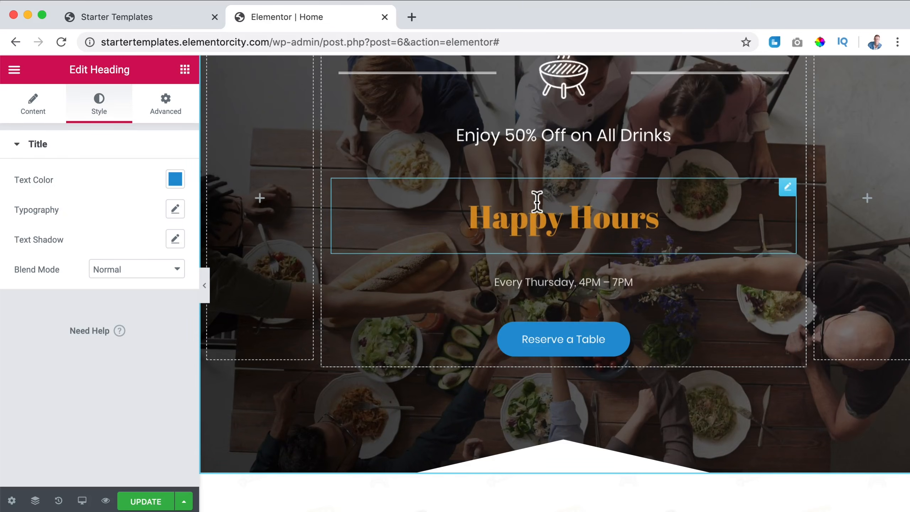
right_click(527, 222)
click(560, 320)
scroll(548, 315, down, 15)
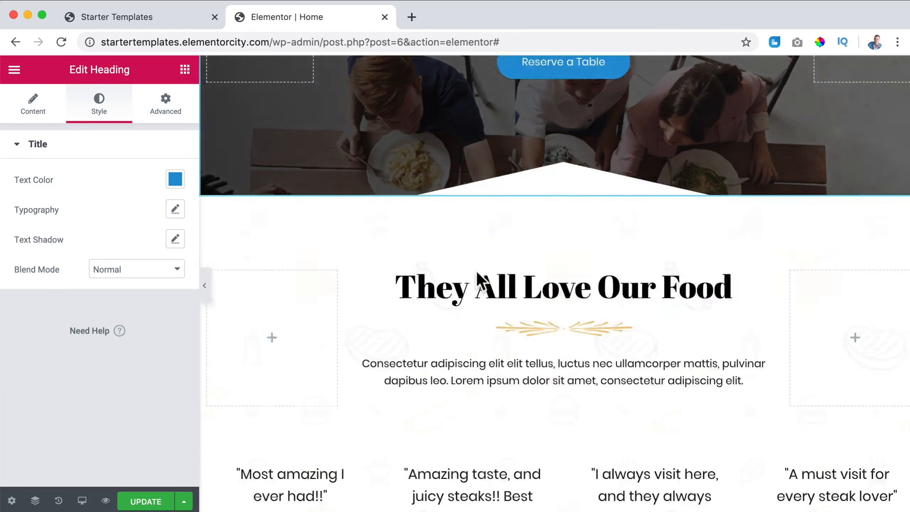
scroll(485, 393, down, 5)
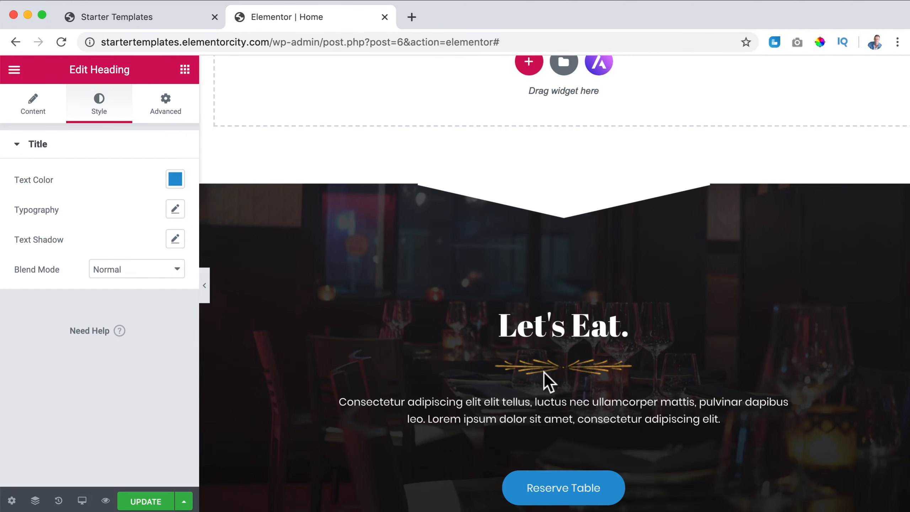
scroll(565, 372, up, 20)
scroll(560, 363, up, 10)
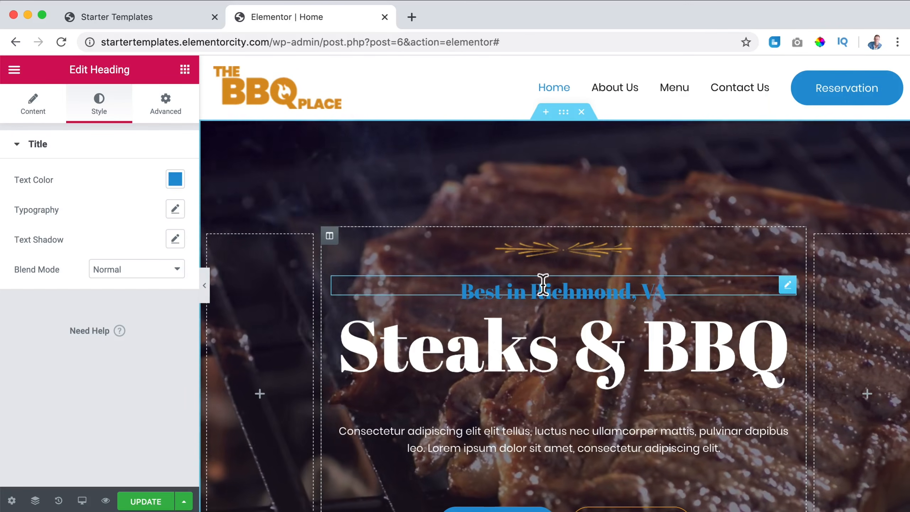
Step: Set the Hue CSS filter of the ornament image above the "Best in Richmond, VA" heading to 175
click(553, 250)
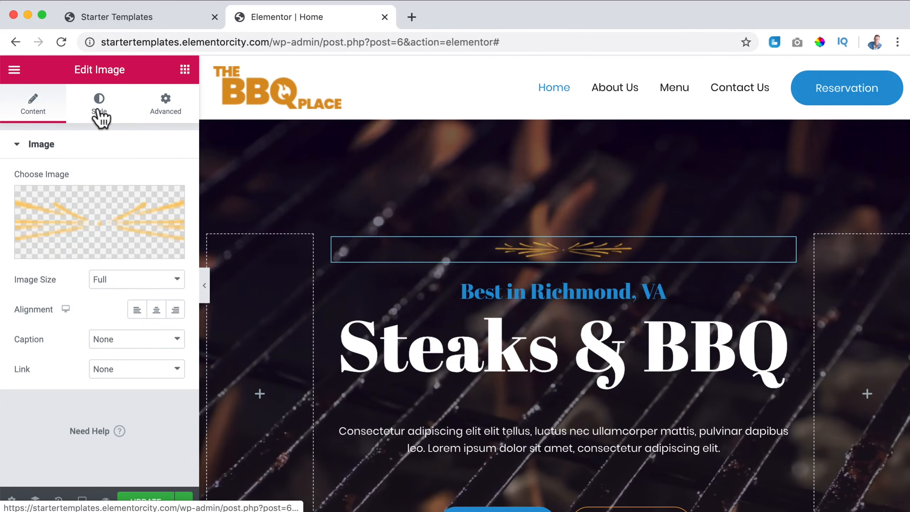
click(99, 117)
scroll(58, 287, down, 4)
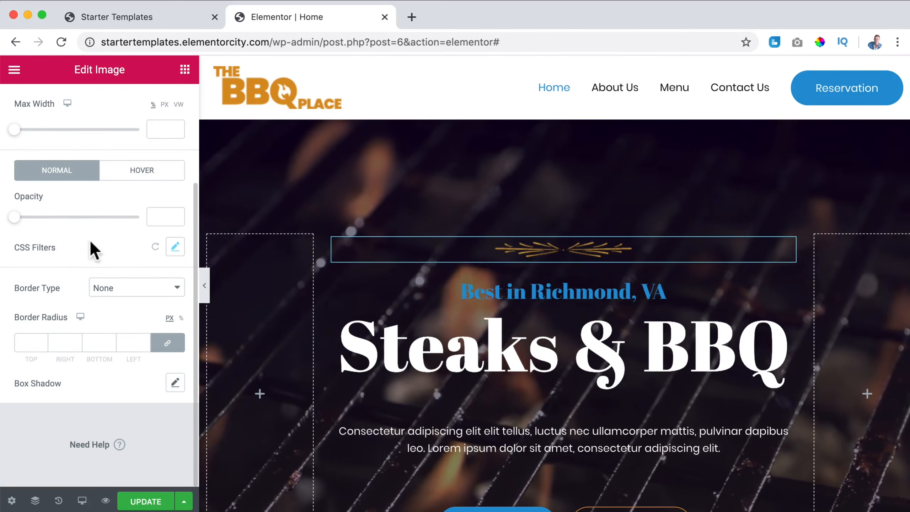
click(174, 247)
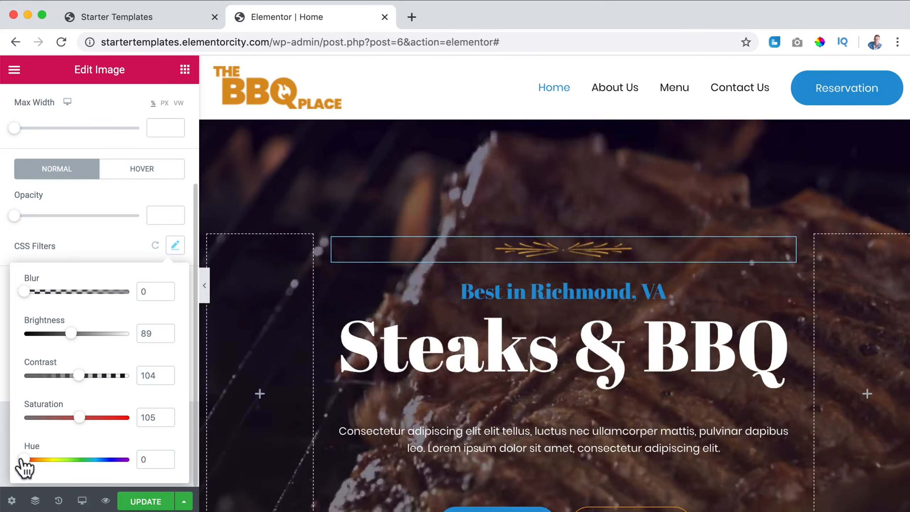
drag(25, 461, 75, 465)
Step: Copy the recolored hero ornament and paste its style onto the ornament above "Our Delicious Story"
right_click(521, 252)
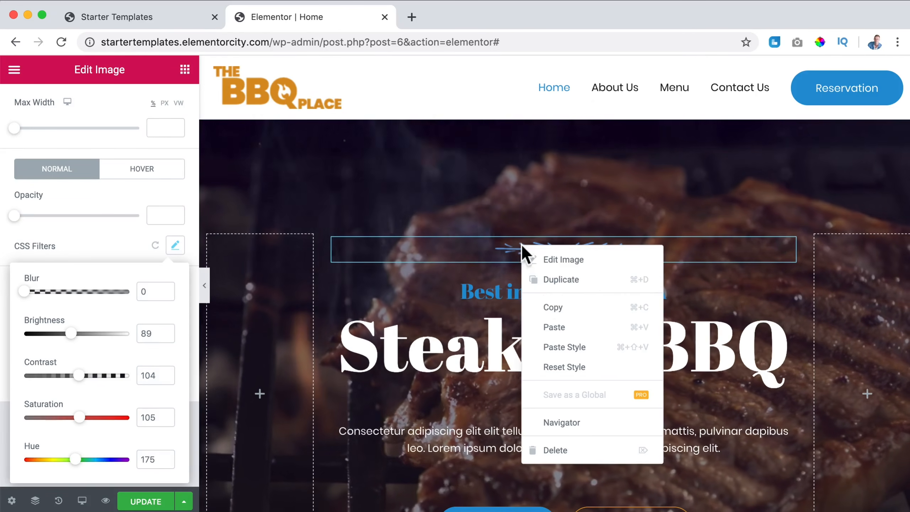
click(549, 307)
scroll(512, 263, down, 1)
scroll(497, 259, down, 15)
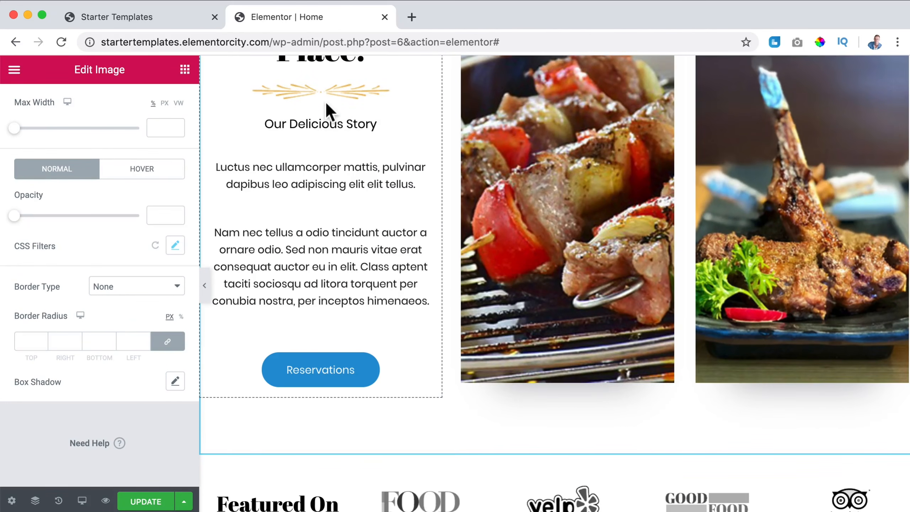
right_click(325, 101)
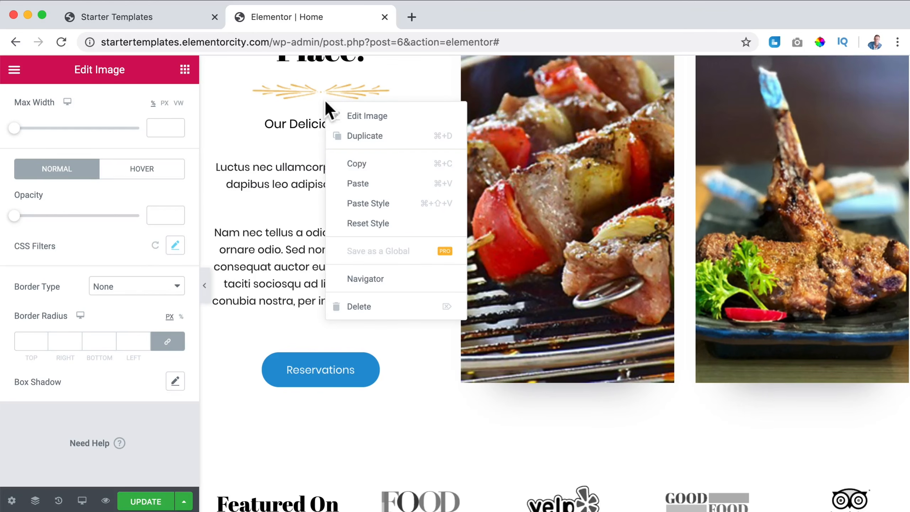
click(353, 186)
Step: Paste the copied ornament style onto the ornament in the "Featured Delicacies" section
scroll(354, 204, down, 3)
scroll(353, 204, down, 8)
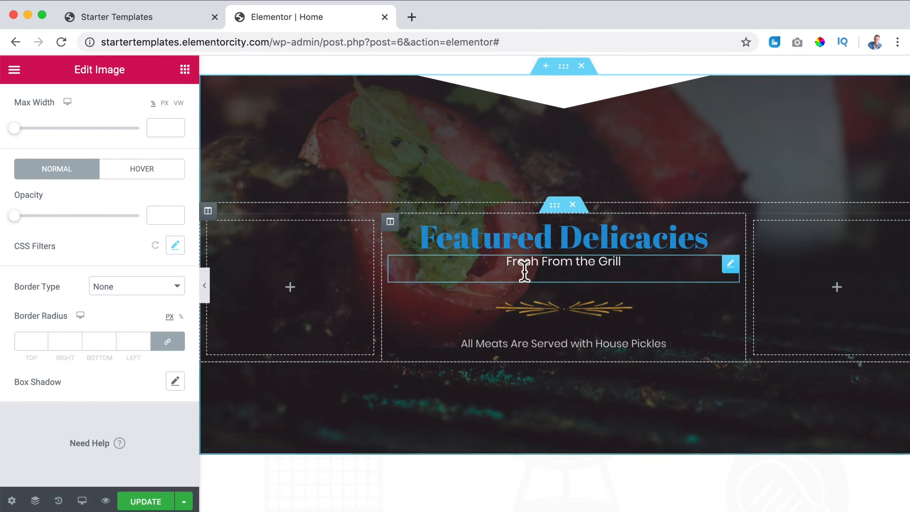
right_click(528, 301)
click(559, 381)
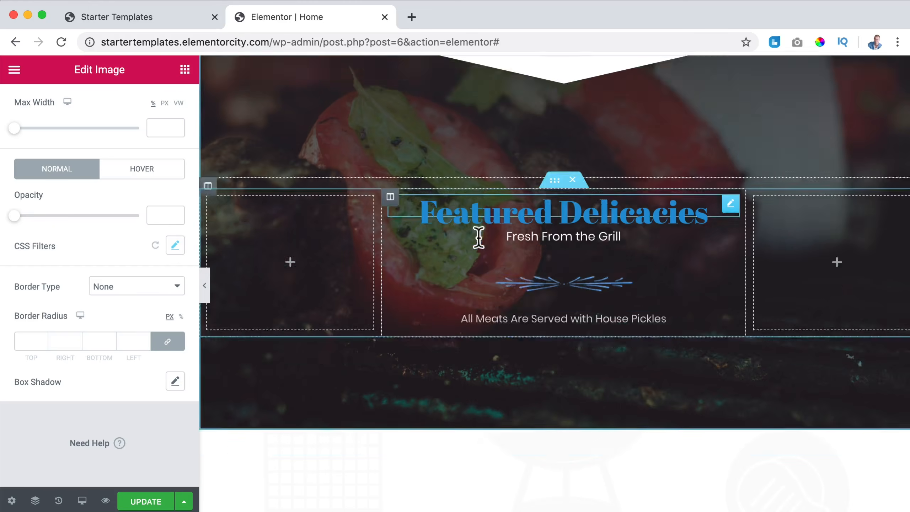
Step: Paste the copied ornament style onto the ornament below the "They All Love Our Food" heading
scroll(476, 236, down, 12)
scroll(472, 230, down, 13)
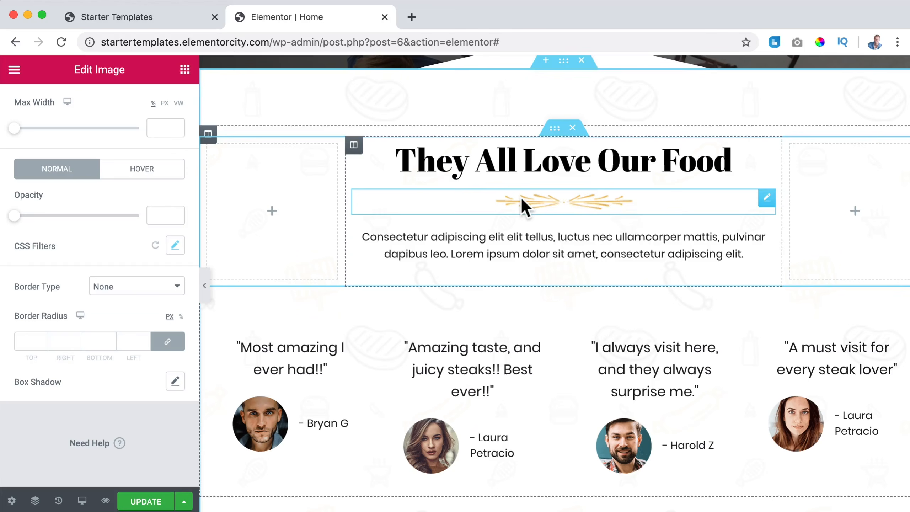
right_click(521, 201)
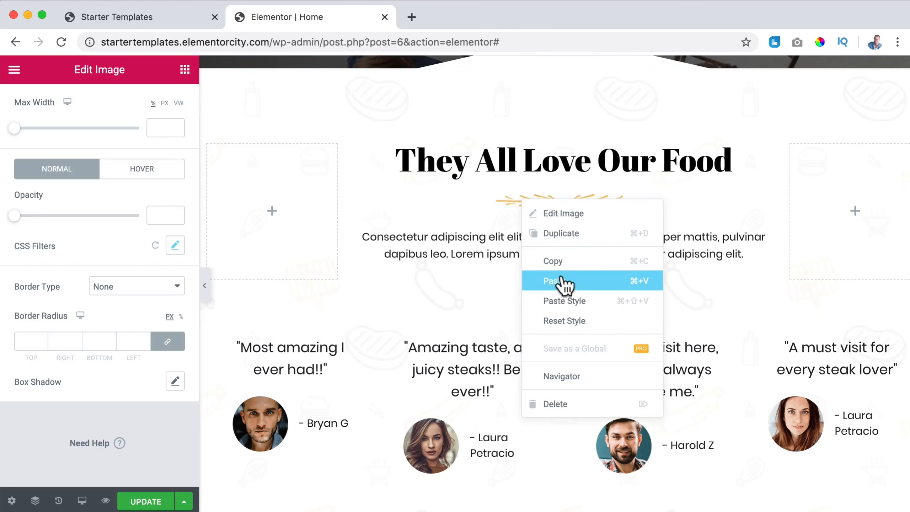
click(562, 302)
Step: Save the home page and open its preview, closing the editor tab
scroll(516, 272, down, 7)
scroll(514, 267, down, 10)
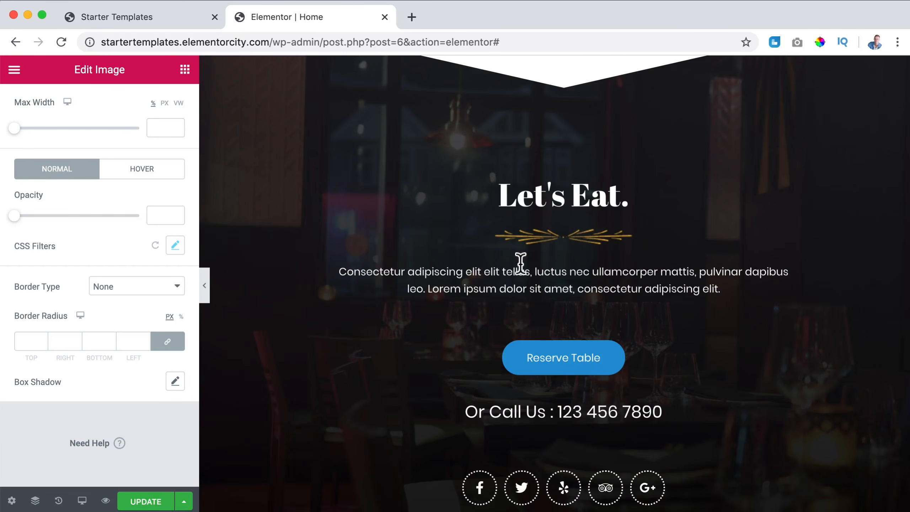
click(501, 252)
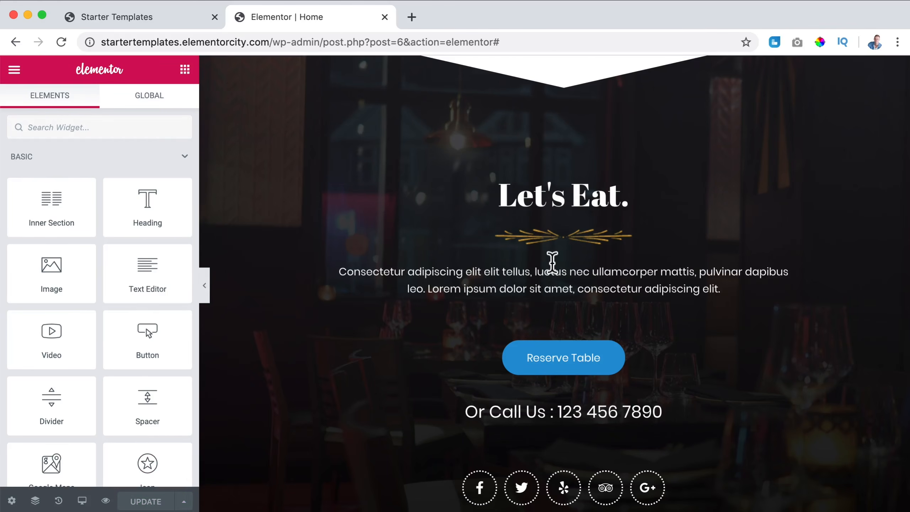
scroll(552, 261, up, 20)
click(105, 500)
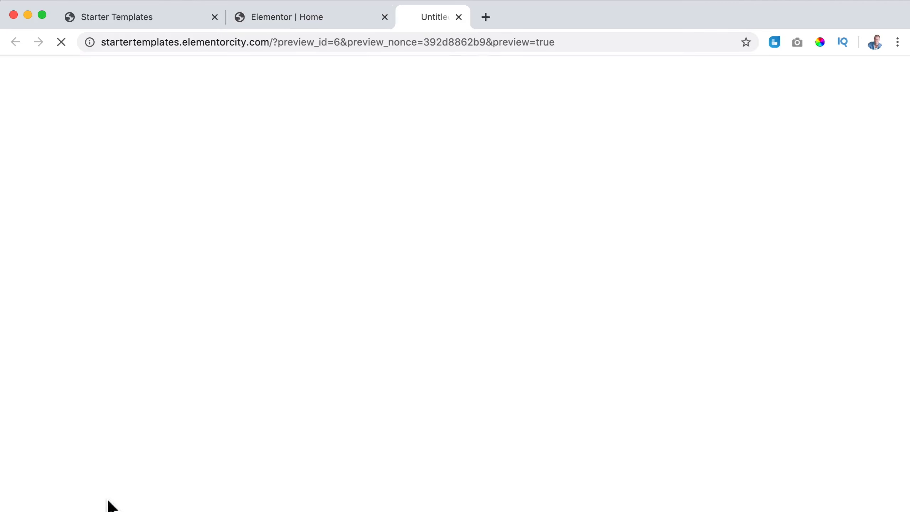
click(384, 16)
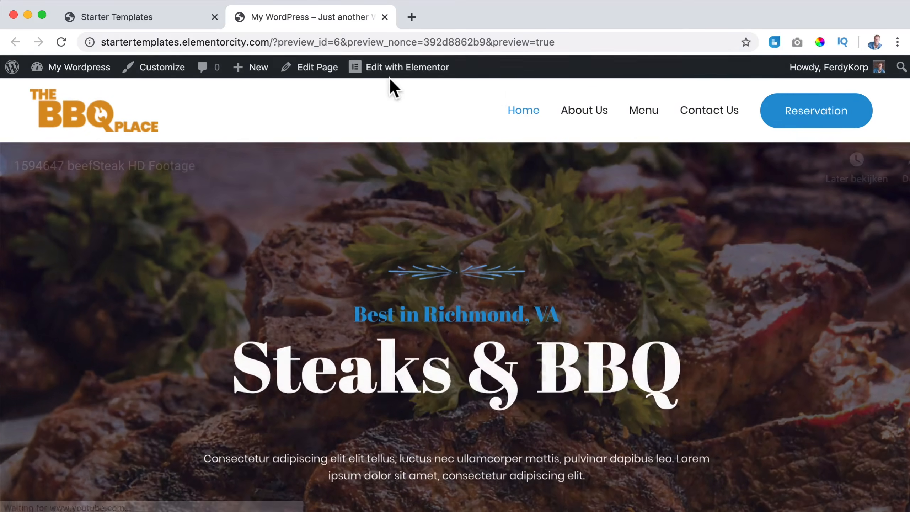
Step: Open the site's Footer for editing with Elementor and close the Starter Templates tab
mouse_move(390, 72)
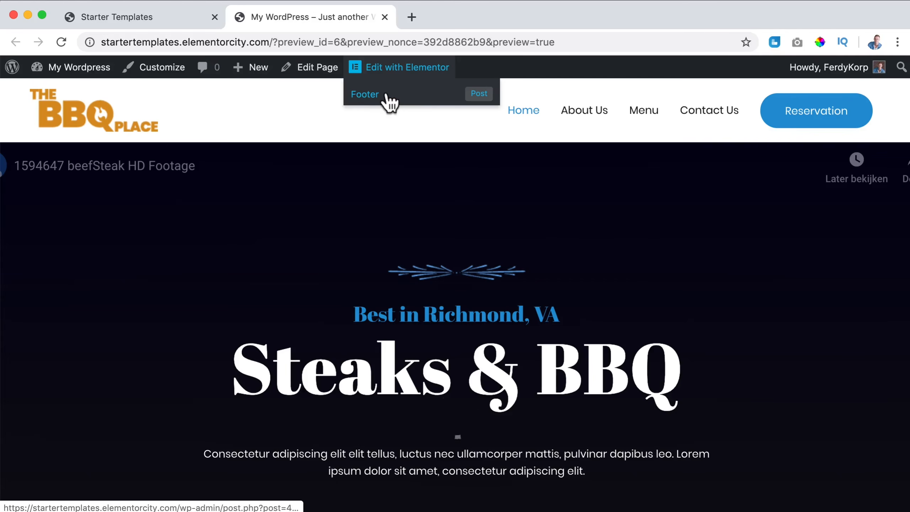
click(382, 95)
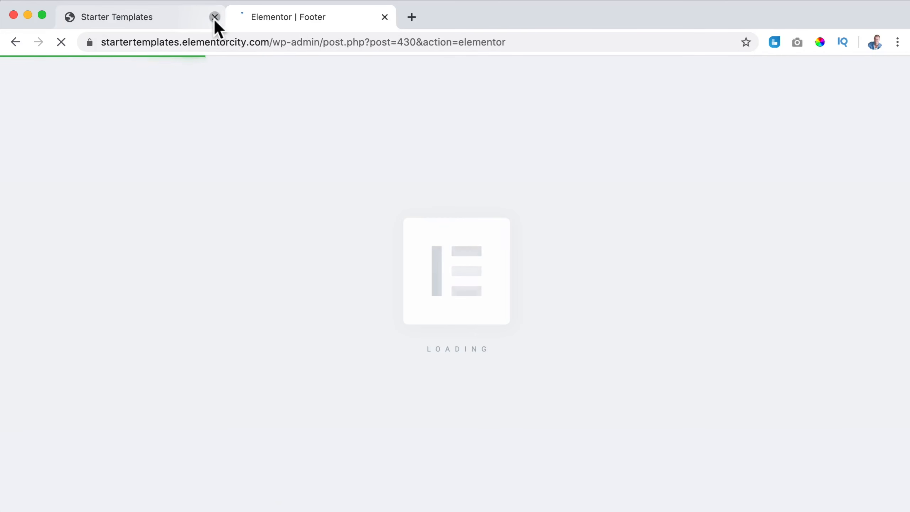
click(215, 17)
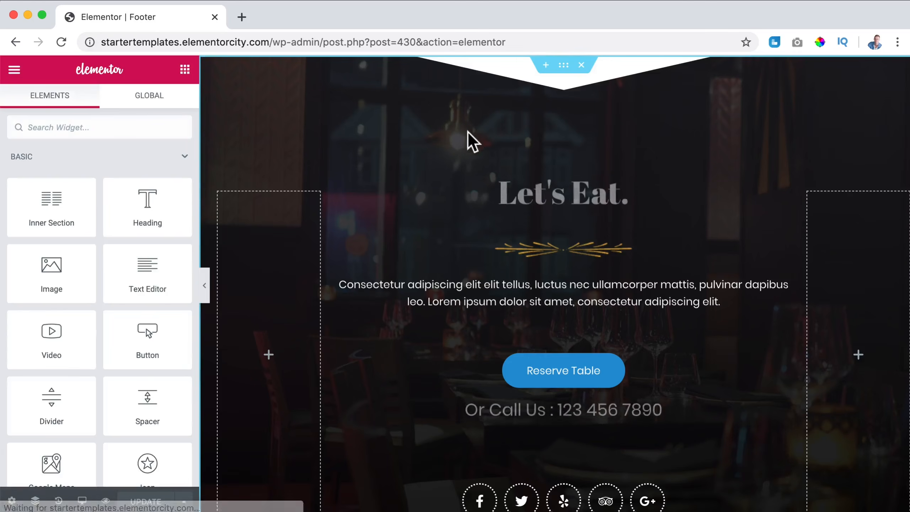
Step: Paste the copied ornament style onto the ornament below "Let's Eat." and update the footer
right_click(556, 248)
click(600, 351)
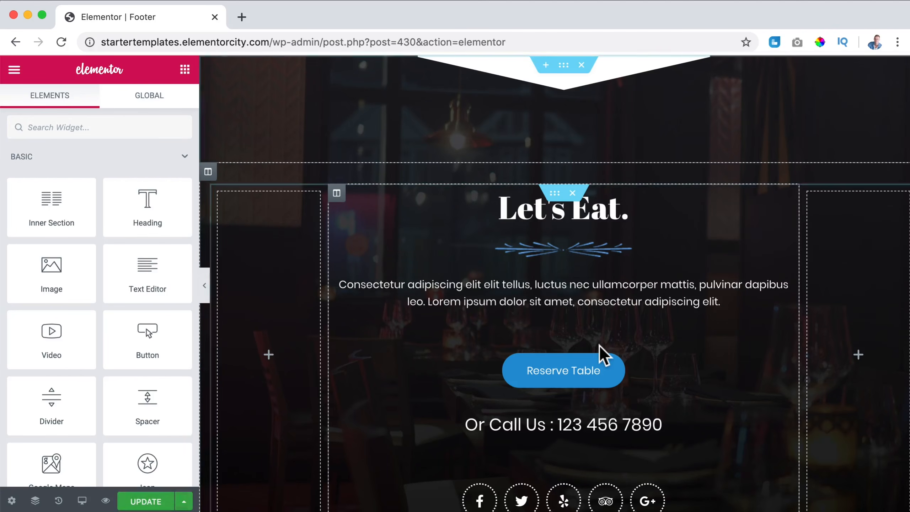
click(150, 501)
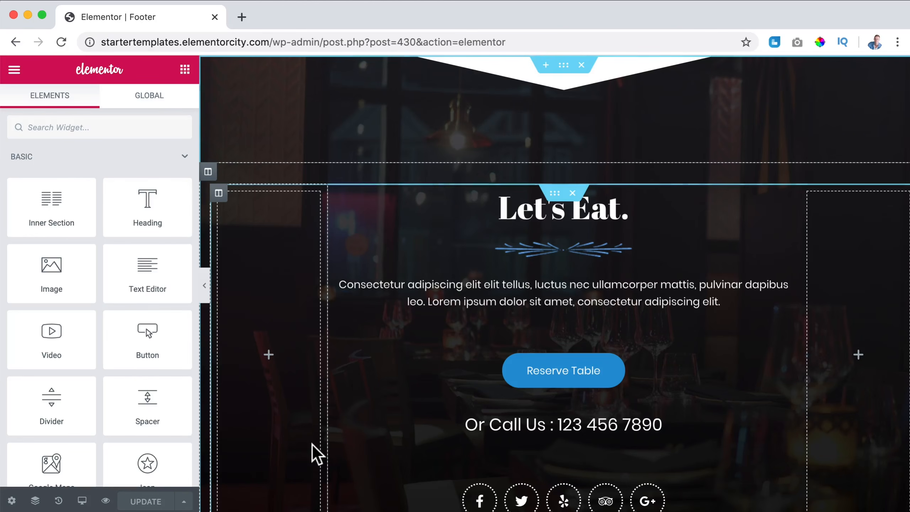
Step: Reopen the home page with Elementor and add an empty section between "Featured On" and "Featured Delicacies"
click(14, 70)
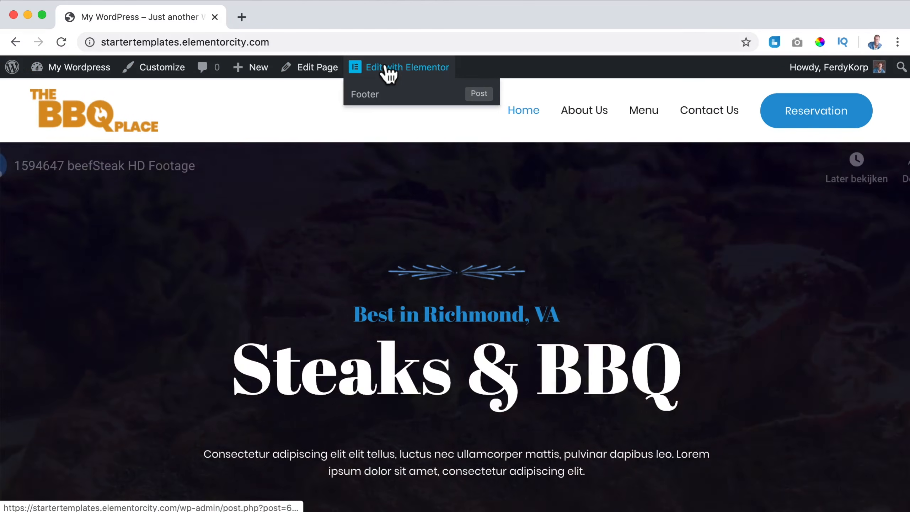
click(389, 72)
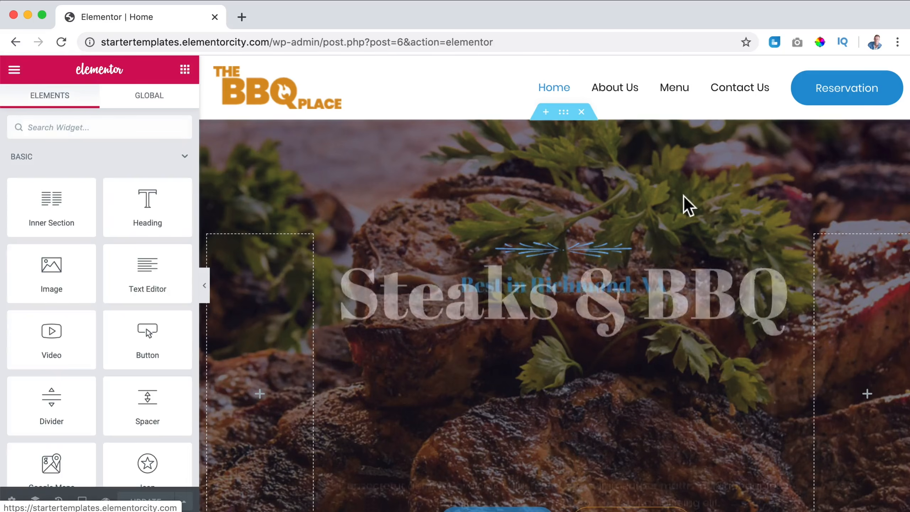
scroll(596, 212, down, 9)
scroll(595, 212, down, 20)
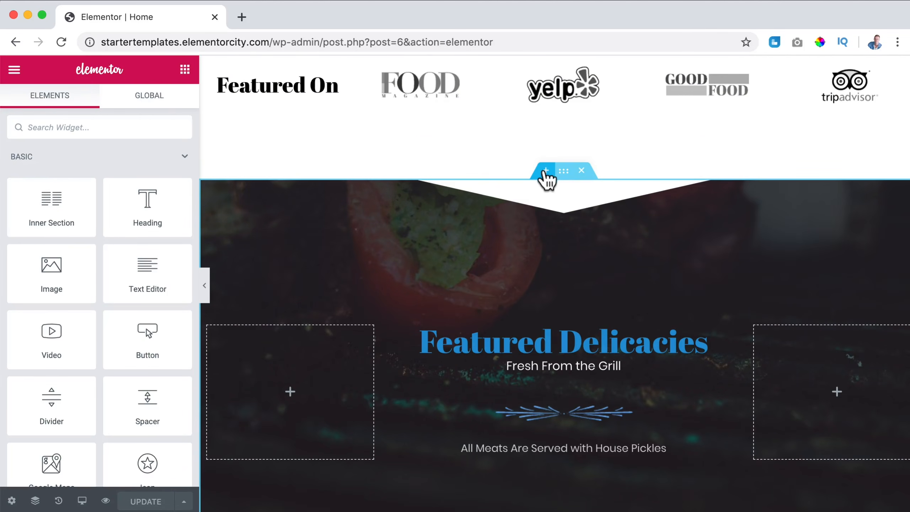
click(545, 171)
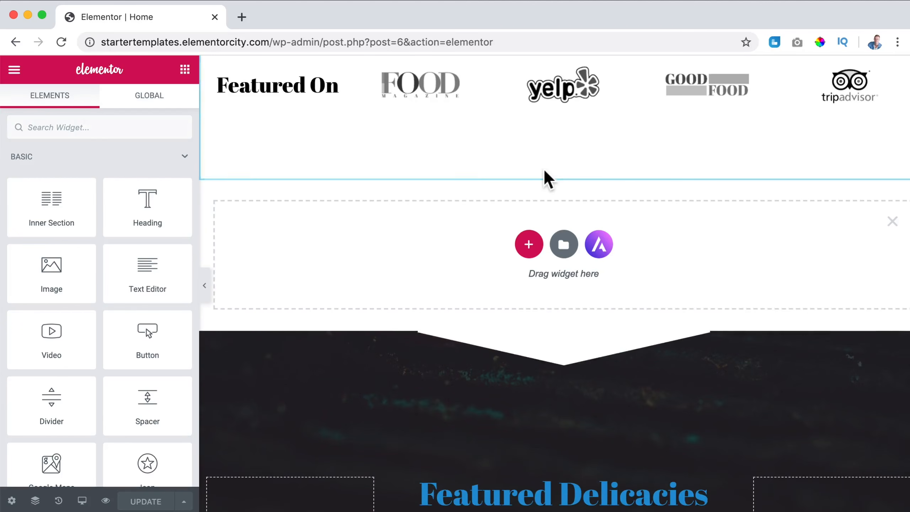
Step: Import the dark "My Skills" Statistics block from the Starter Templates block library
click(599, 245)
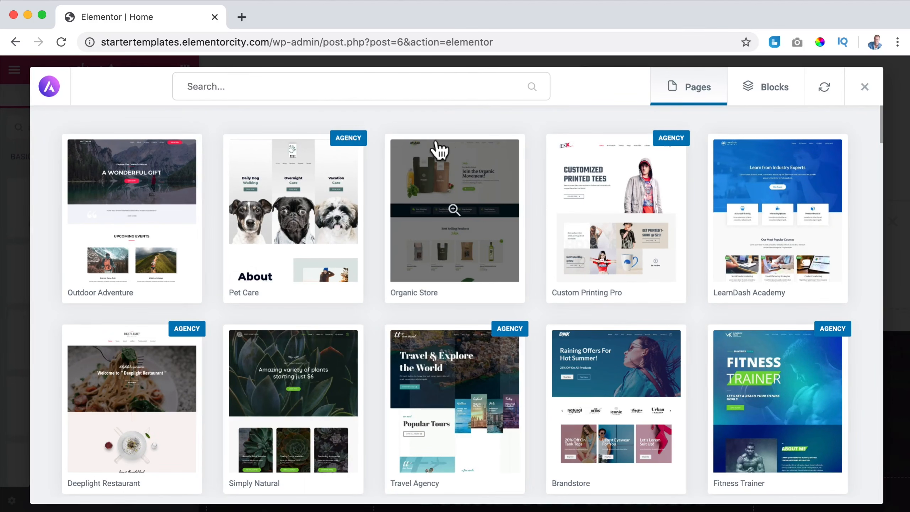
click(773, 99)
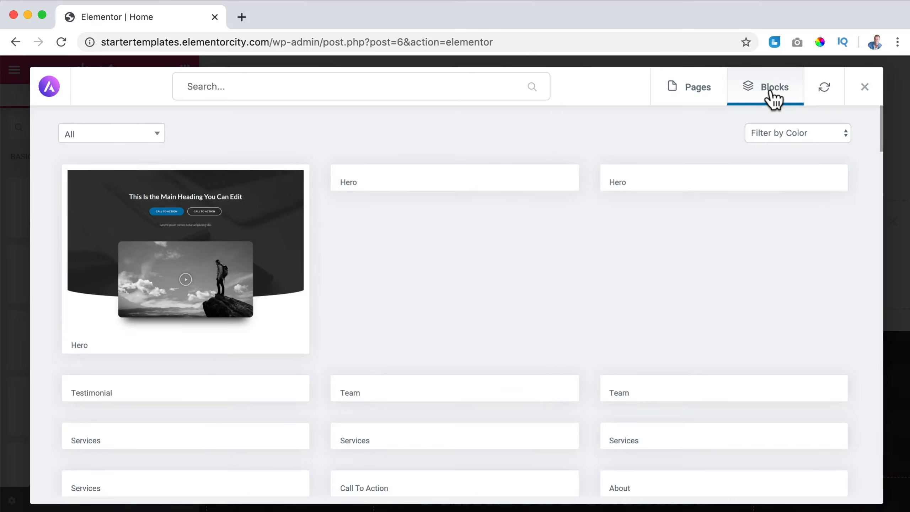
scroll(319, 175, down, 2)
scroll(319, 175, down, 15)
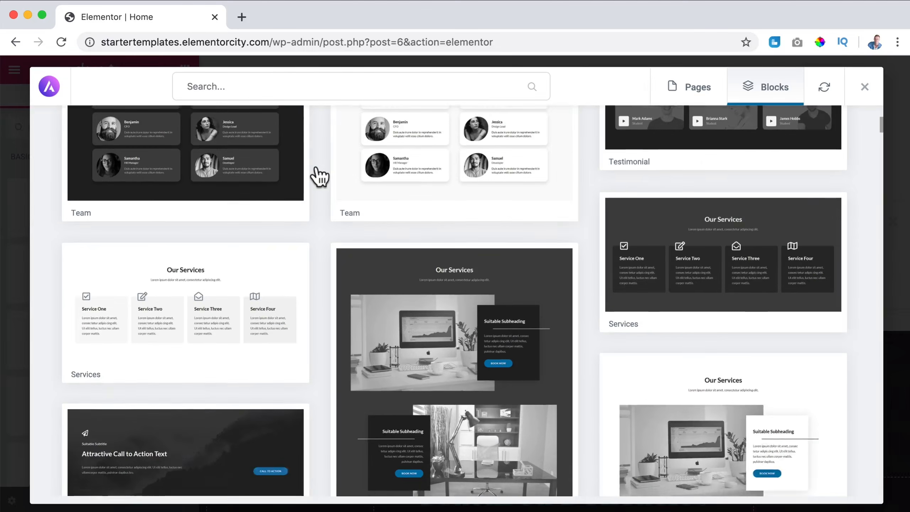
scroll(318, 176, down, 8)
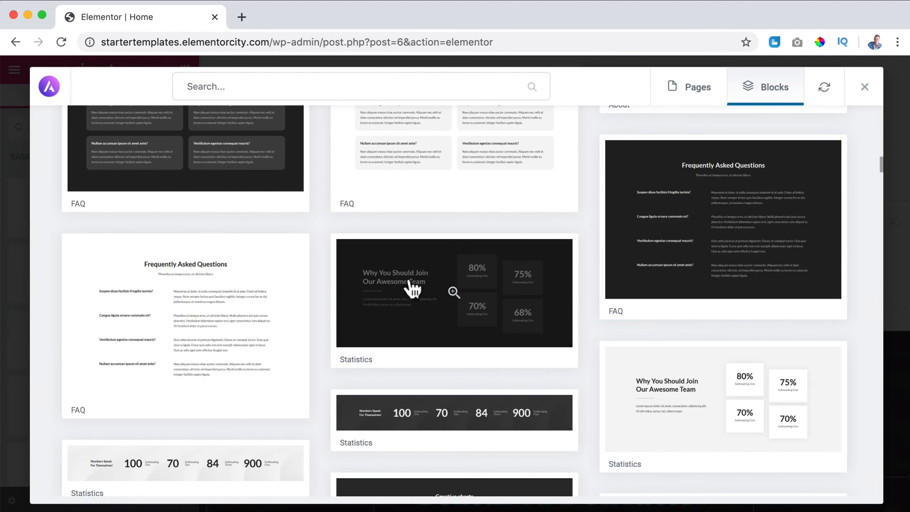
scroll(385, 288, down, 10)
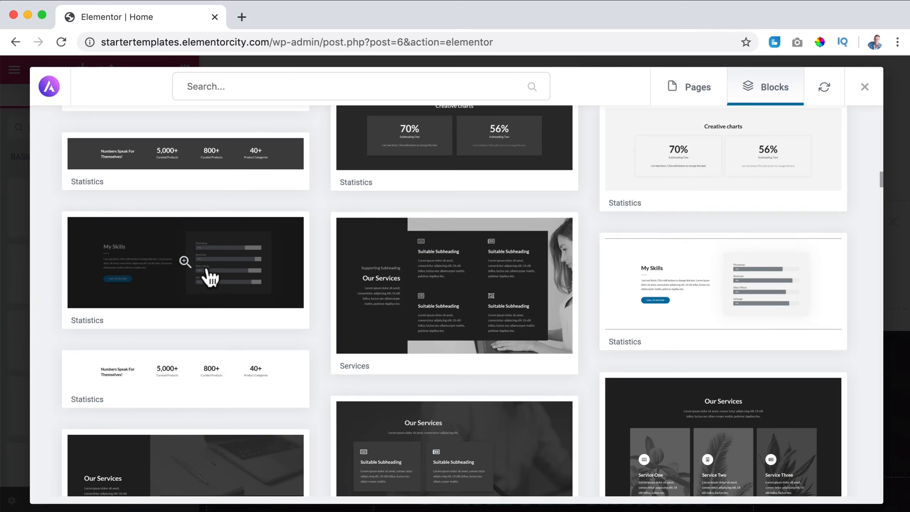
click(211, 277)
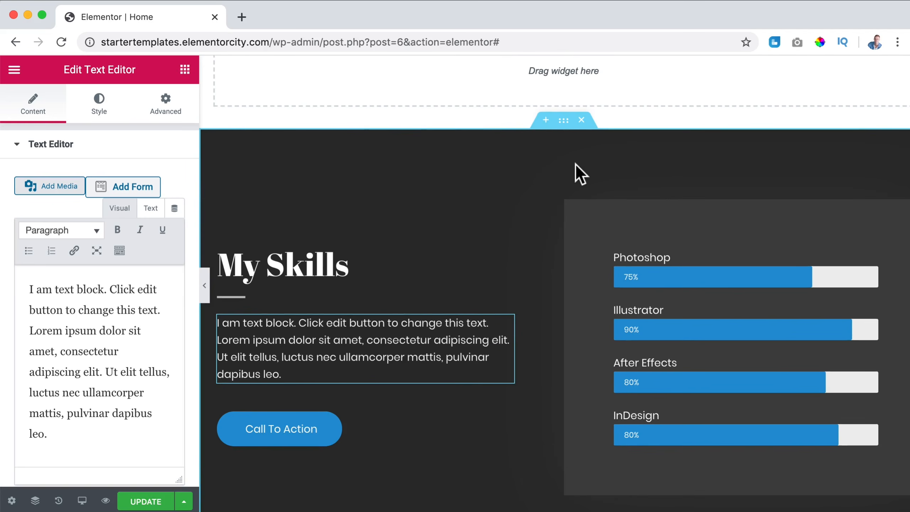
Step: Clear the background color of the "My Skills" section
click(565, 129)
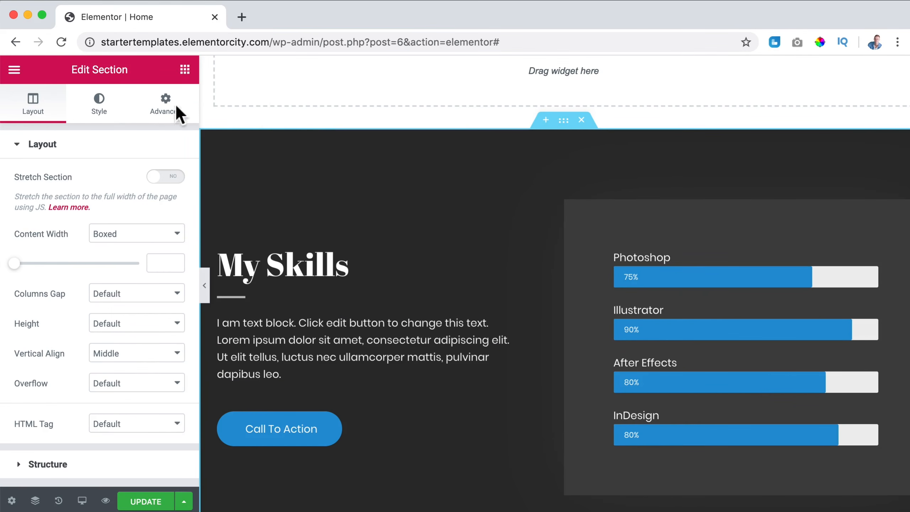
click(96, 104)
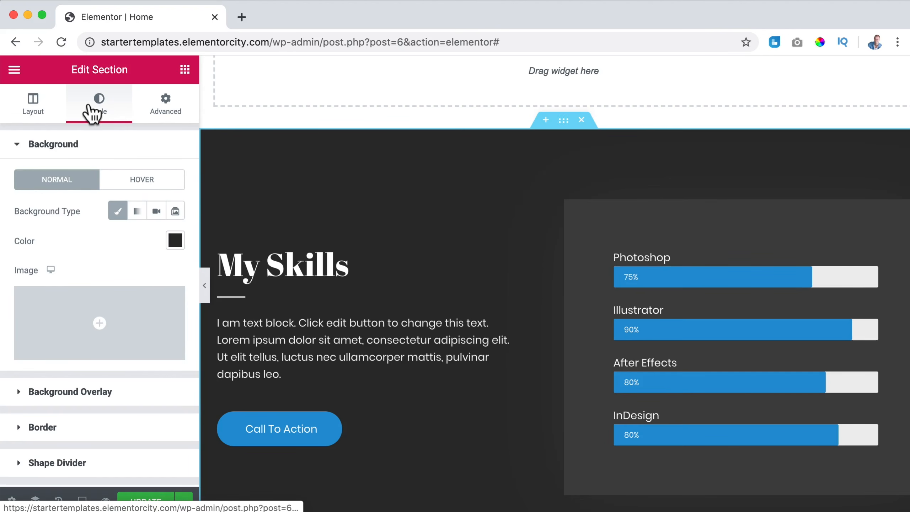
click(175, 247)
click(249, 462)
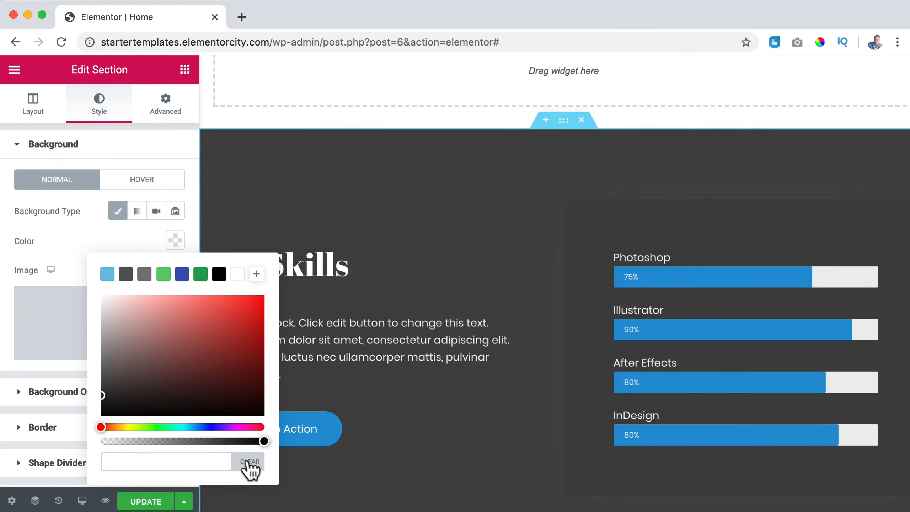
click(99, 233)
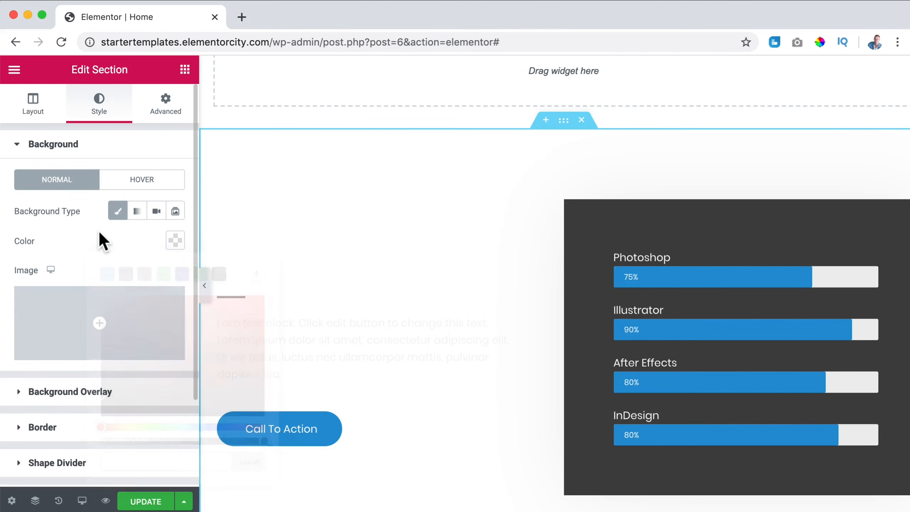
Step: Start choosing a background image for the "My Skills" section and search the free Pixabay images for "mountain"
click(68, 304)
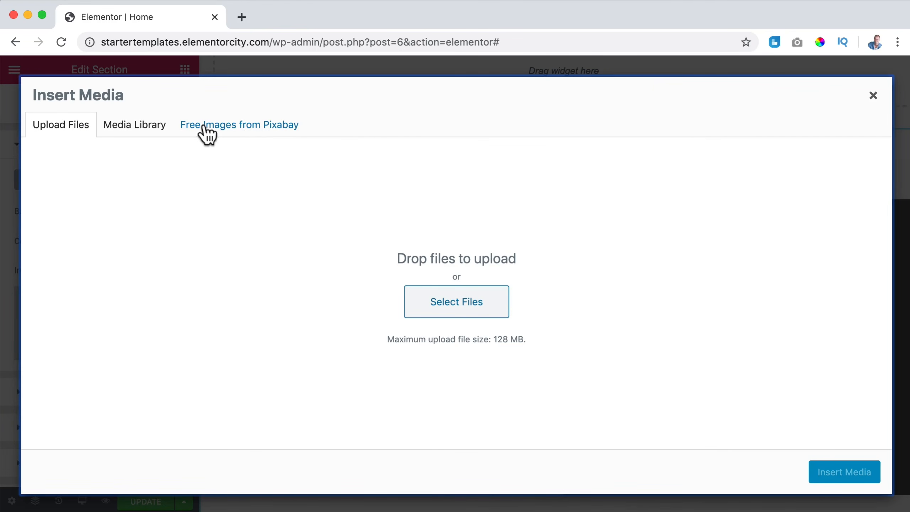
click(244, 129)
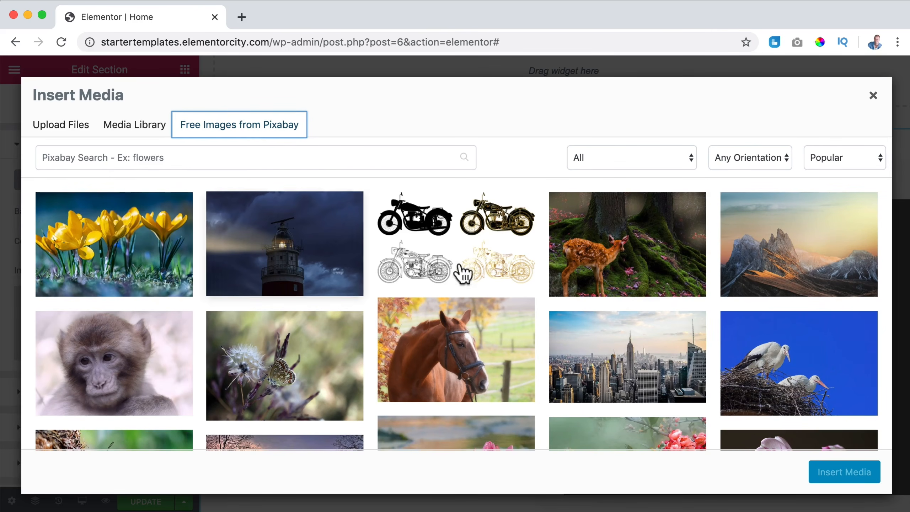
scroll(507, 270, down, 3)
scroll(465, 265, up, 3)
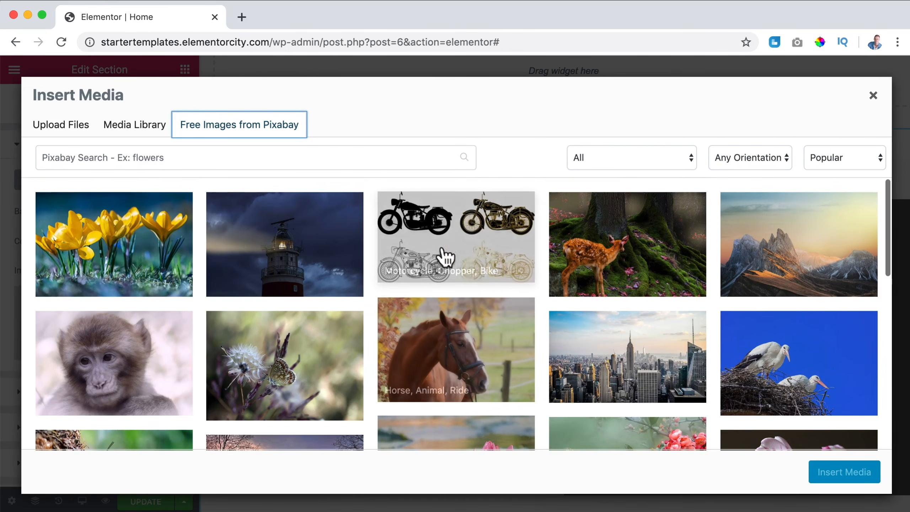
click(204, 155)
text(mountaint)
key(BackSpace)
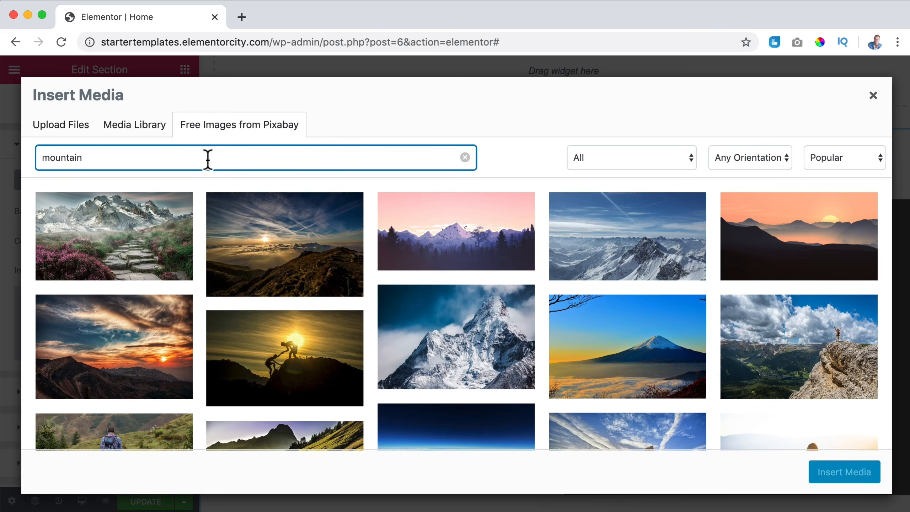
Step: Save and insert the Pixabay photo of a grassy cliff at sunset as the section's background image
scroll(481, 238, down, 3)
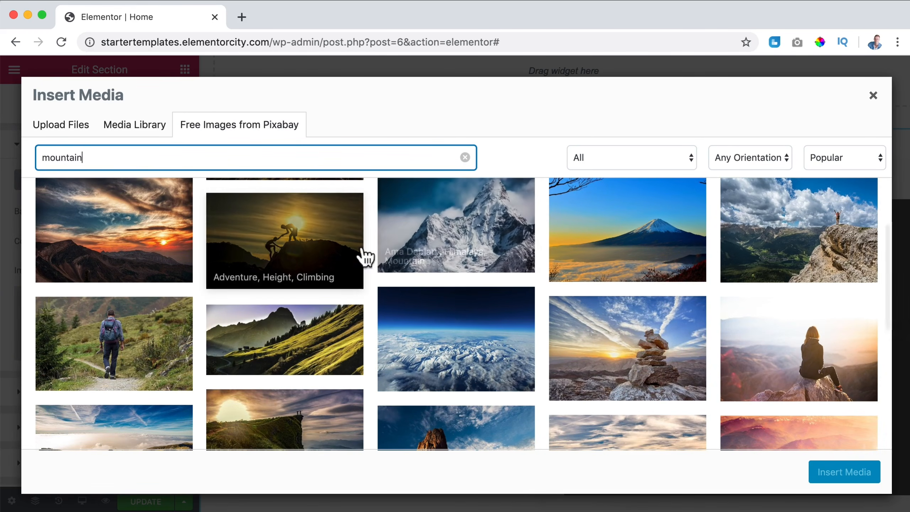
scroll(476, 258, down, 6)
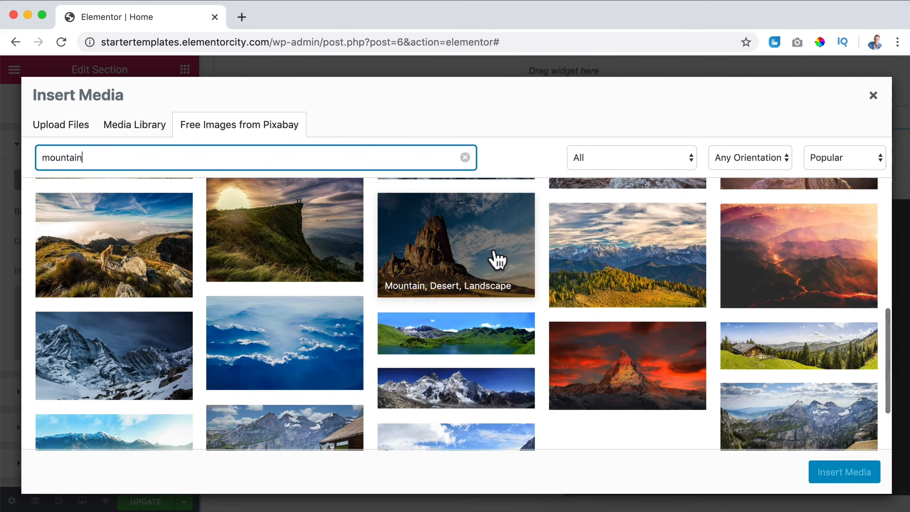
click(296, 231)
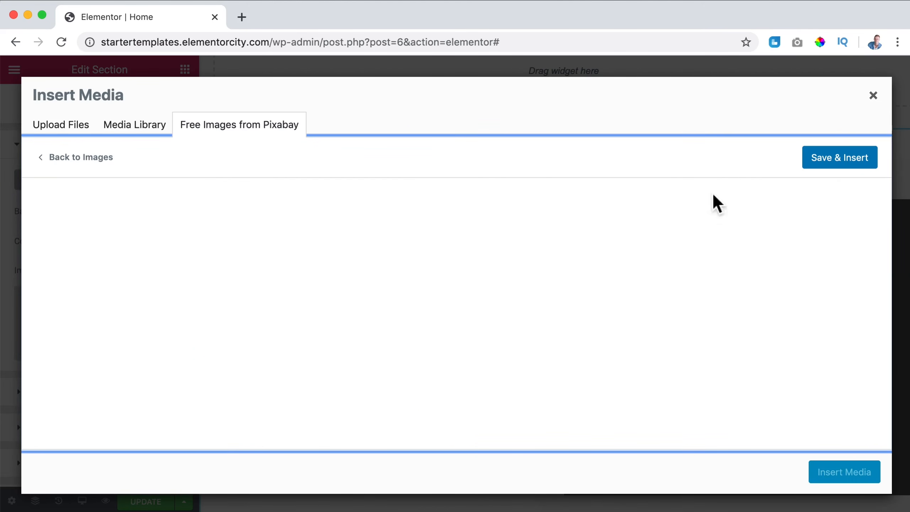
click(841, 166)
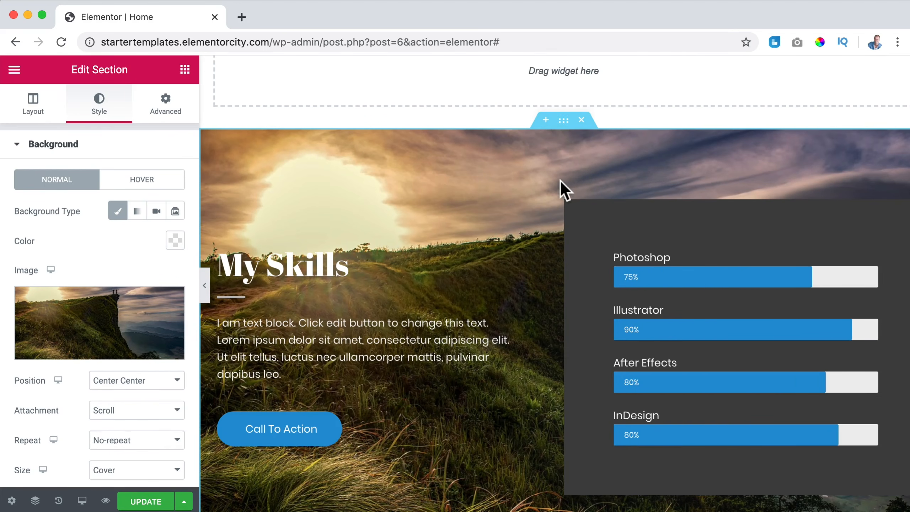
Step: Give the "My Skills" section a slightly transparent dark gray (#54595F) background overlay with an opacity of 0,83
scroll(61, 250, down, 6)
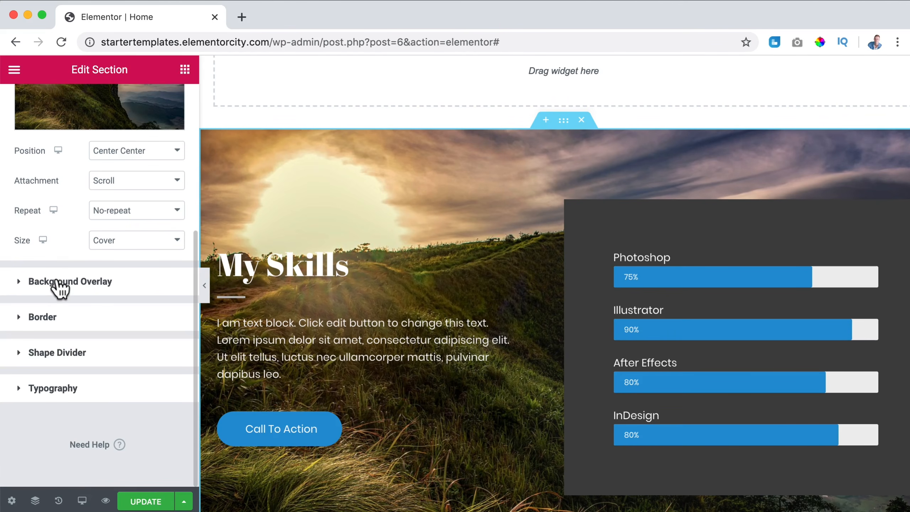
click(59, 283)
click(174, 275)
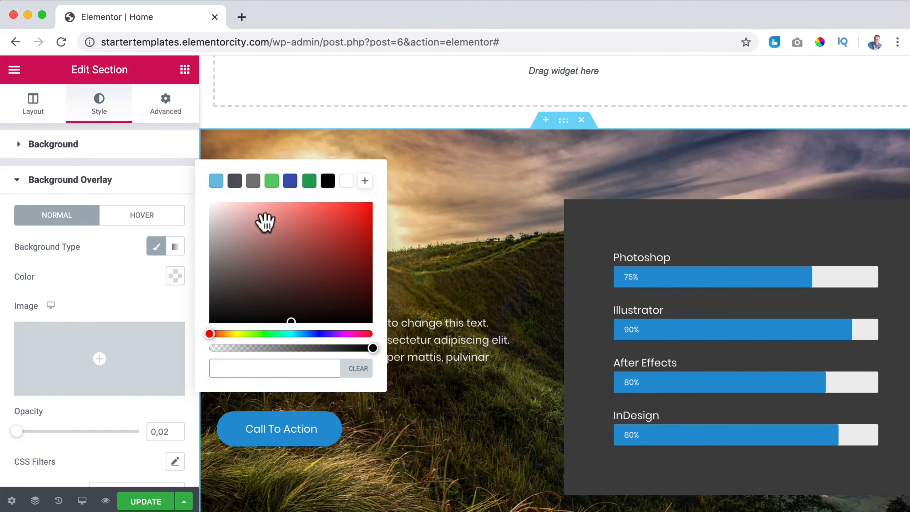
click(236, 183)
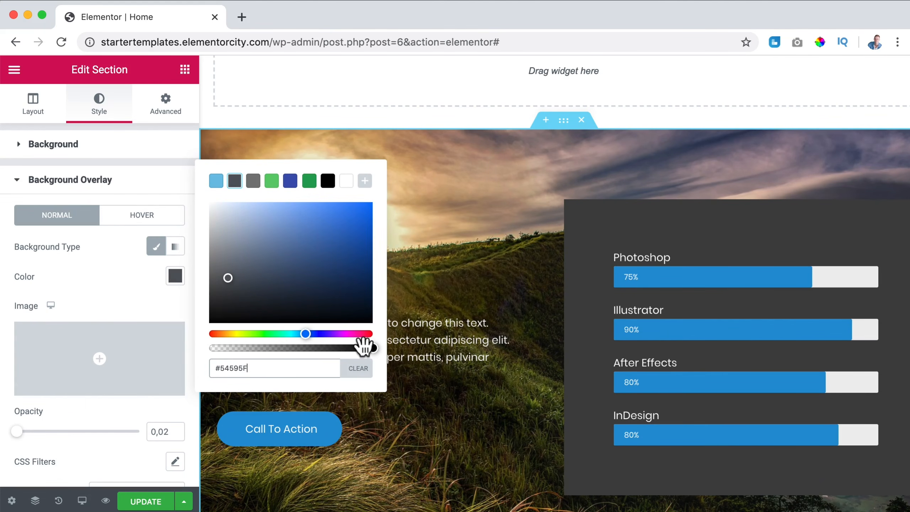
mouse_move(366, 347)
mouse_down()
mouse_move(301, 348)
mouse_move(354, 350)
mouse_up()
click(112, 283)
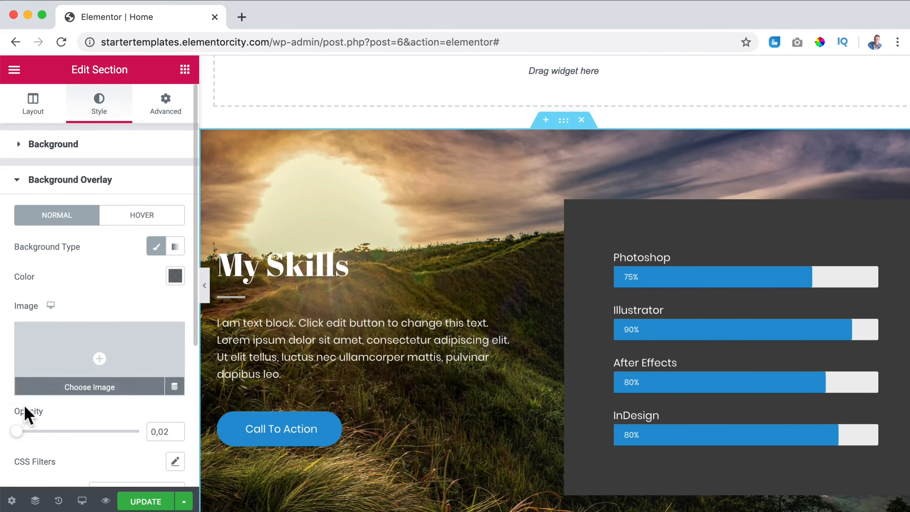
drag(29, 433, 116, 434)
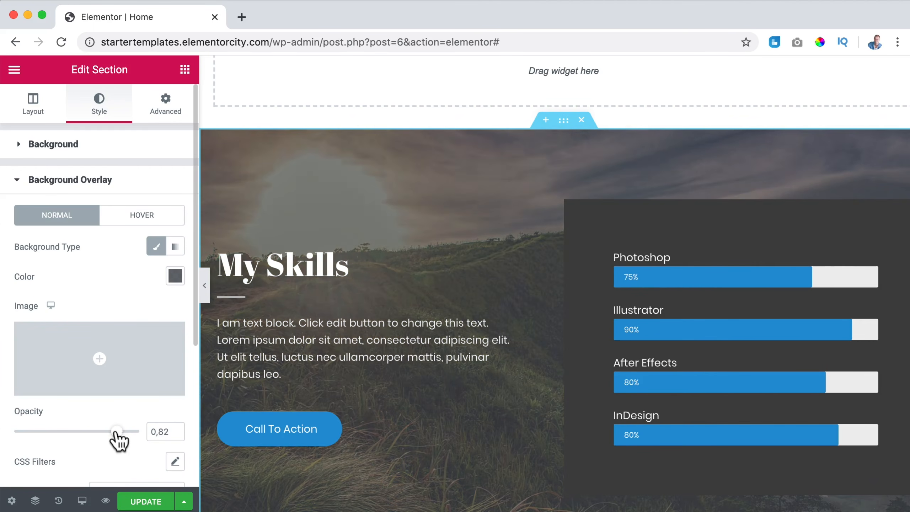
Step: Change the section's background overlay color to a very dark blue, #041820
click(180, 278)
click(218, 182)
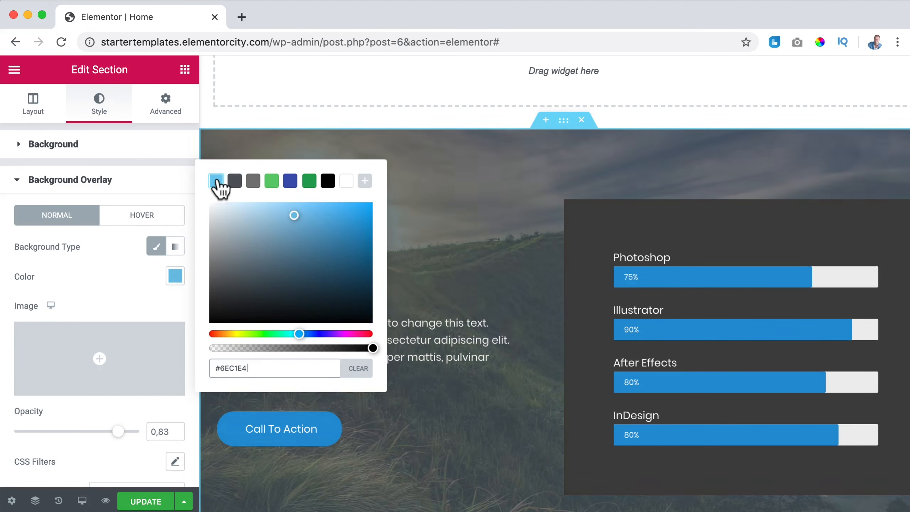
drag(349, 286, 352, 308)
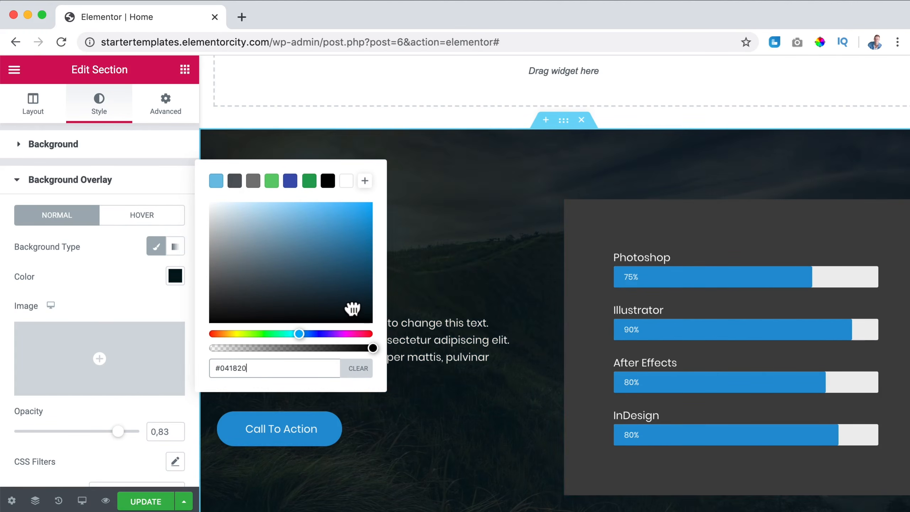
click(171, 190)
Step: Update the home page and open its preview, closing the Elementor editor tab
scroll(445, 230, up, 3)
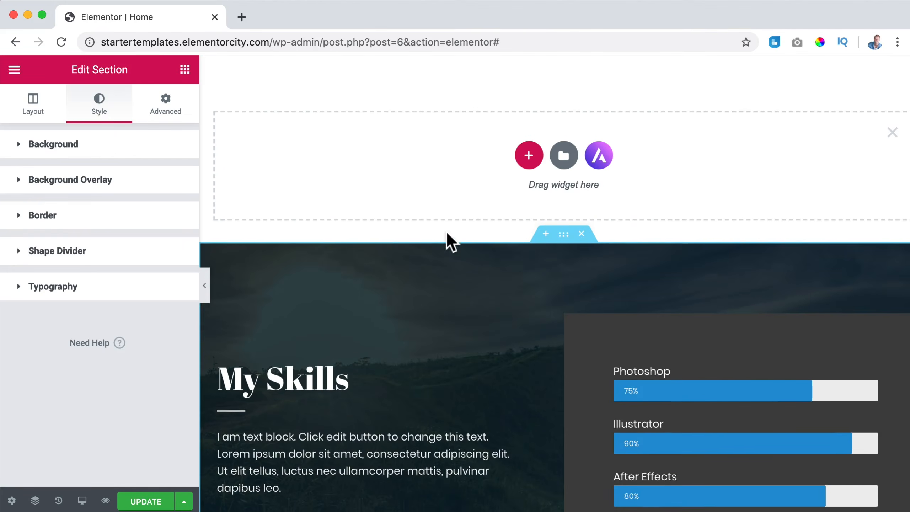
scroll(445, 230, down, 4)
scroll(445, 231, down, 3)
scroll(446, 231, up, 8)
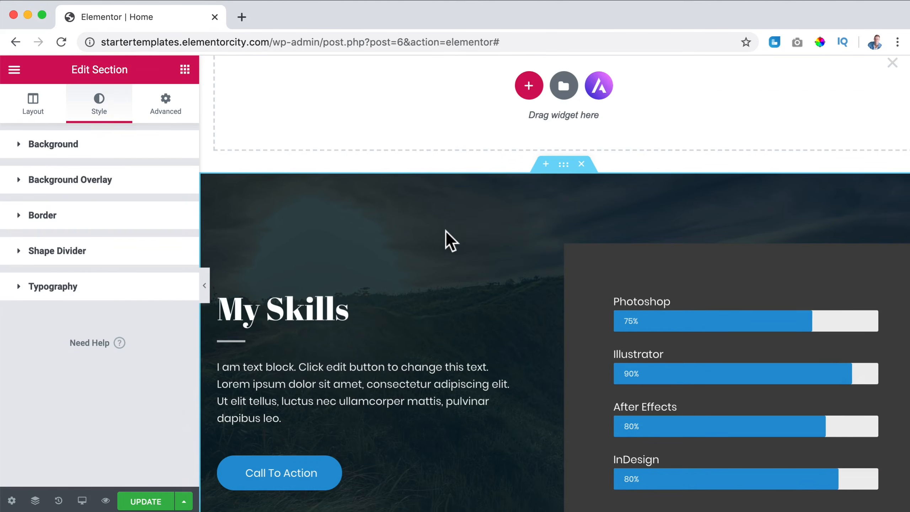
scroll(446, 240, up, 5)
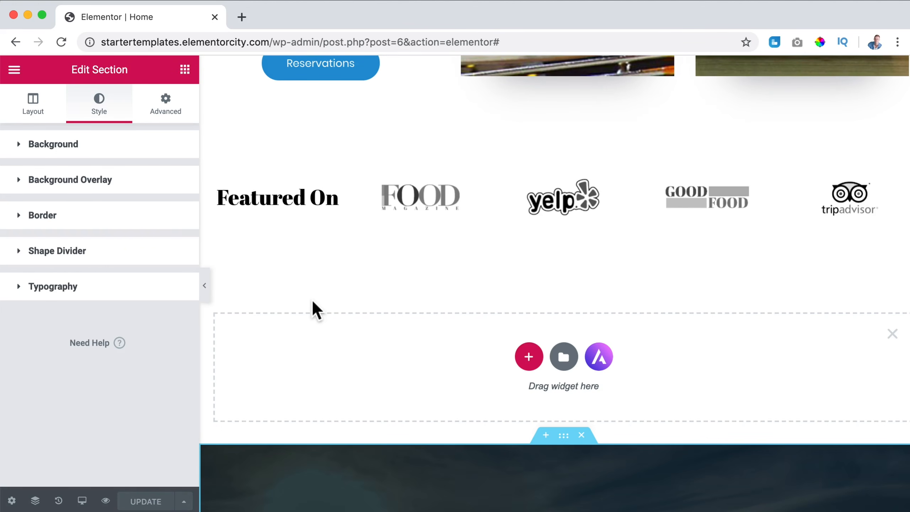
click(105, 502)
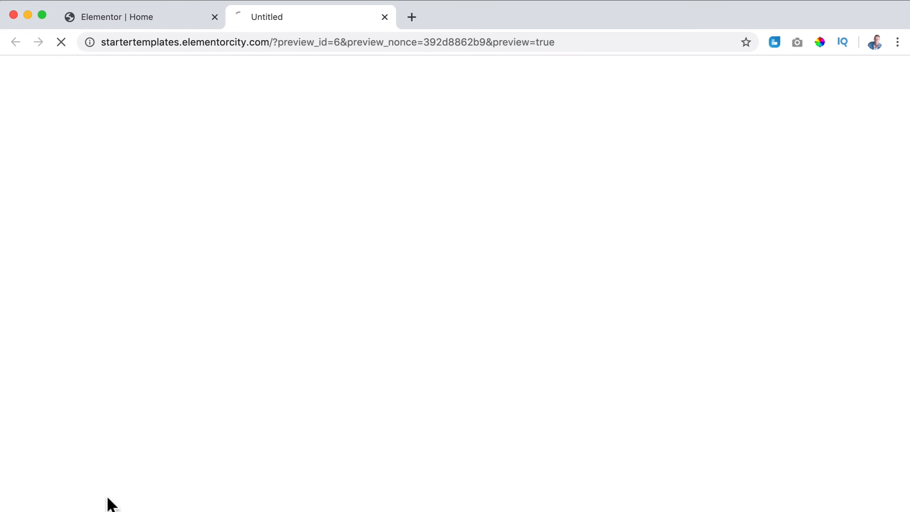
click(214, 23)
click(215, 18)
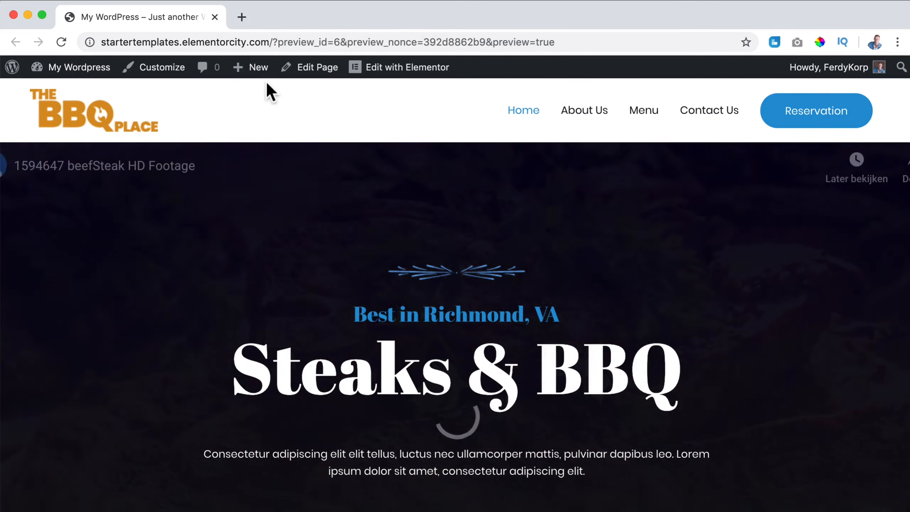
Step: Create a new page titled "Services" and publish it
mouse_move(256, 72)
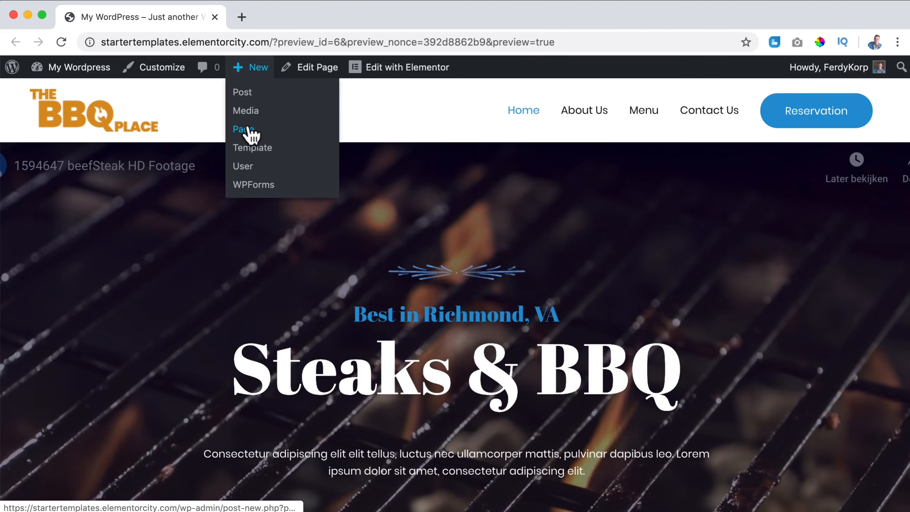
click(251, 133)
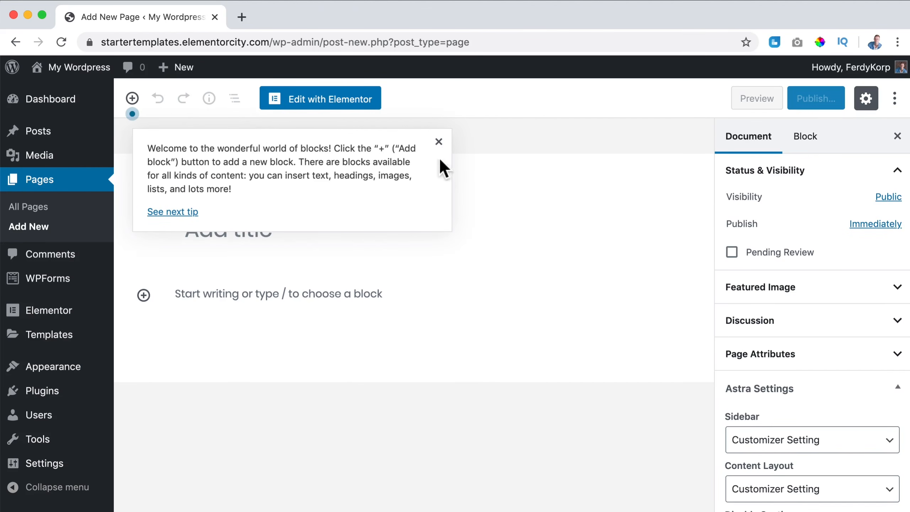
click(438, 142)
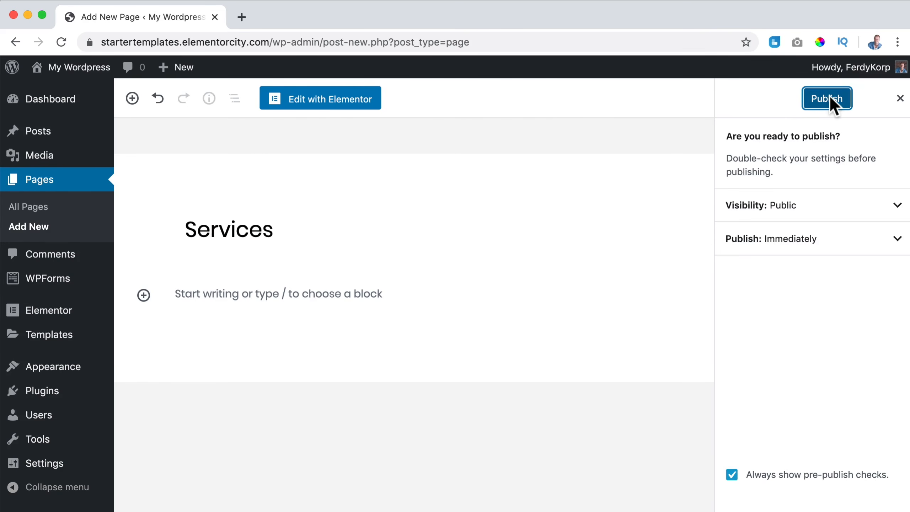
click(830, 101)
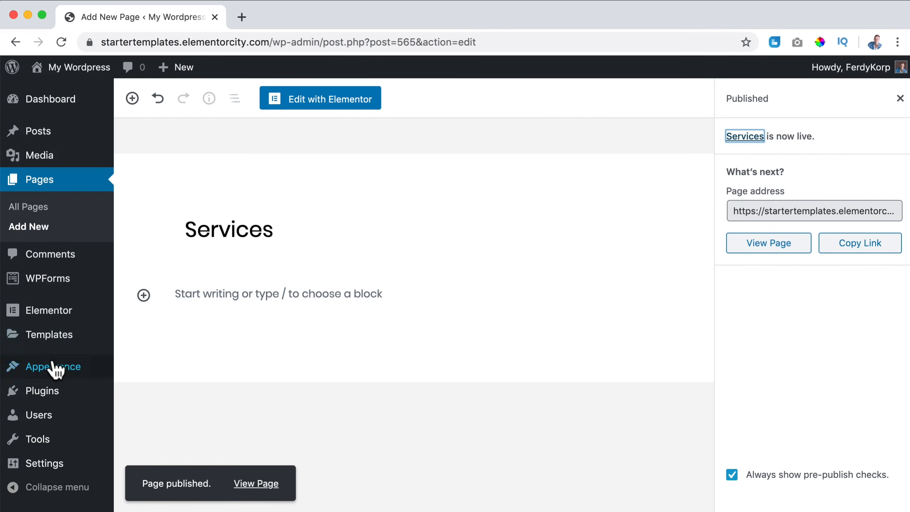
Step: Add the Services page to the Main Menu between Menu and Contact Us and save the menu
mouse_move(53, 370)
click(138, 354)
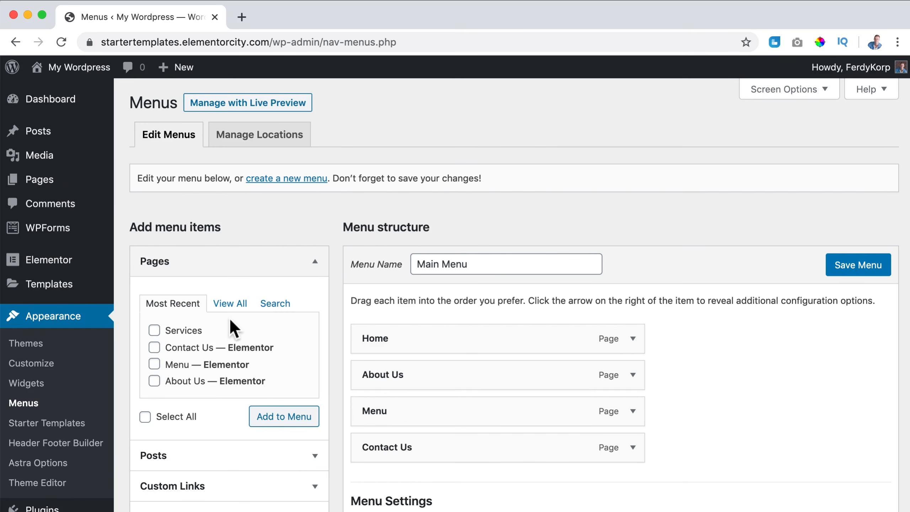
scroll(229, 317, down, 1)
click(154, 299)
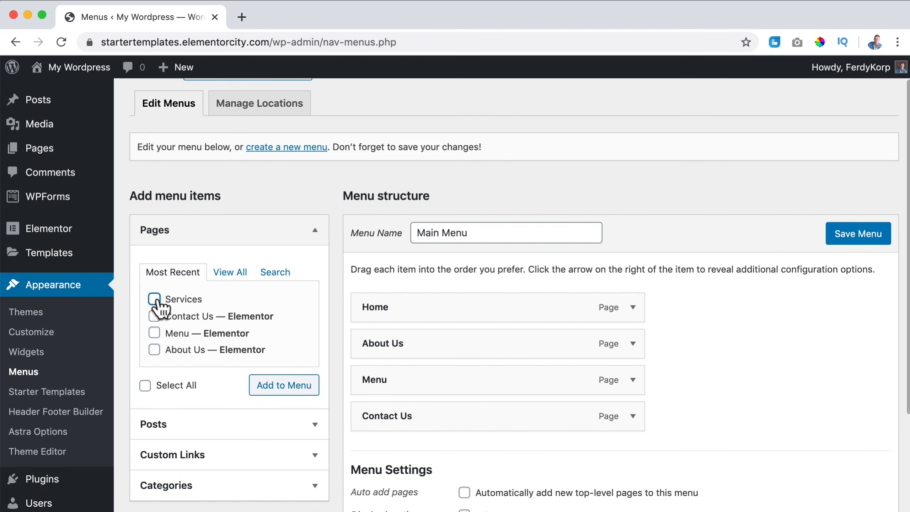
scroll(487, 415, down, 2)
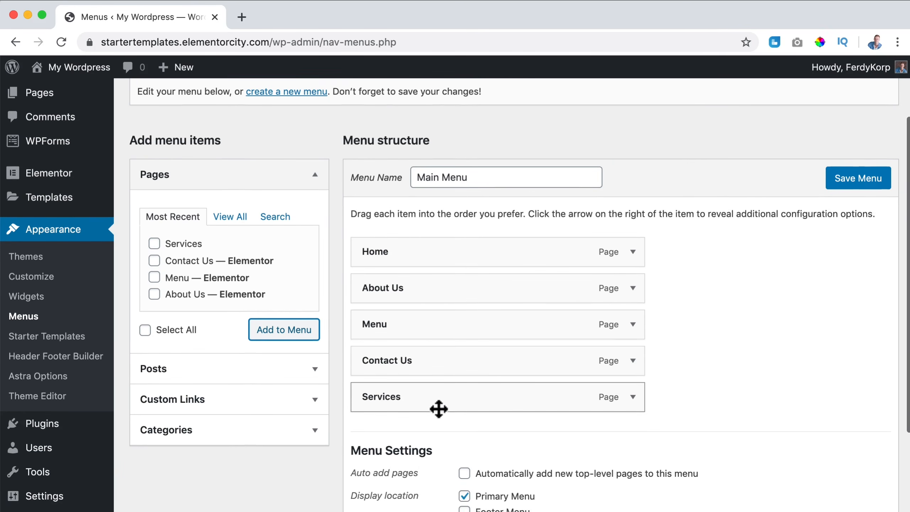
drag(437, 403, 436, 361)
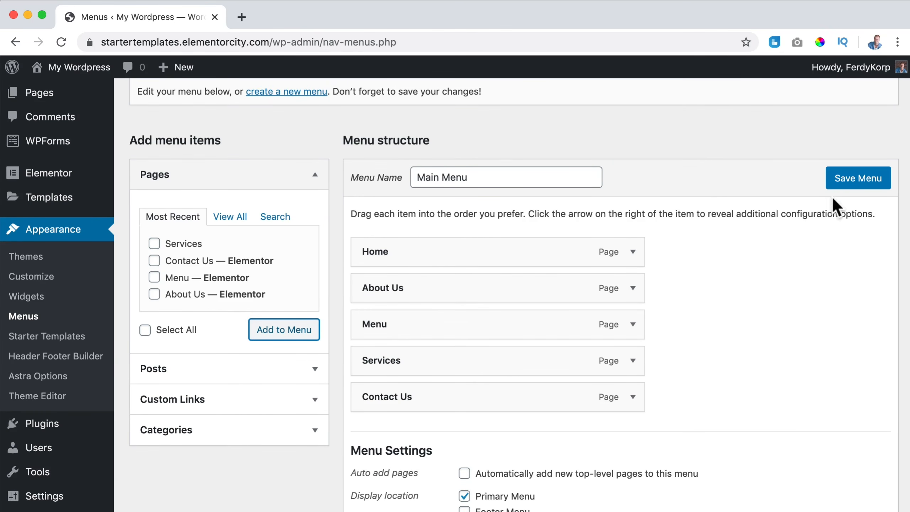
click(853, 183)
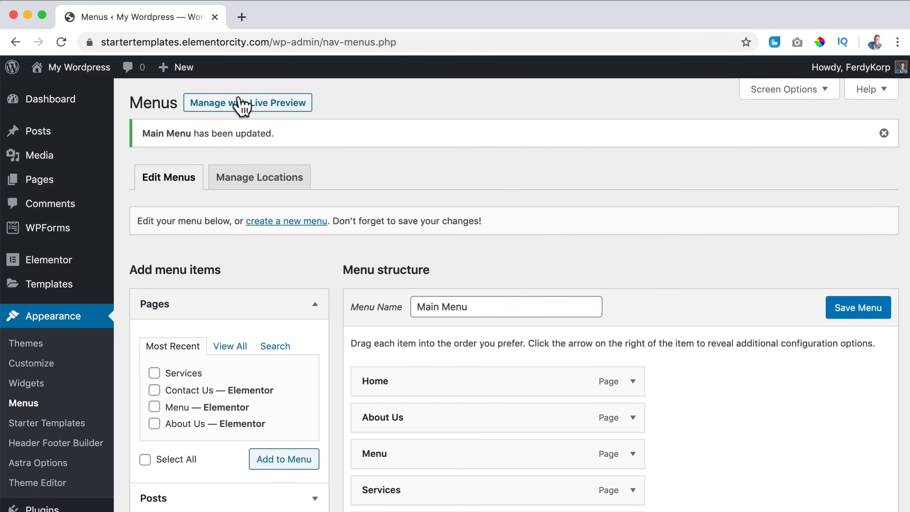
Step: Visit the site, go to the Services page, and open it for editing with Elementor
click(85, 76)
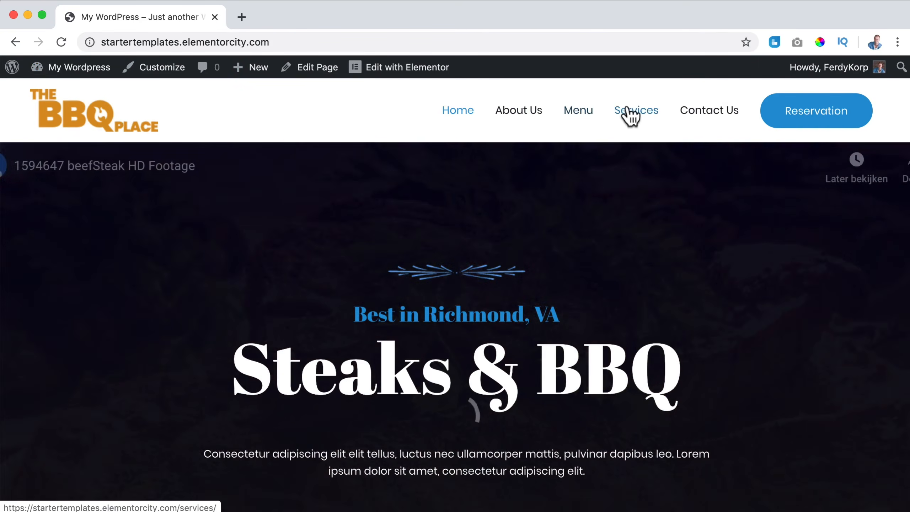
click(629, 113)
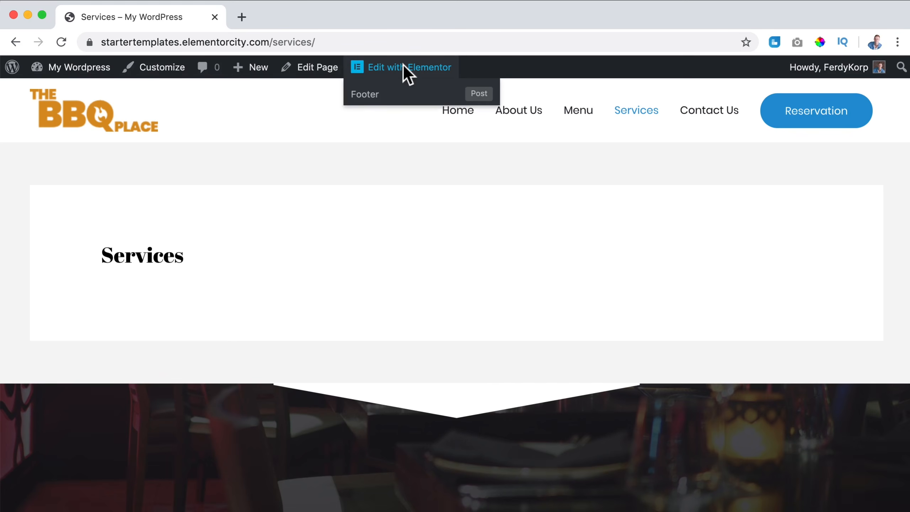
click(315, 69)
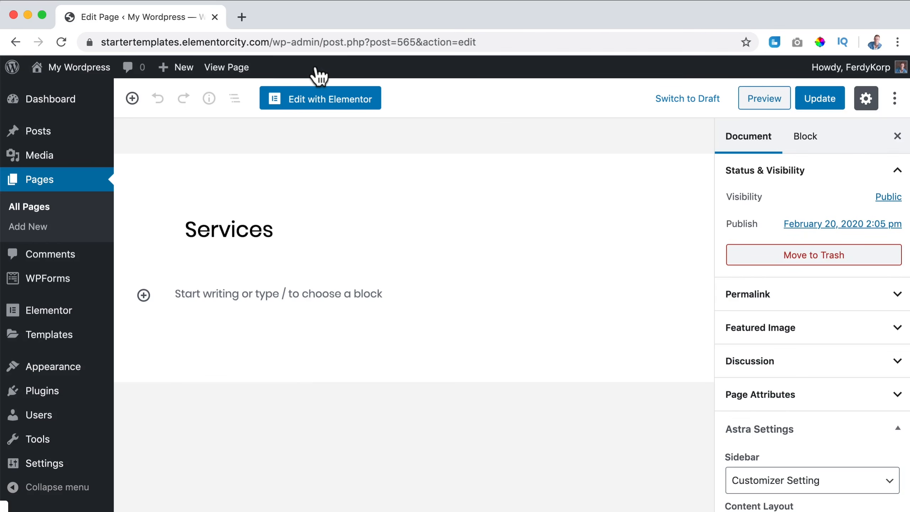
click(330, 100)
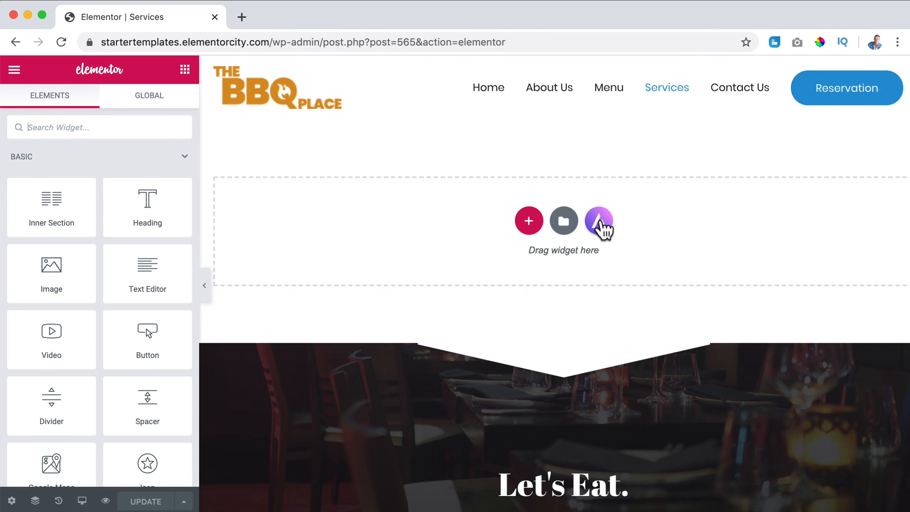
Step: Import the Services page template of the Windows & Doors Services starter site into the empty page
click(599, 221)
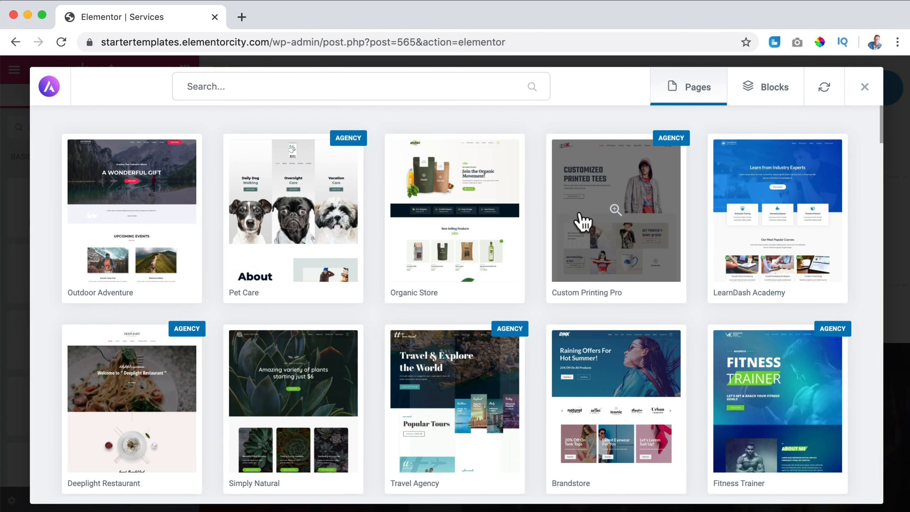
scroll(531, 178, down, 1)
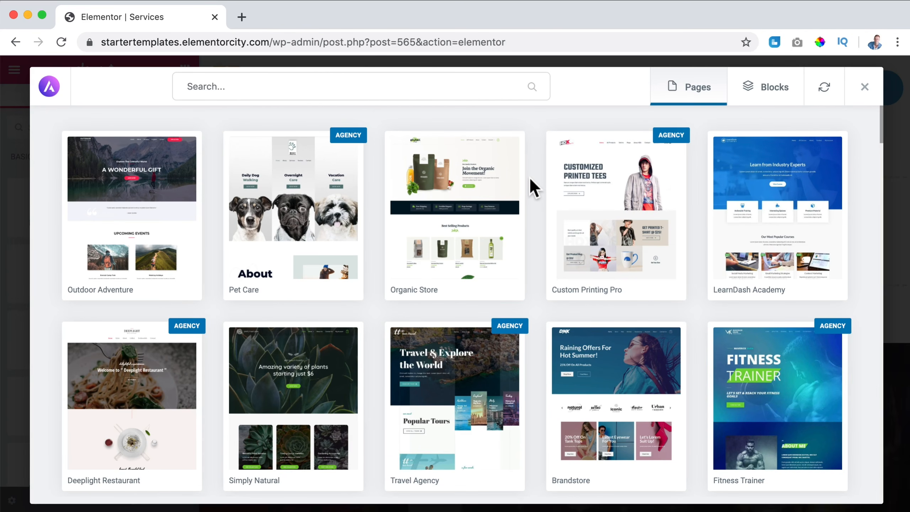
scroll(530, 186, down, 15)
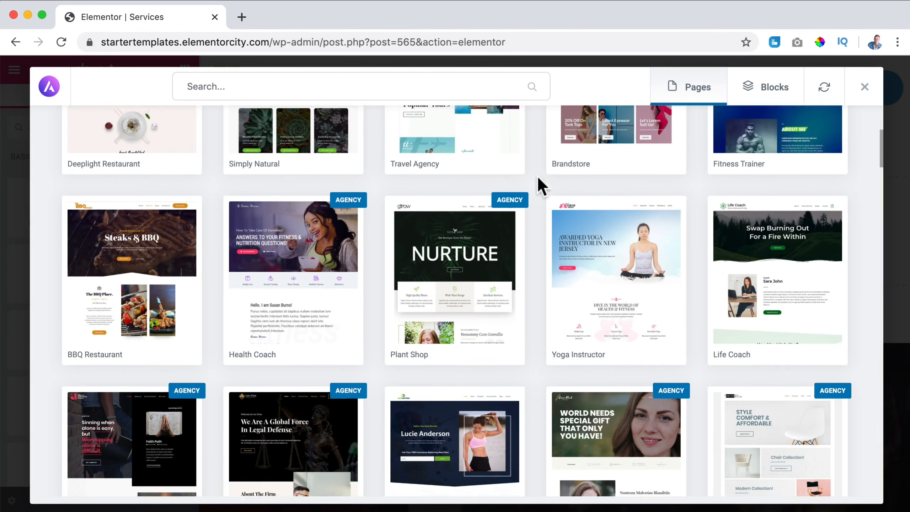
scroll(536, 179, down, 5)
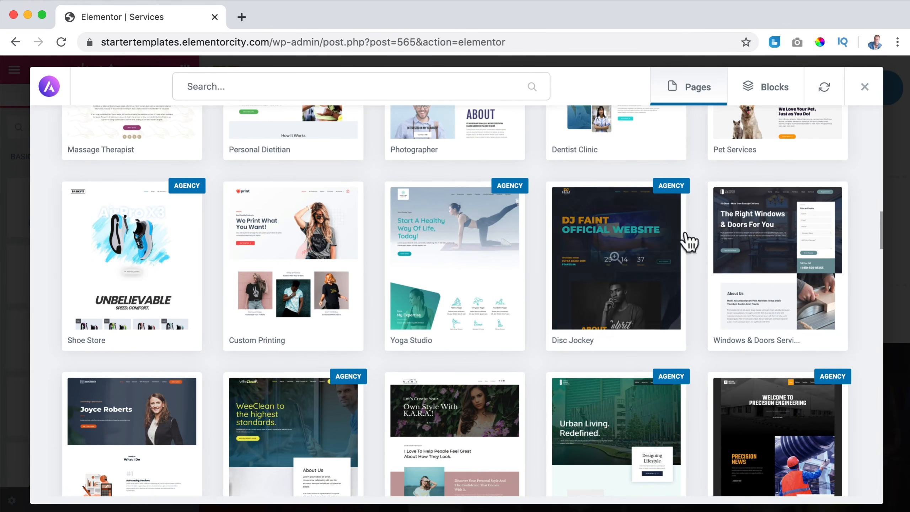
click(763, 242)
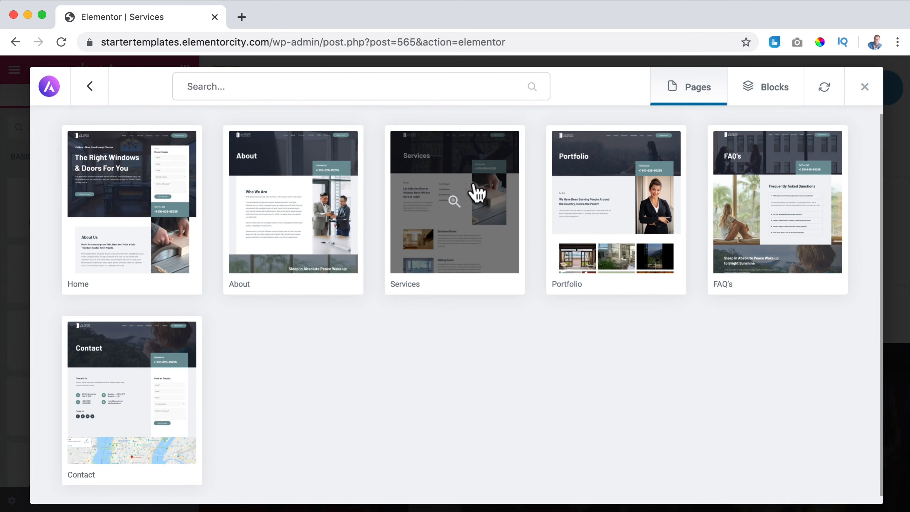
click(468, 198)
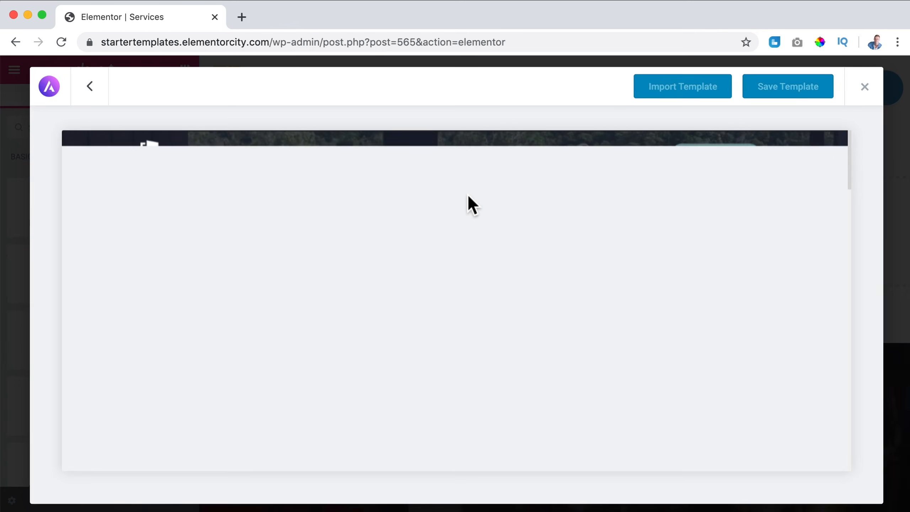
click(686, 96)
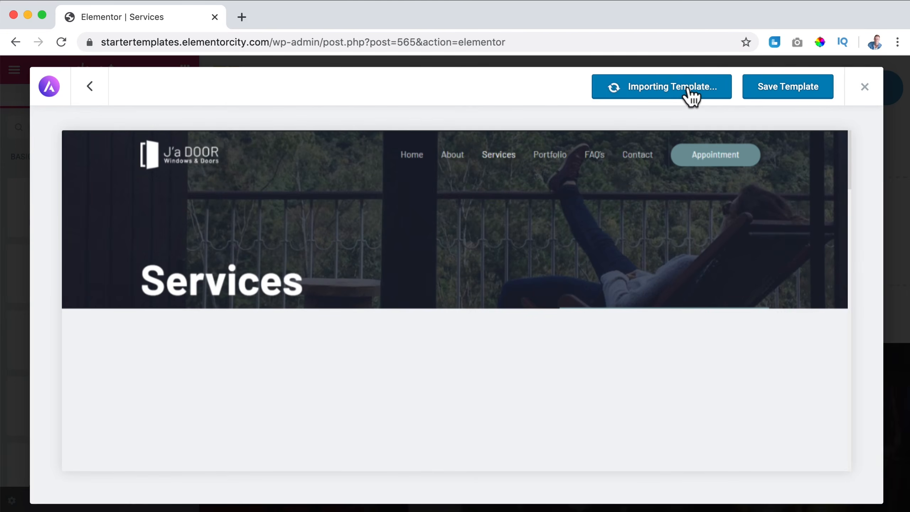
Step: Set the background color of the Toll Free Call column to #2294d6
scroll(676, 130, down, 3)
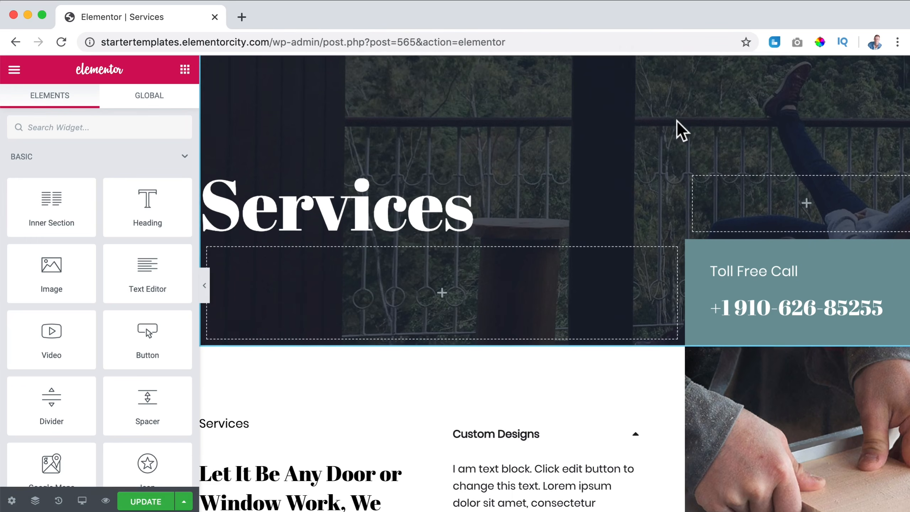
click(679, 228)
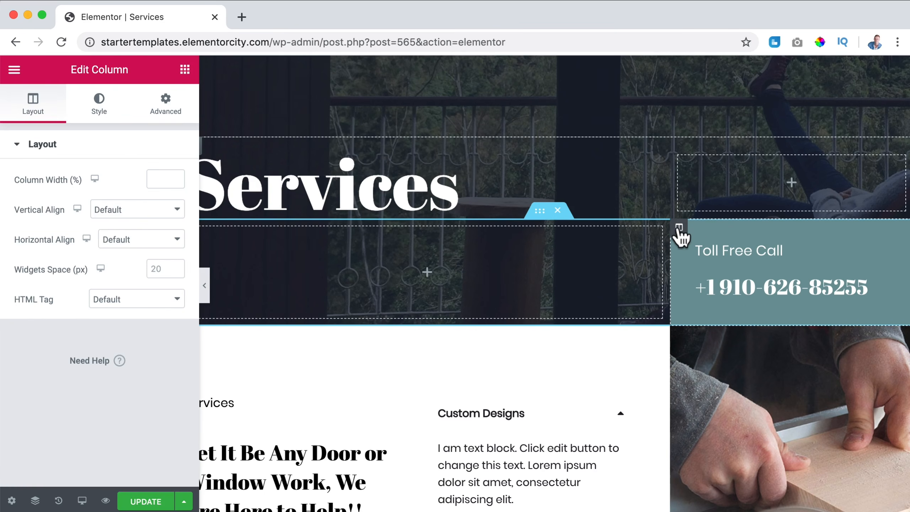
click(100, 107)
click(175, 240)
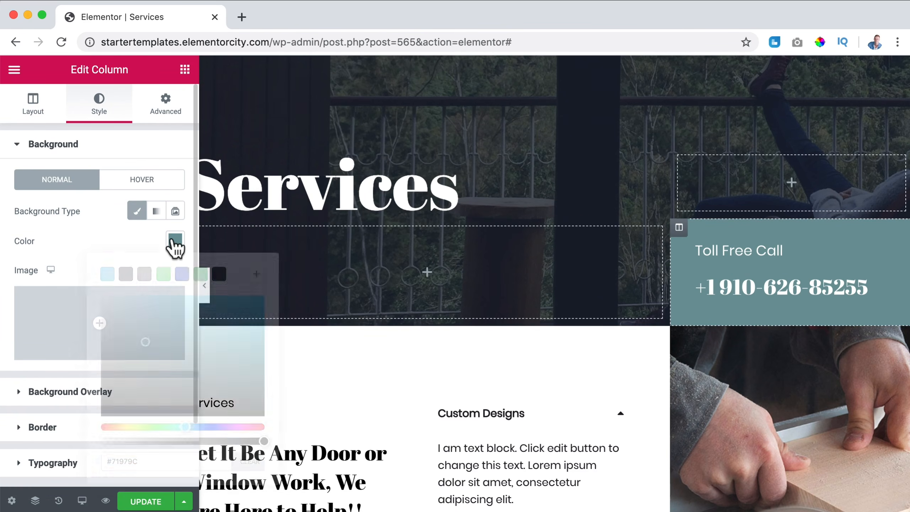
key(ctrl+v)
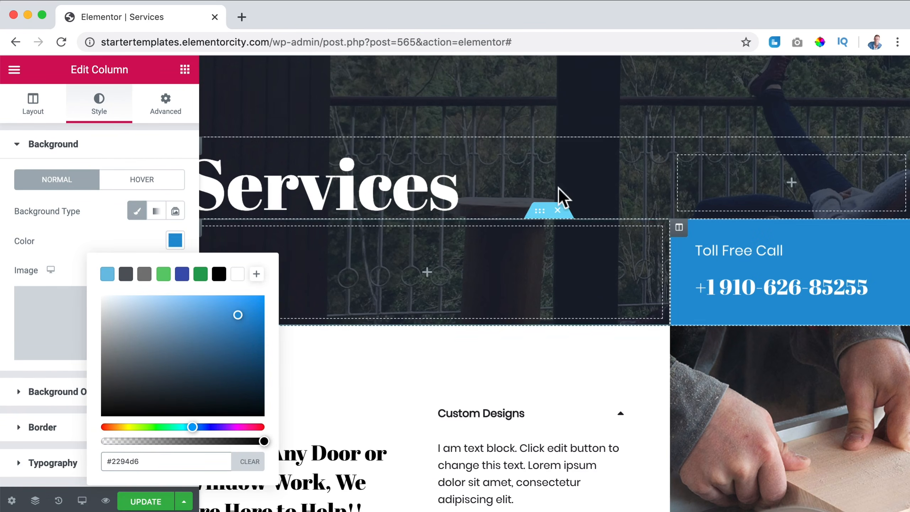
click(540, 180)
Step: Replace the background image of the "Sleep in Absolute Peace" section with the Pixabay photo of mountain peaks under a yellow sky
scroll(534, 194, down, 5)
scroll(534, 193, down, 15)
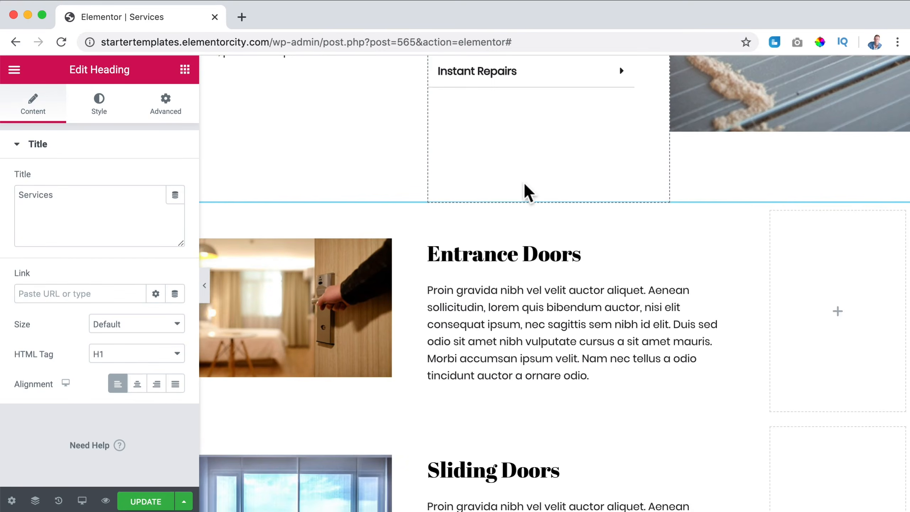
scroll(526, 186, down, 20)
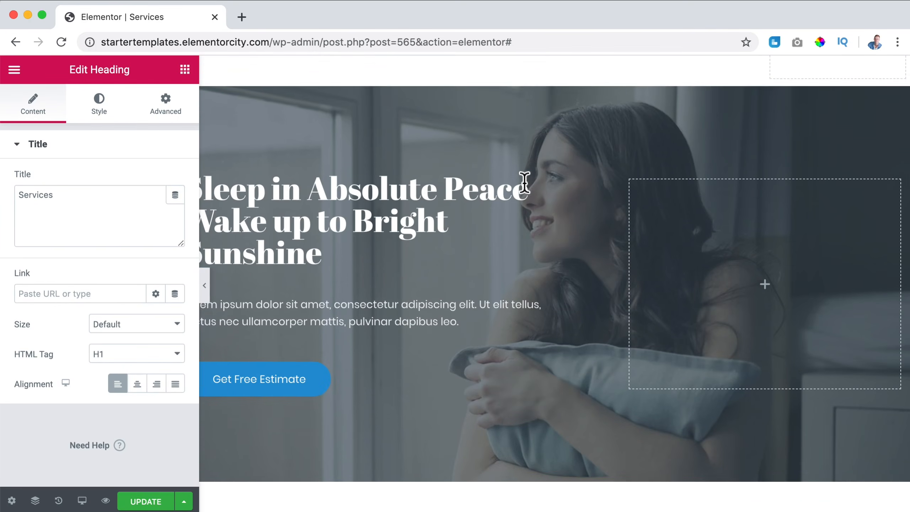
scroll(524, 184, up, 7)
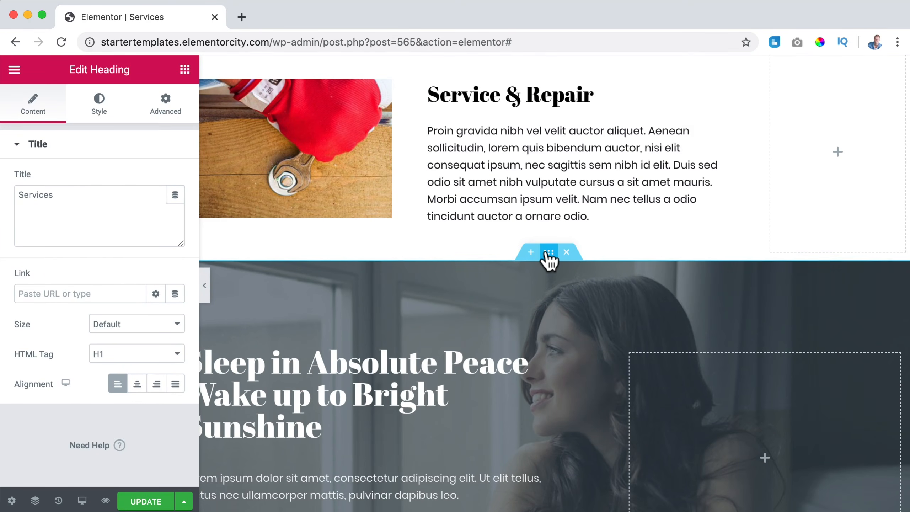
click(548, 252)
click(102, 115)
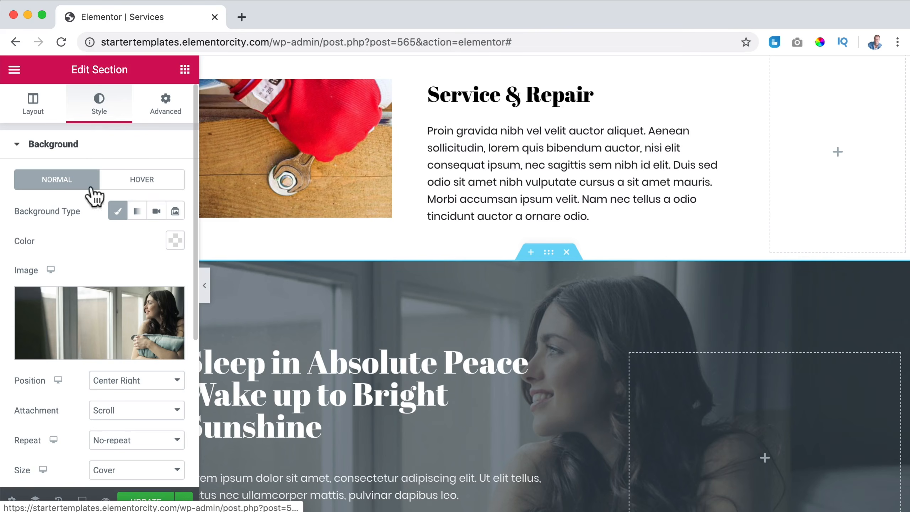
click(100, 315)
click(257, 129)
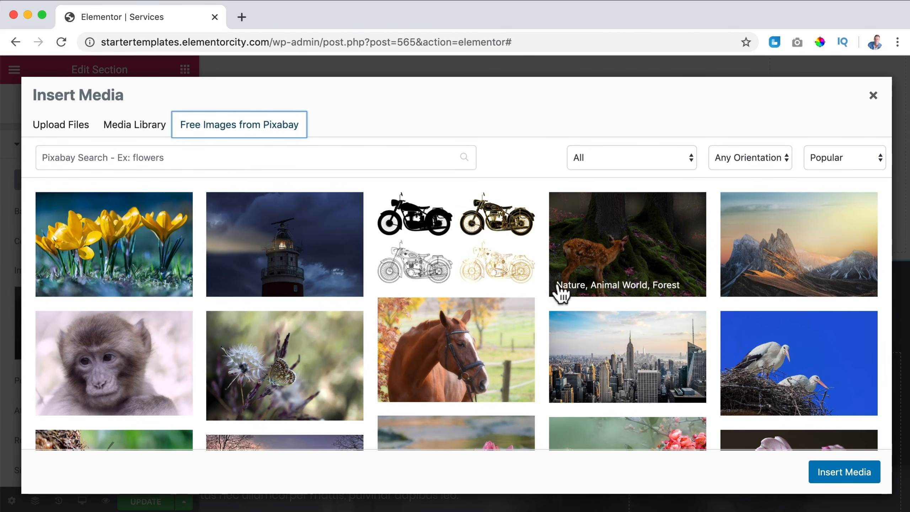
click(784, 239)
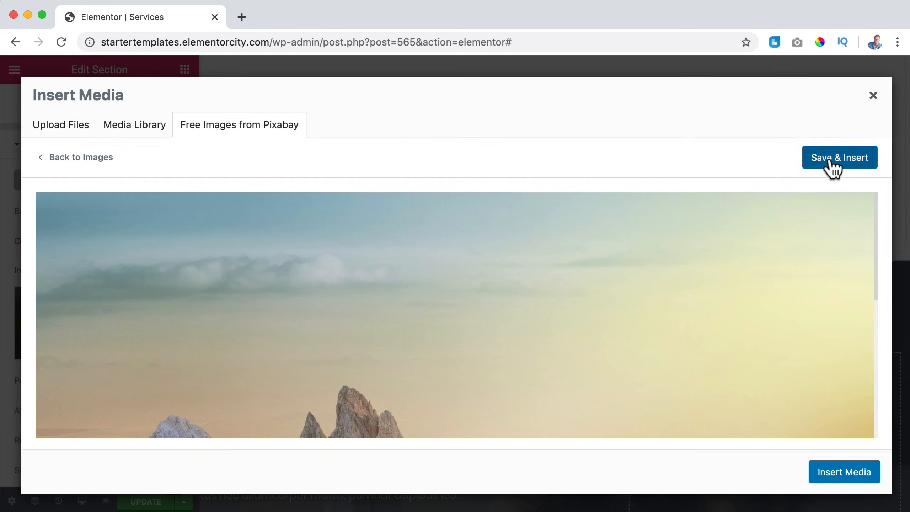
click(829, 162)
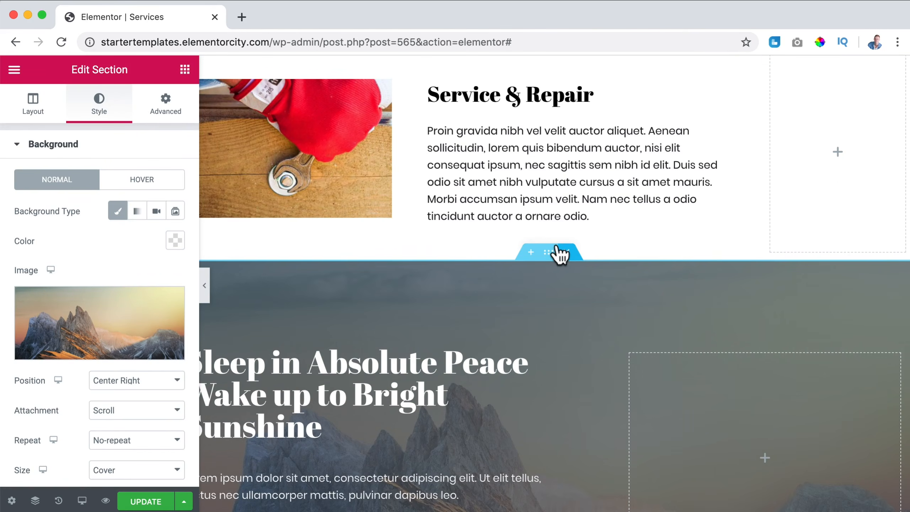
Step: Check the rest of the Services page down to the footer, update it, and open its preview
scroll(556, 249, down, 20)
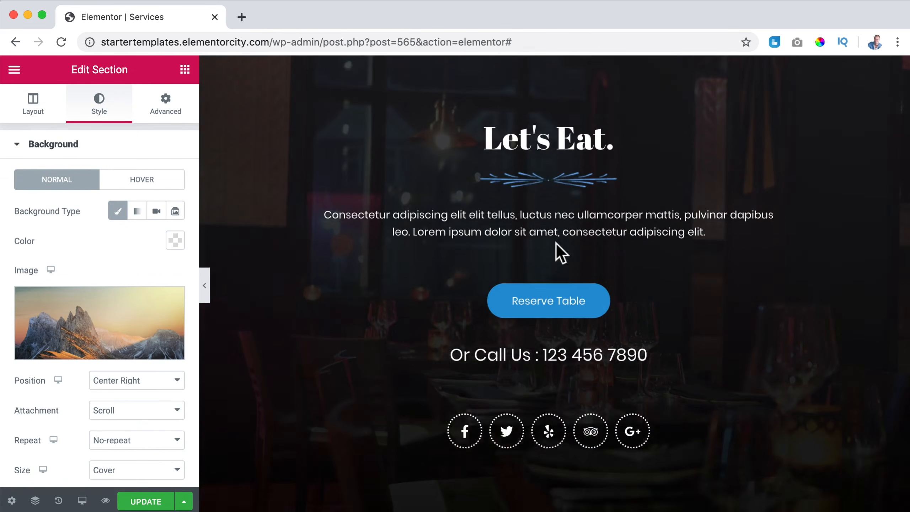
scroll(555, 244, down, 3)
scroll(556, 244, up, 20)
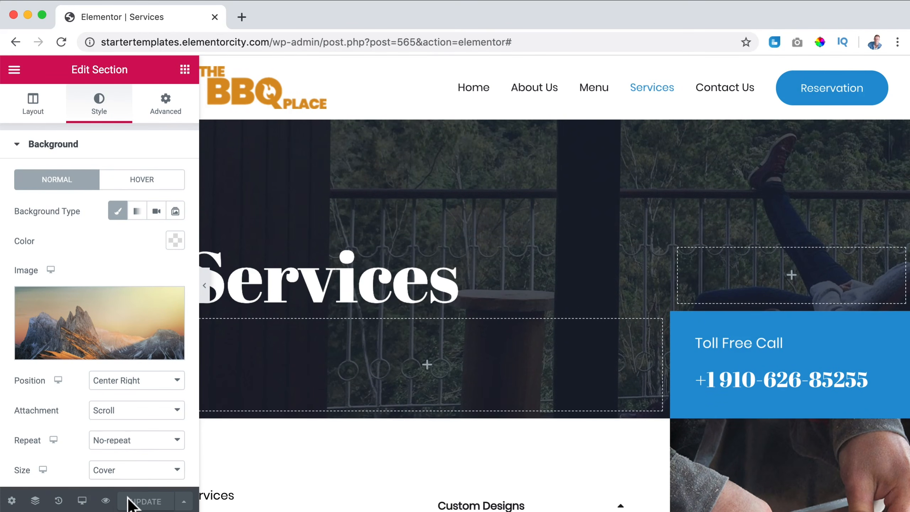
click(105, 500)
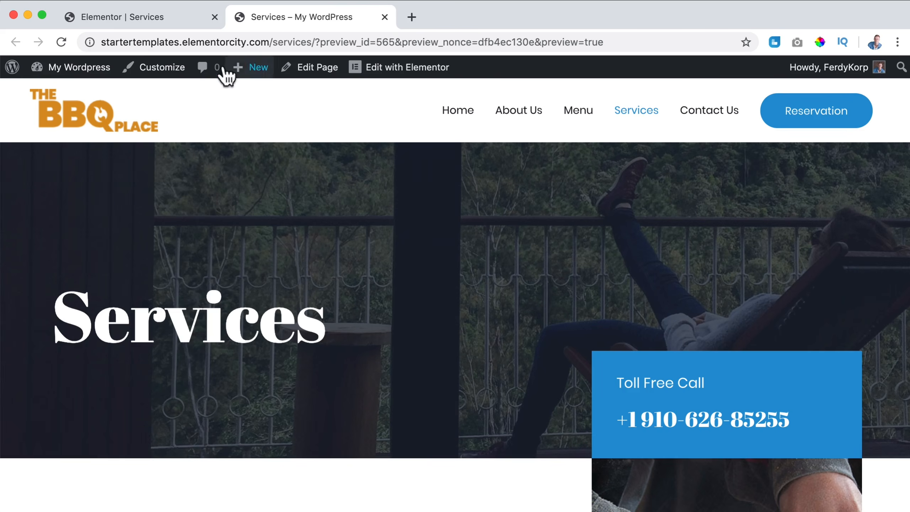
Step: Go to the WordPress dashboard, close the Elementor editor tab, and open the Starter Templates library
click(89, 70)
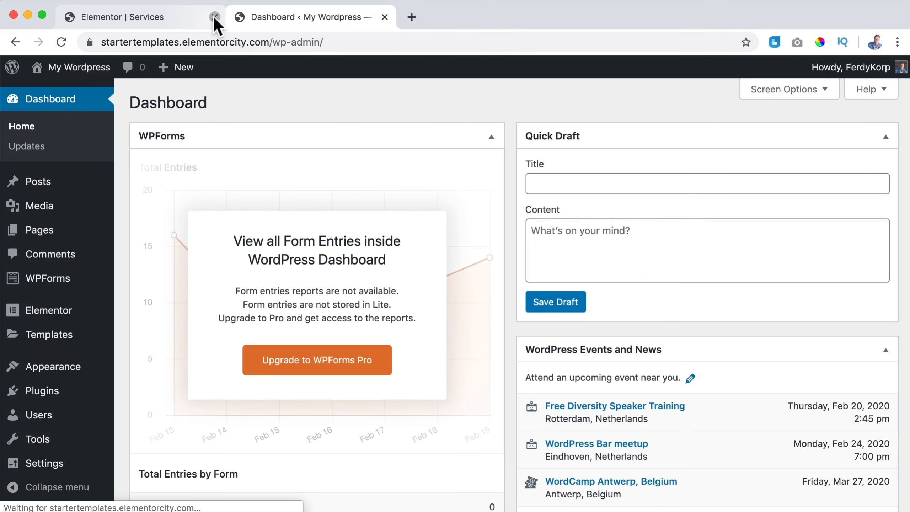
click(215, 17)
mouse_move(49, 367)
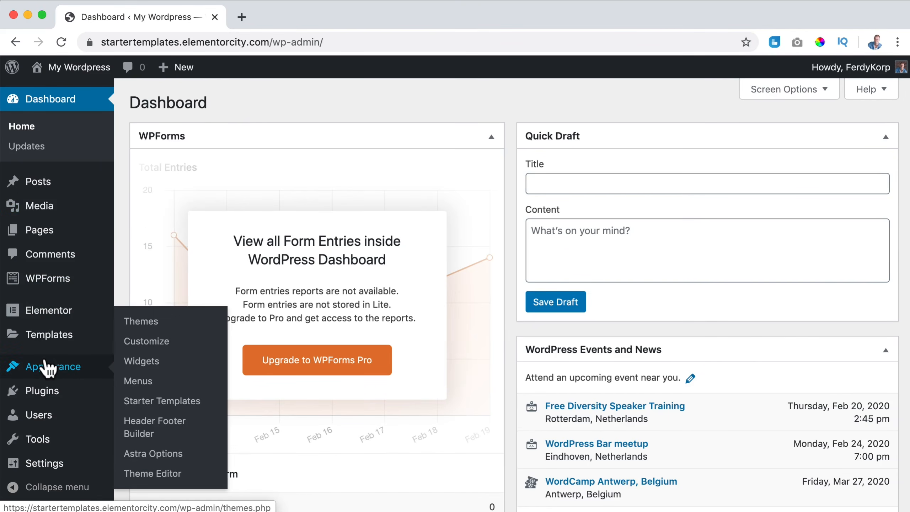
click(163, 404)
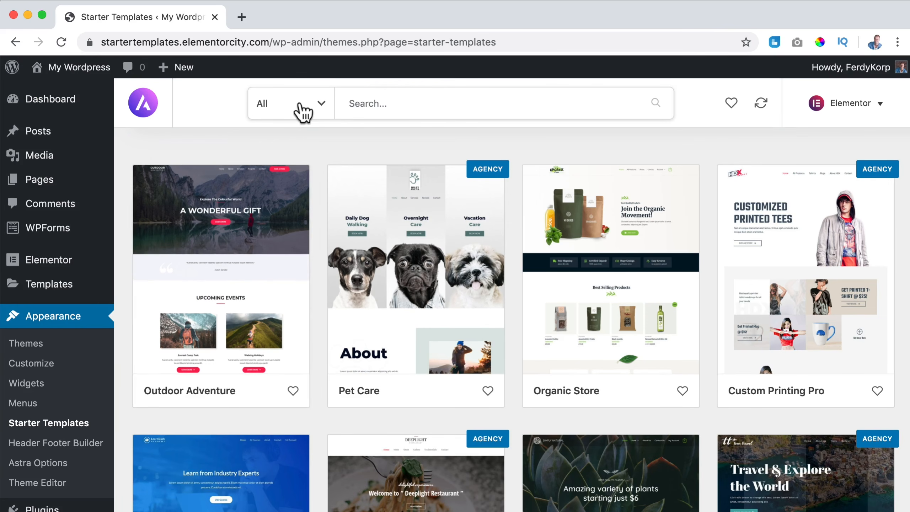
Step: Filter the starter templates to Free and eCommerce and open the Simply Natural template
click(303, 113)
click(265, 269)
click(278, 104)
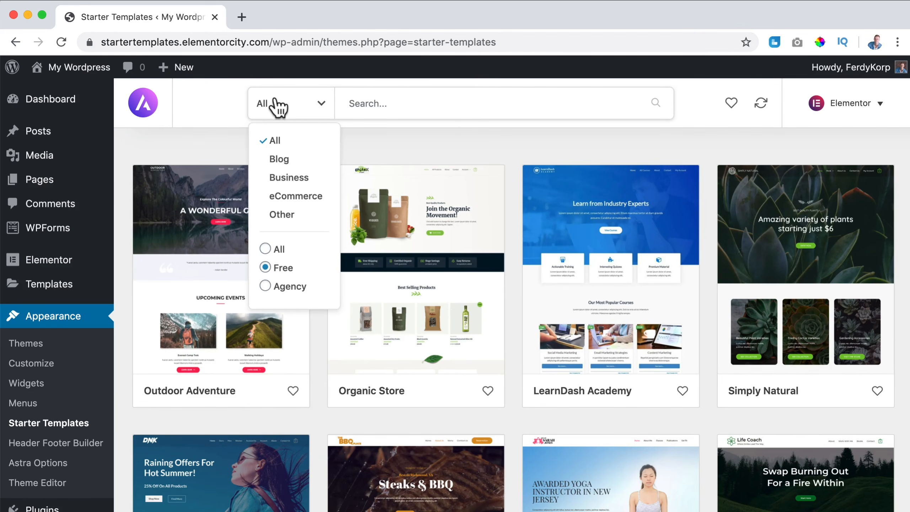
click(285, 197)
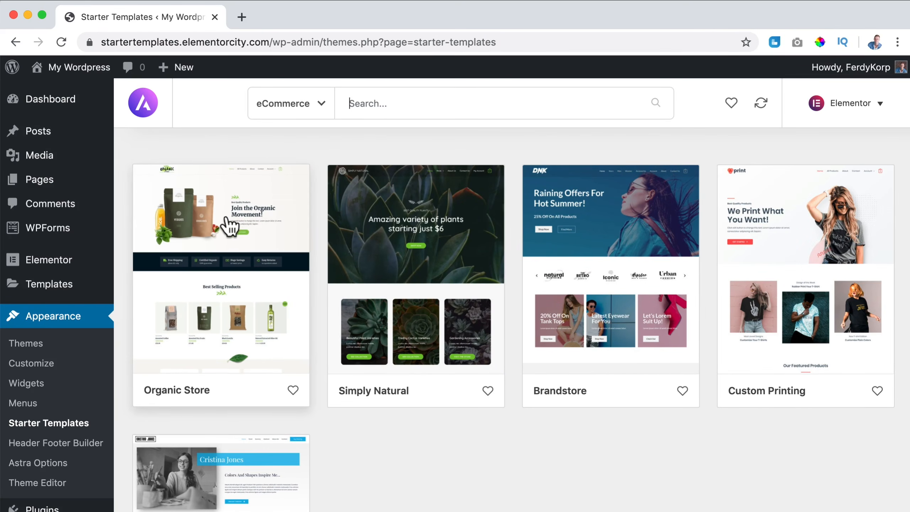
click(386, 231)
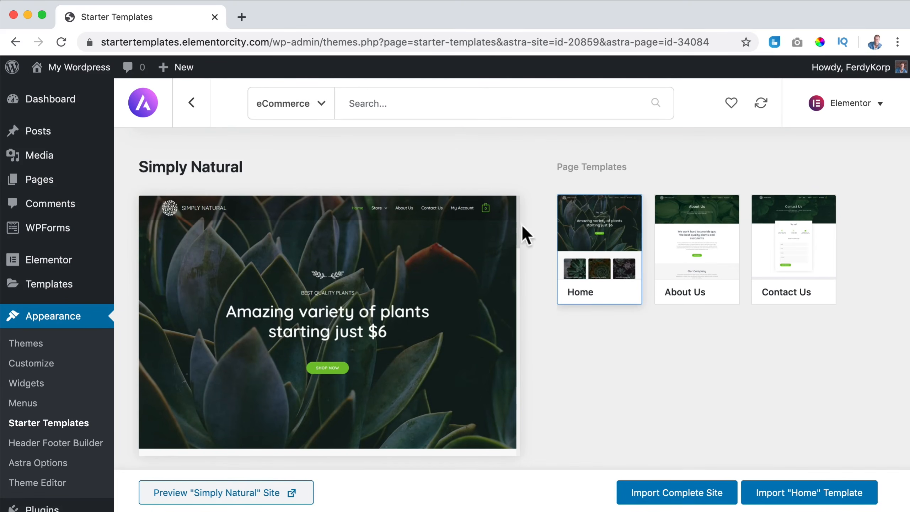
Step: Import the complete Simply Natural site with Delete Previously Imported Site enabled
click(664, 493)
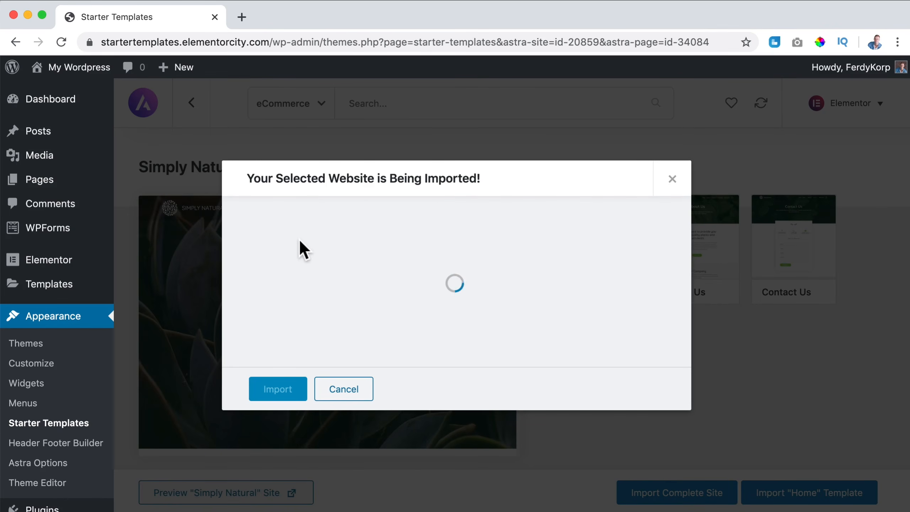
click(253, 227)
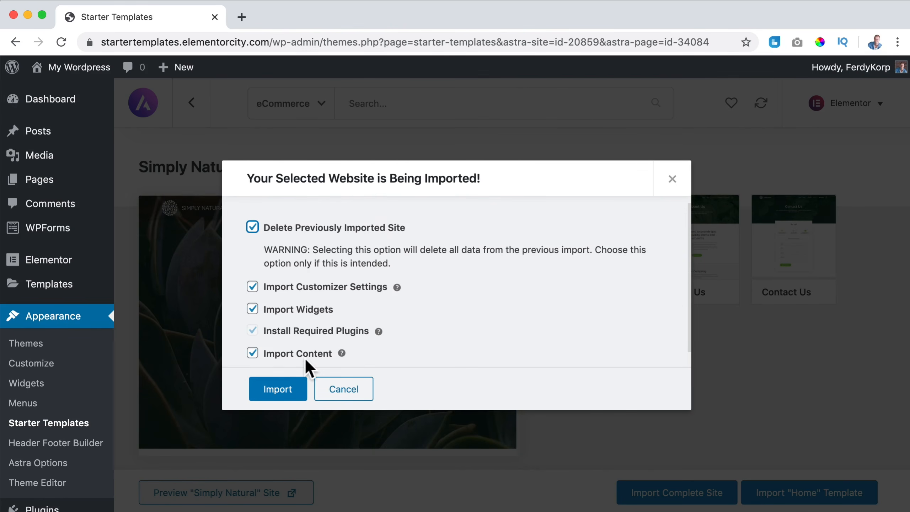
mouse_move(37, 221)
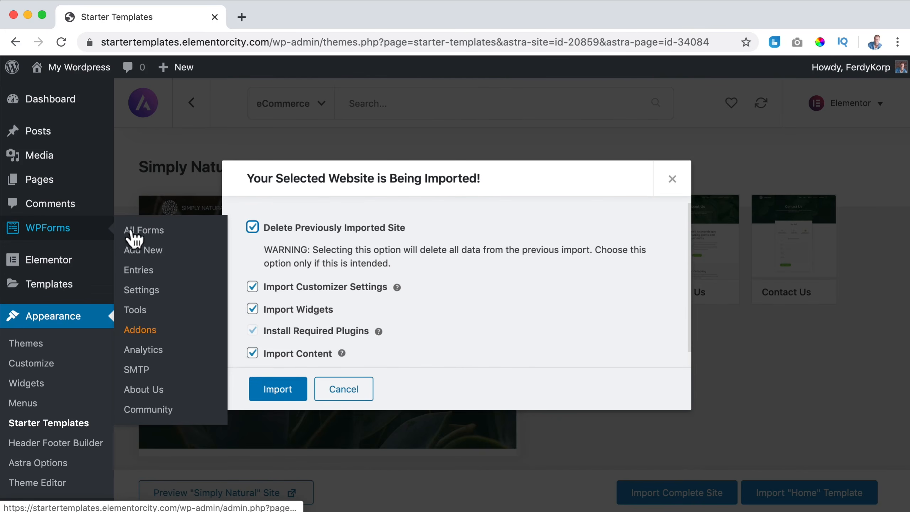
click(281, 390)
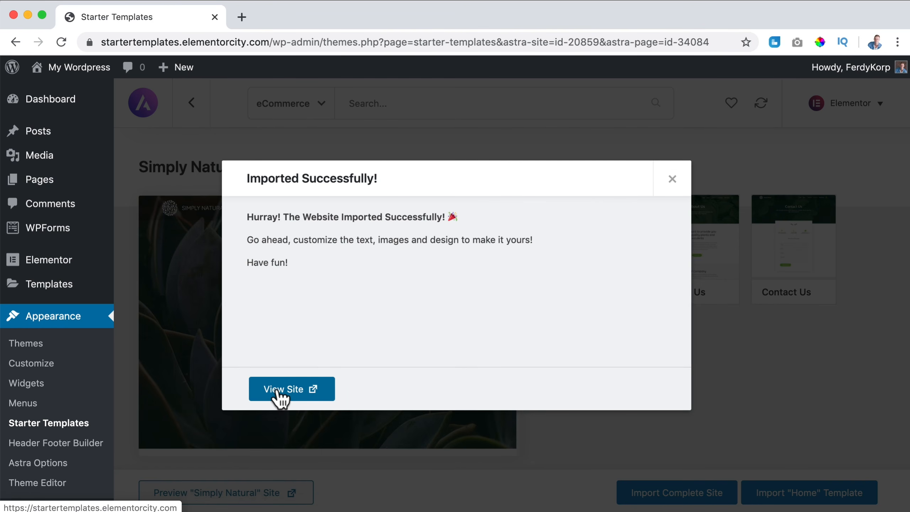
Step: View the imported site, look through the home page, and open the Cleistocactus product page
click(281, 390)
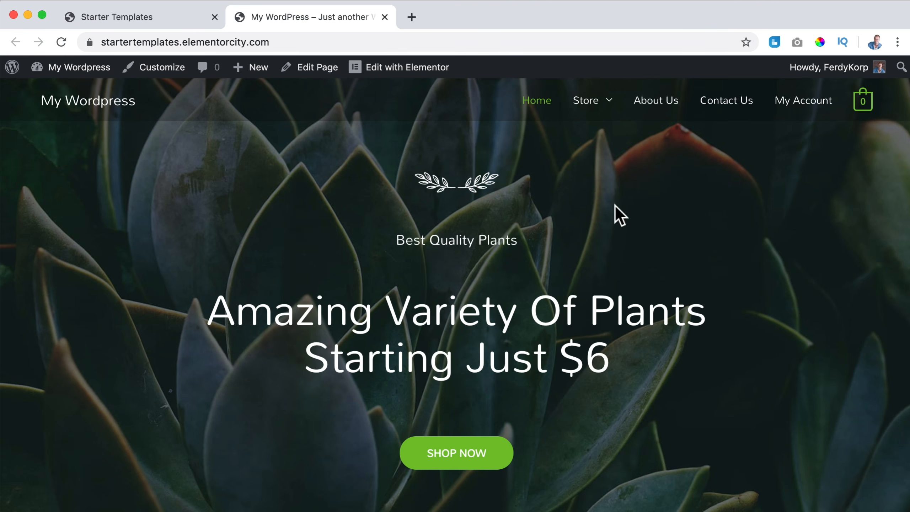
scroll(615, 208, down, 10)
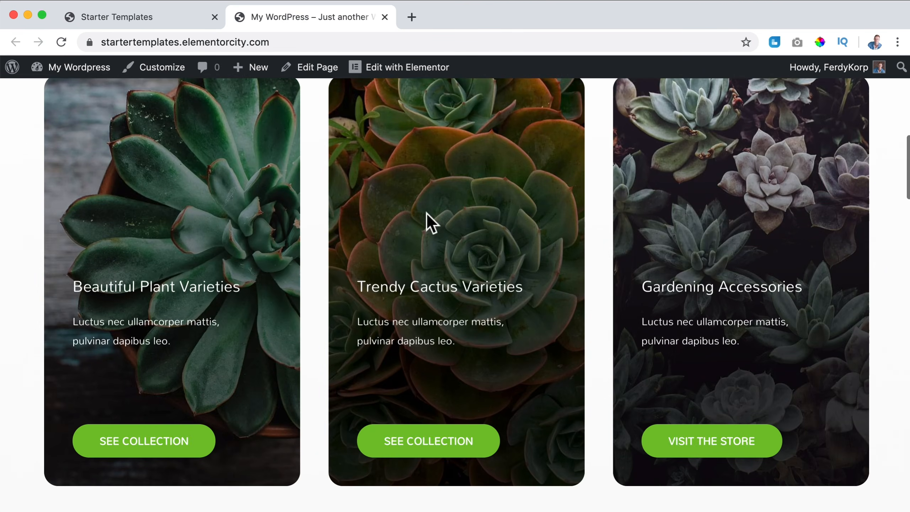
scroll(427, 213, down, 15)
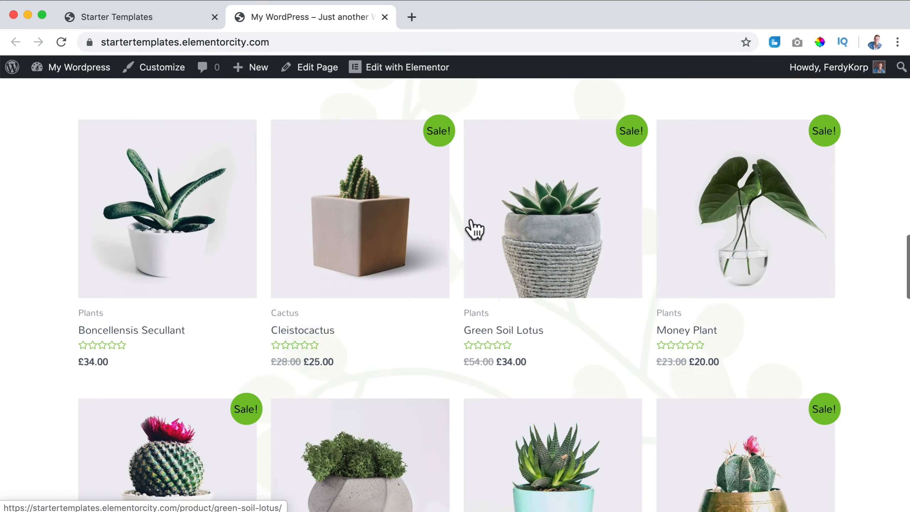
click(368, 196)
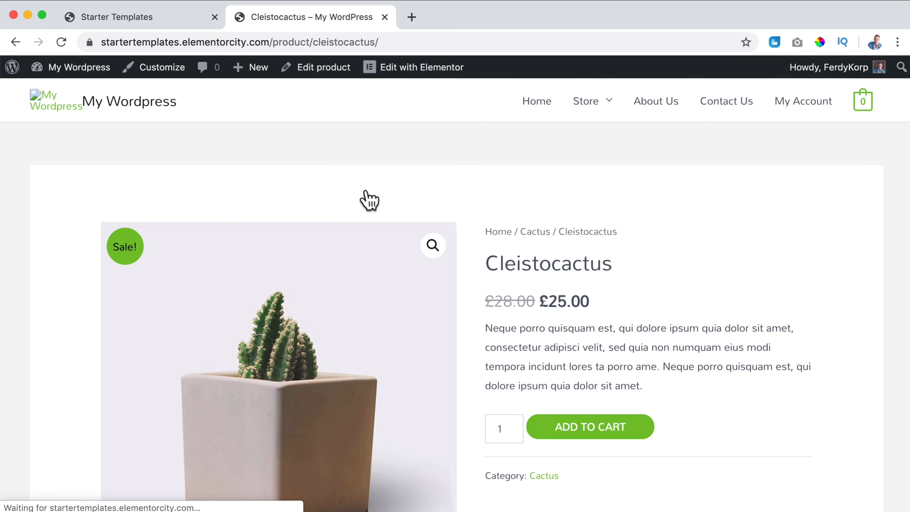
Step: Look through the Cleistocactus product page, including its description and related products
scroll(459, 197, down, 12)
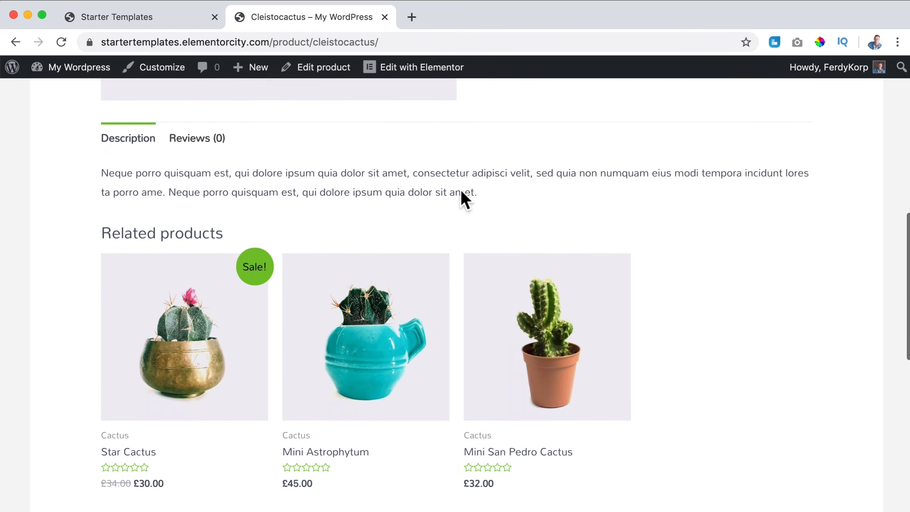
scroll(461, 192, down, 5)
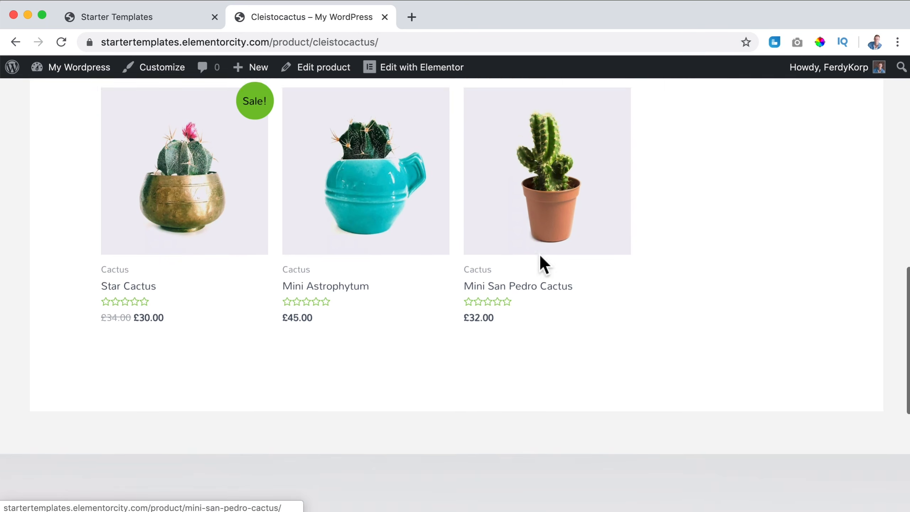
scroll(543, 265, up, 15)
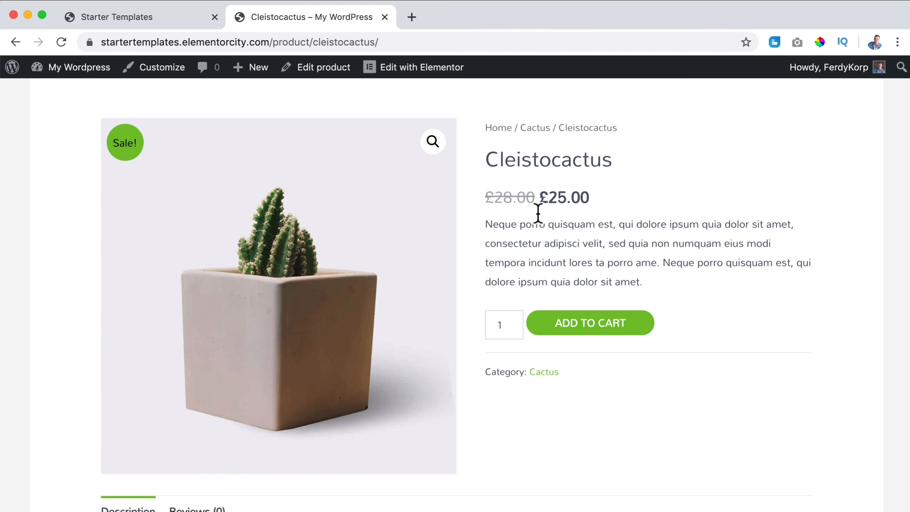
Step: Search YouTube in a new tab for the creator's WooCommerce tutorial, and close the tab after viewing the results
click(412, 18)
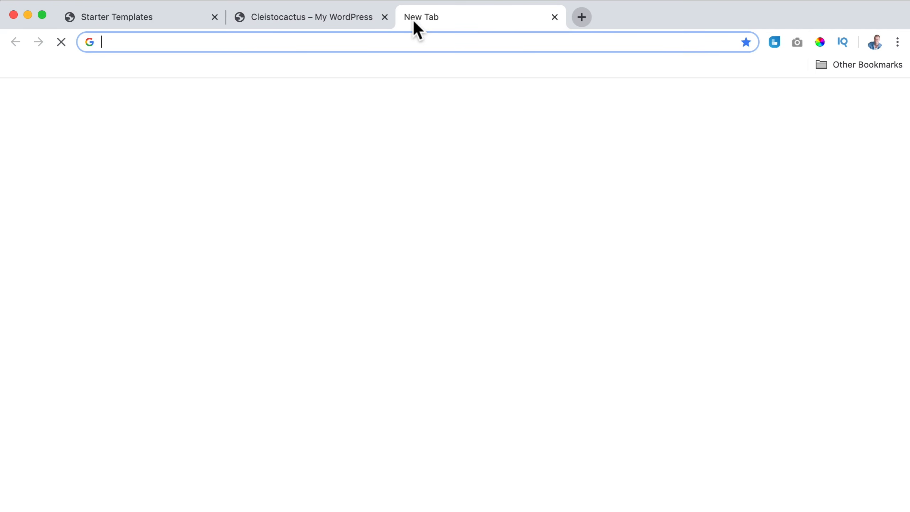
text(youtube.com)
key(Return)
click(342, 76)
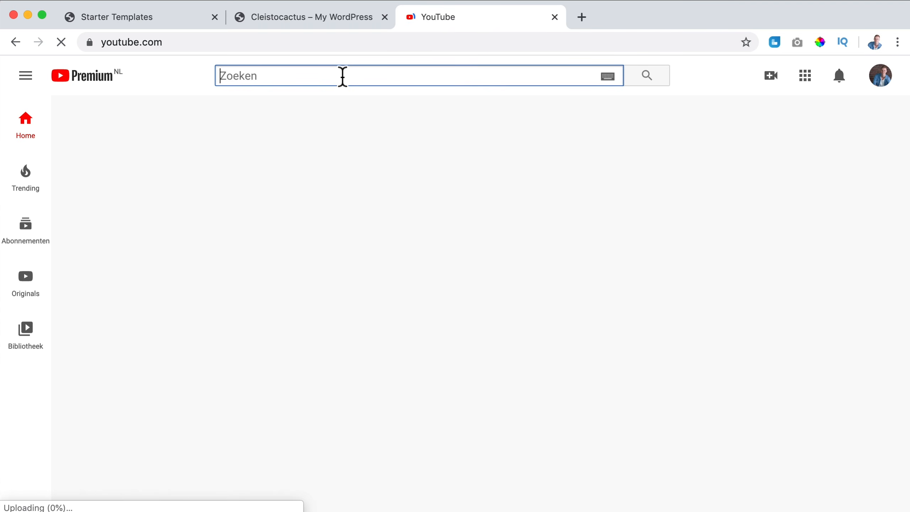
text(woocommerc)
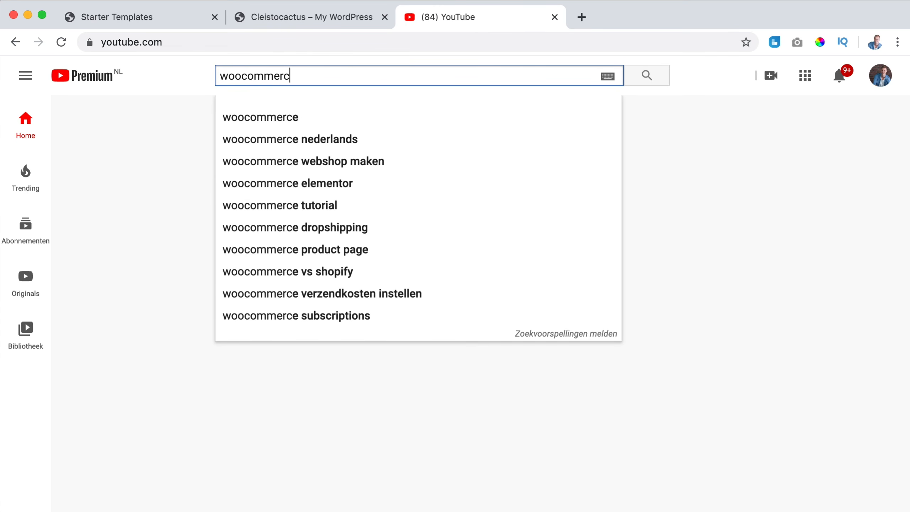
text(e tutorial ferdy)
key(Return)
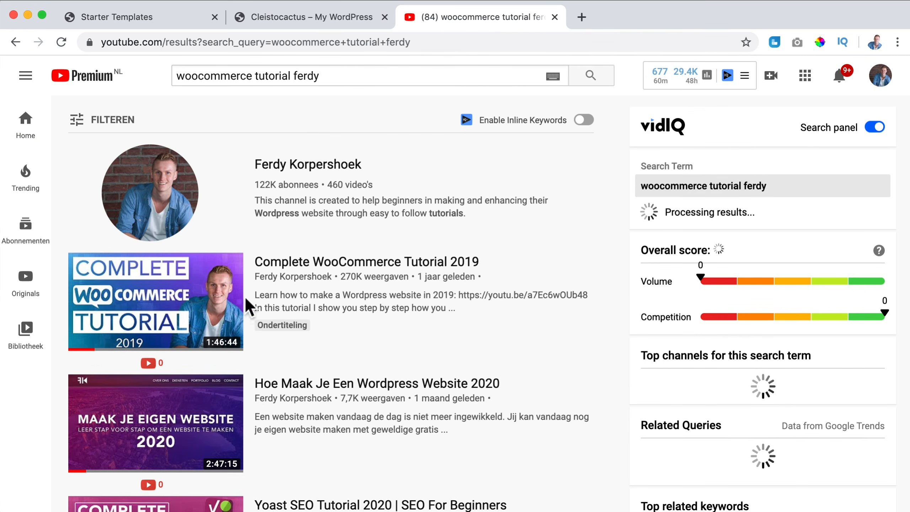
click(555, 17)
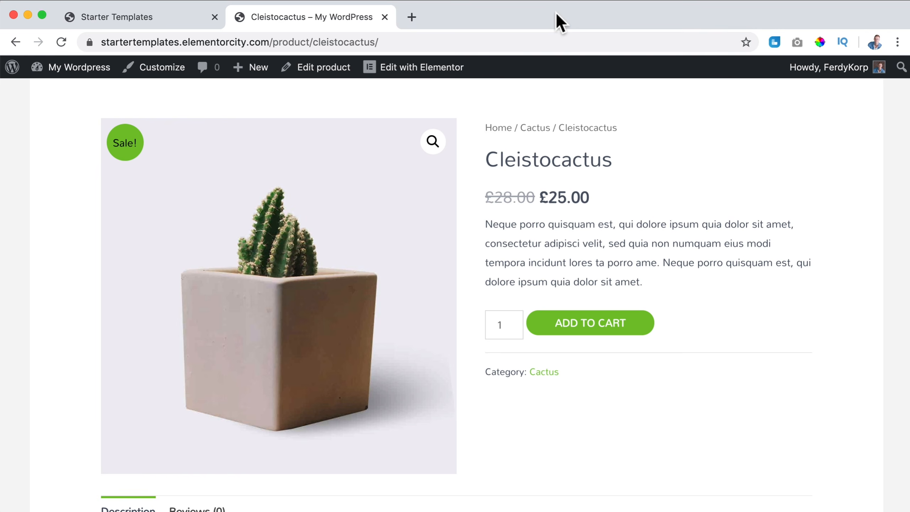
scroll(570, 226, up, 3)
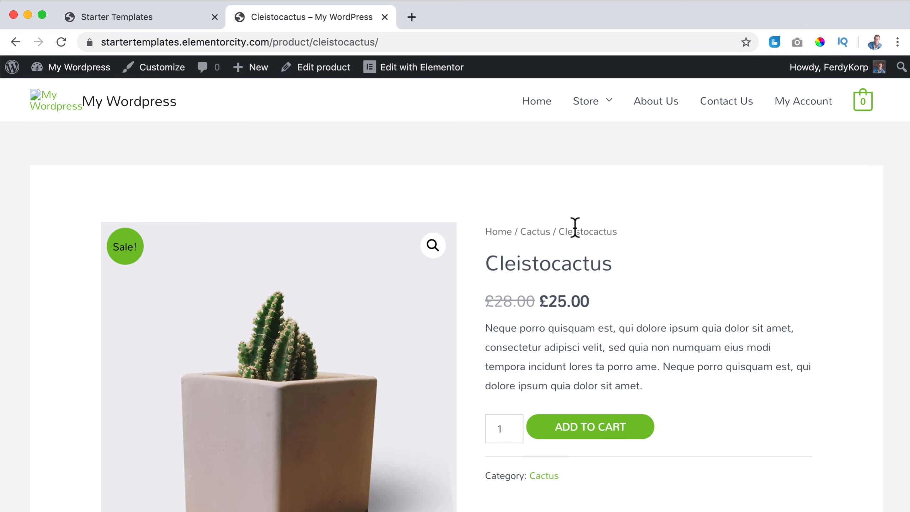
scroll(575, 226, down, 3)
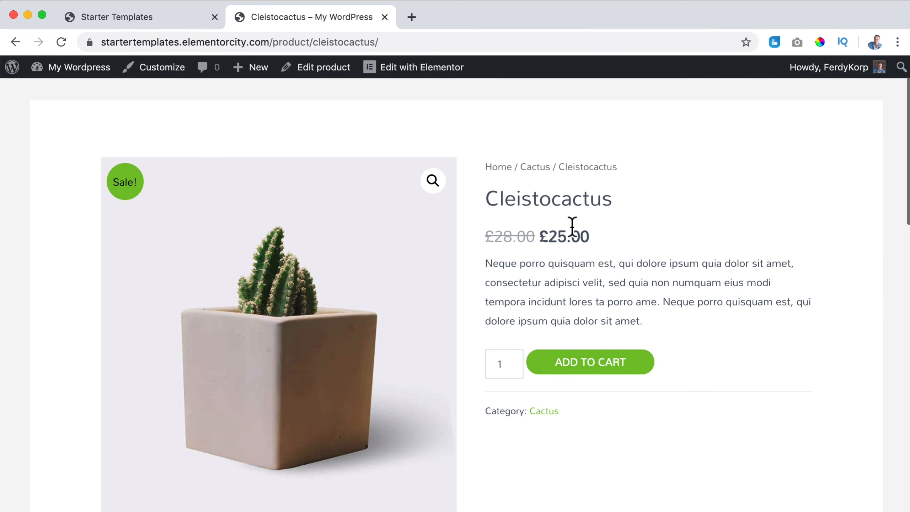
scroll(572, 228, up, 4)
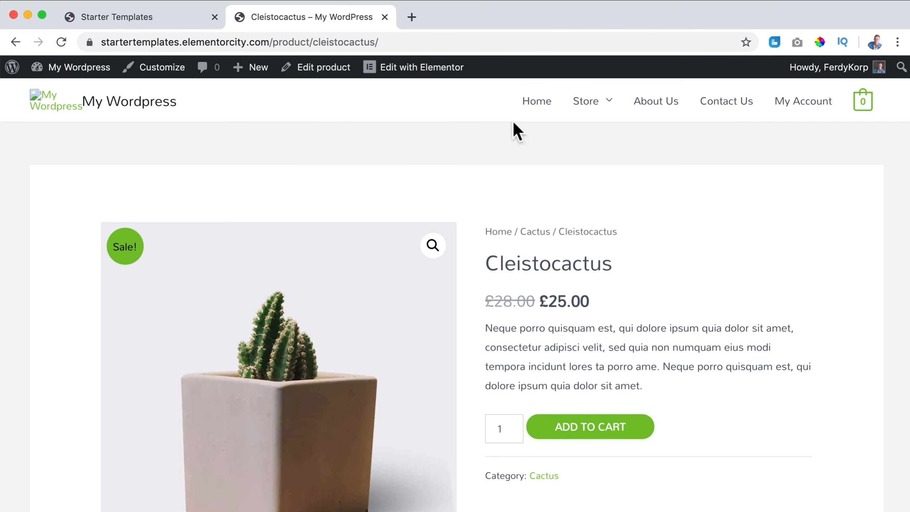
Step: Open the Astra pricing page at ferdykorp.com/astra in a new tab
click(411, 18)
text(ferdykorp.)
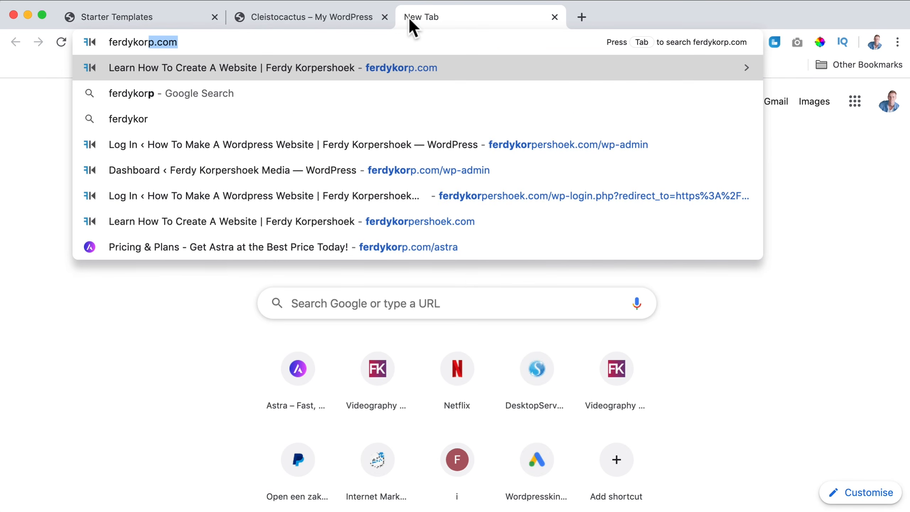
text(com/astra)
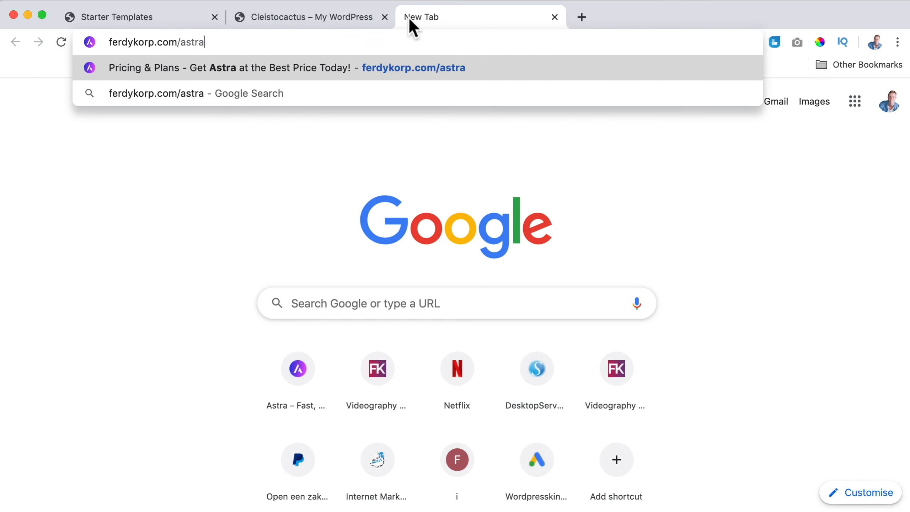
key(Return)
Step: Compare the features of the Astra pricing plans, check the Agency Starter Templates explanation, and close the pricing page
scroll(475, 173, down, 10)
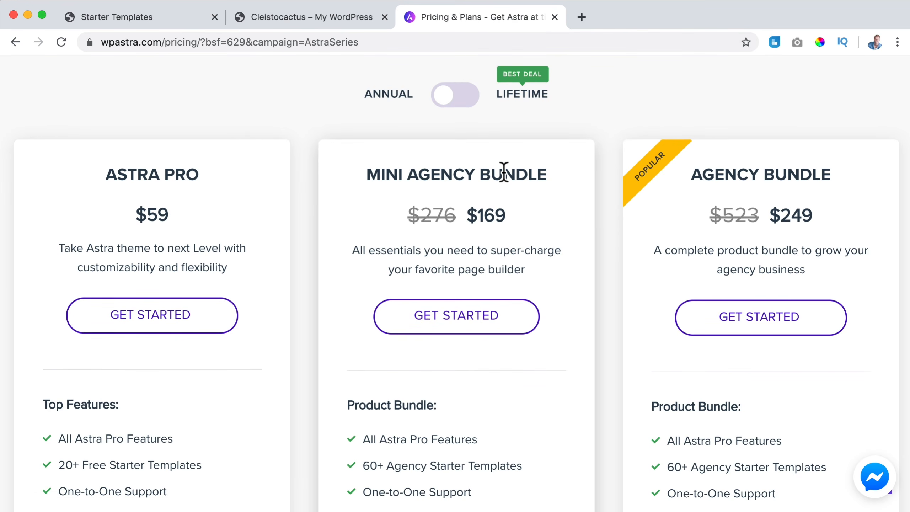
scroll(537, 173, down, 3)
scroll(770, 162, down, 3)
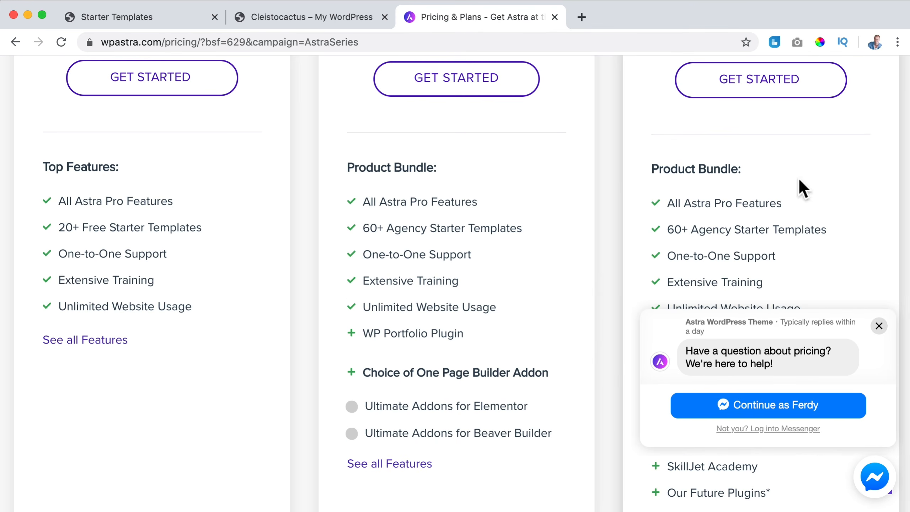
scroll(457, 173, down, 3)
mouse_move(391, 172)
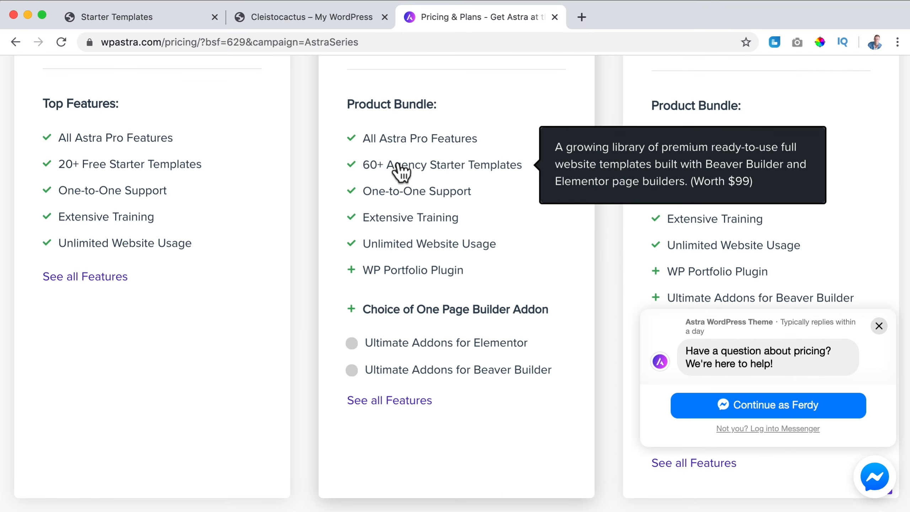
scroll(482, 173, up, 1)
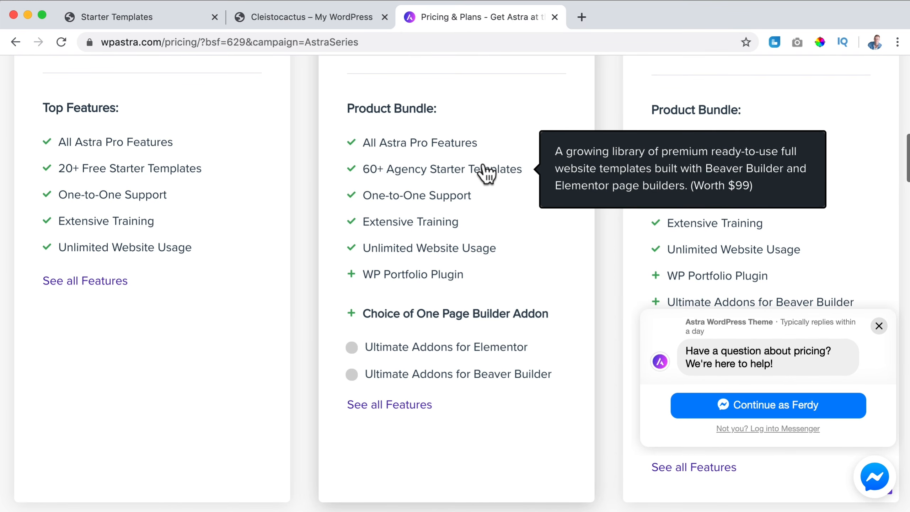
click(554, 17)
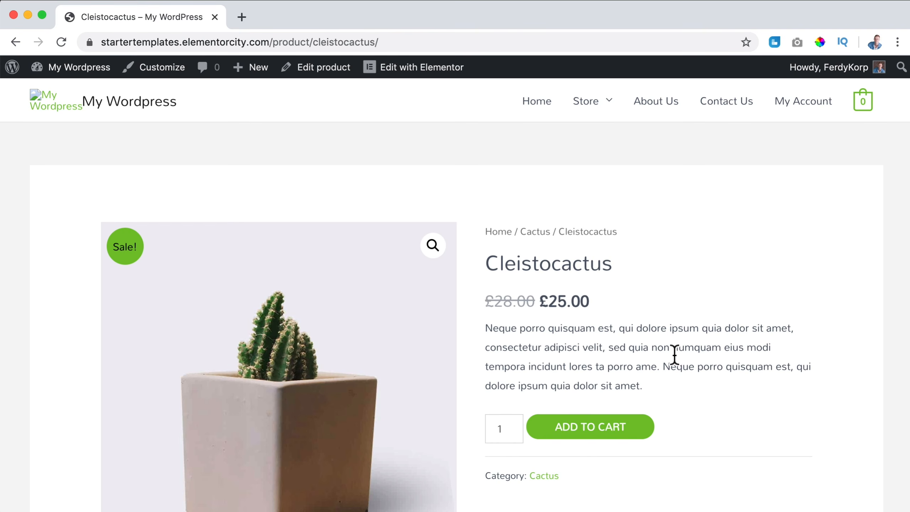
Step: Go to the WordPress dashboard and open the Starter Templates library
click(64, 72)
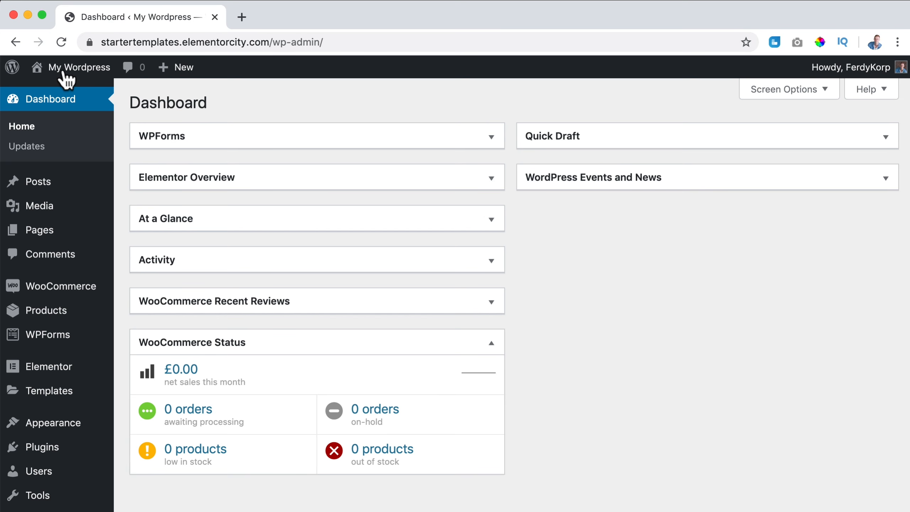
mouse_move(63, 429)
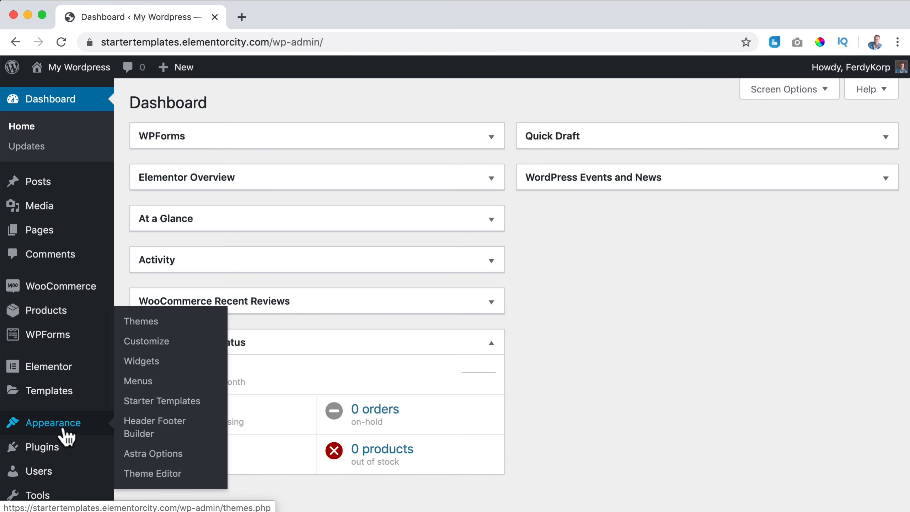
click(158, 402)
Step: Filter the starter templates to Agency and eCommerce and open the Brandstore Pro template
click(318, 108)
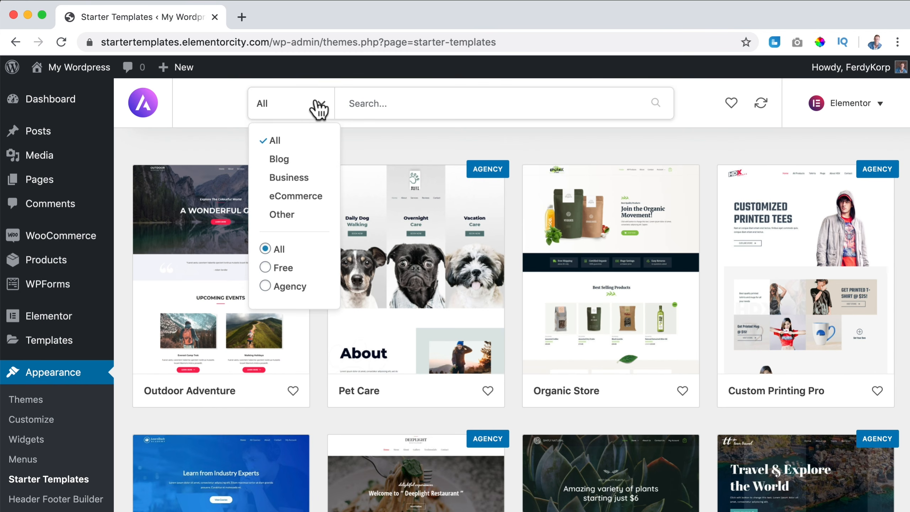
click(266, 286)
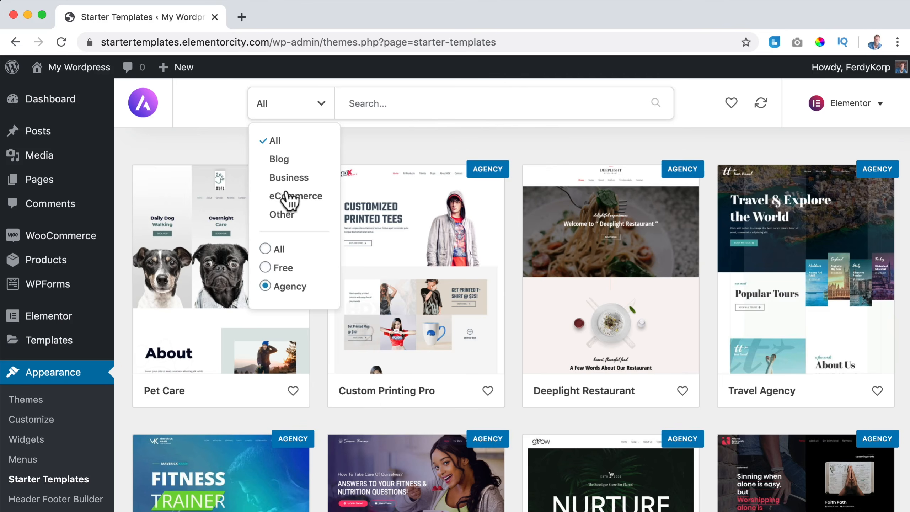
click(291, 196)
scroll(323, 194, down, 4)
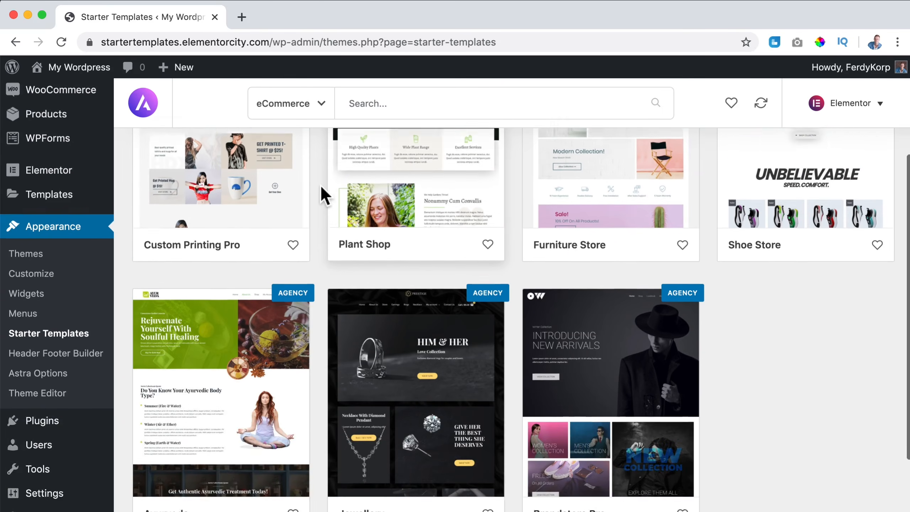
scroll(324, 195, down, 2)
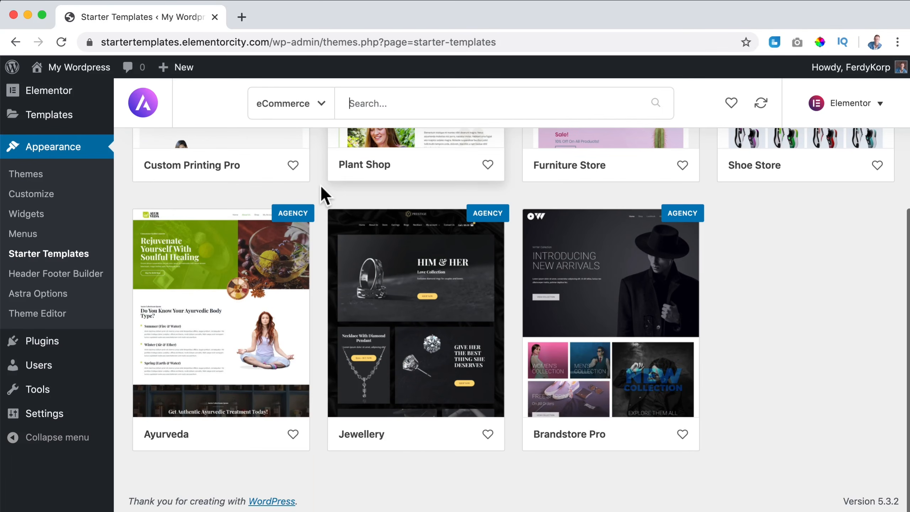
click(610, 275)
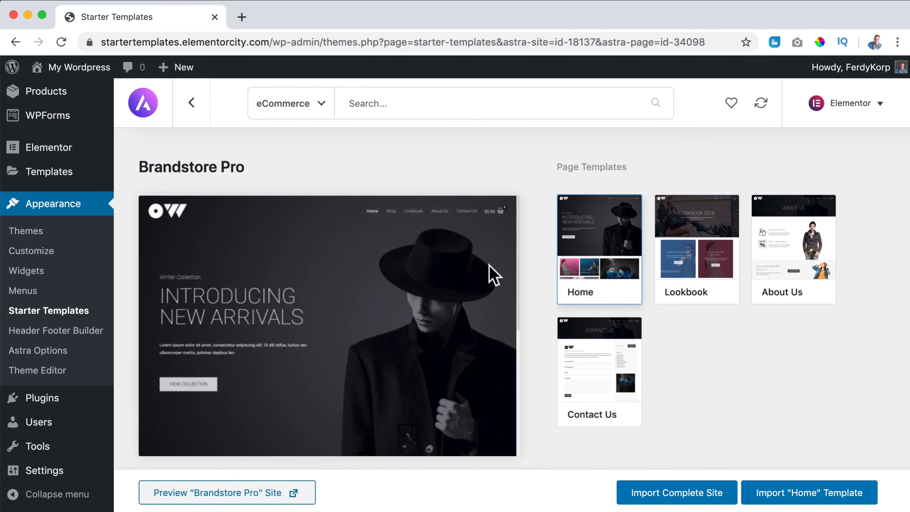
Step: Look over the Brandstore Pro home page and page templates, and open the complete-site import dialog
scroll(488, 274, down, 5)
click(676, 247)
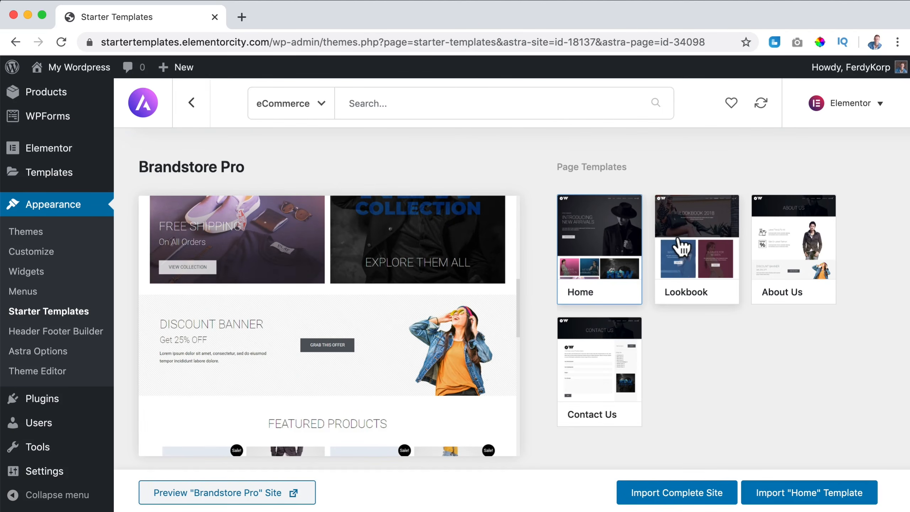
click(576, 250)
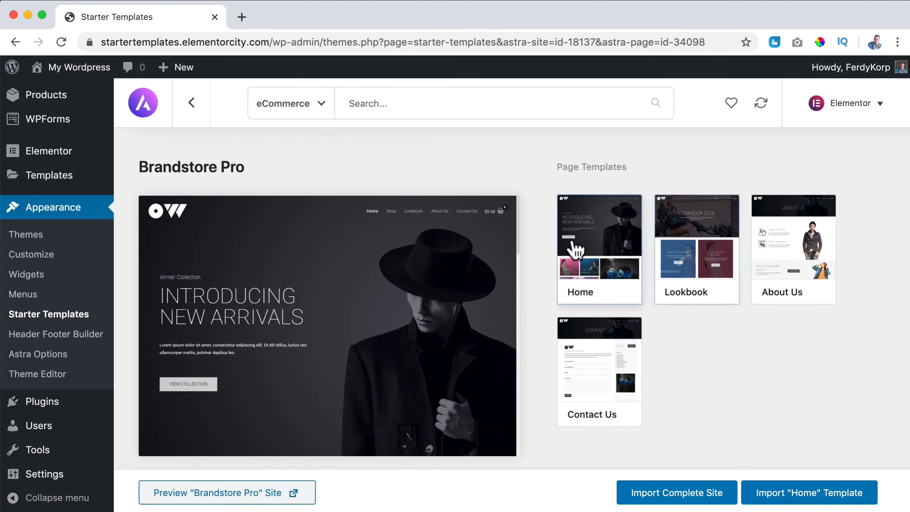
click(681, 494)
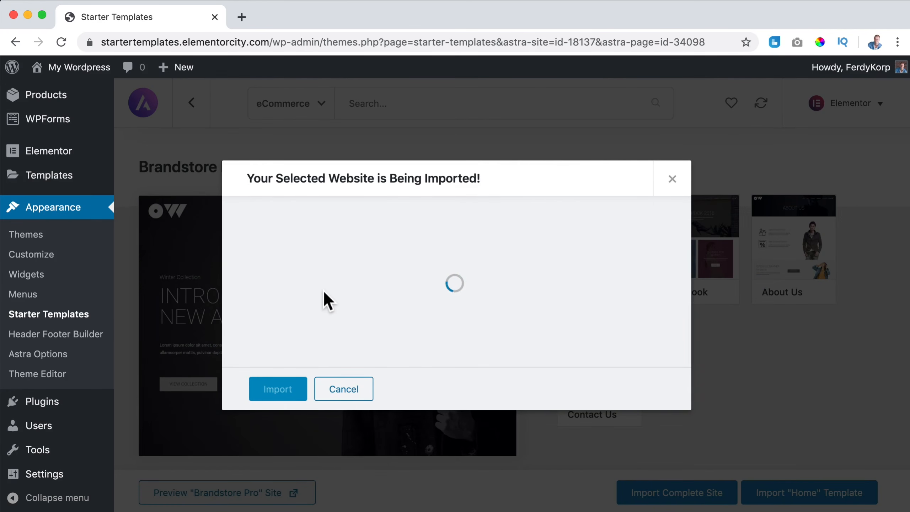
click(253, 226)
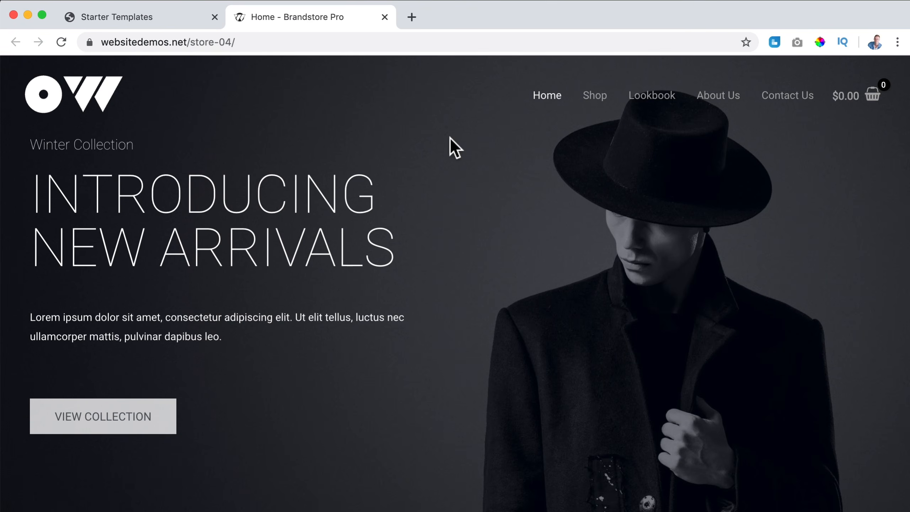
Step: Look through the Brandstore Pro demo home page and examine the Dark Brown Jeans product page
scroll(450, 136, down, 5)
scroll(449, 137, down, 6)
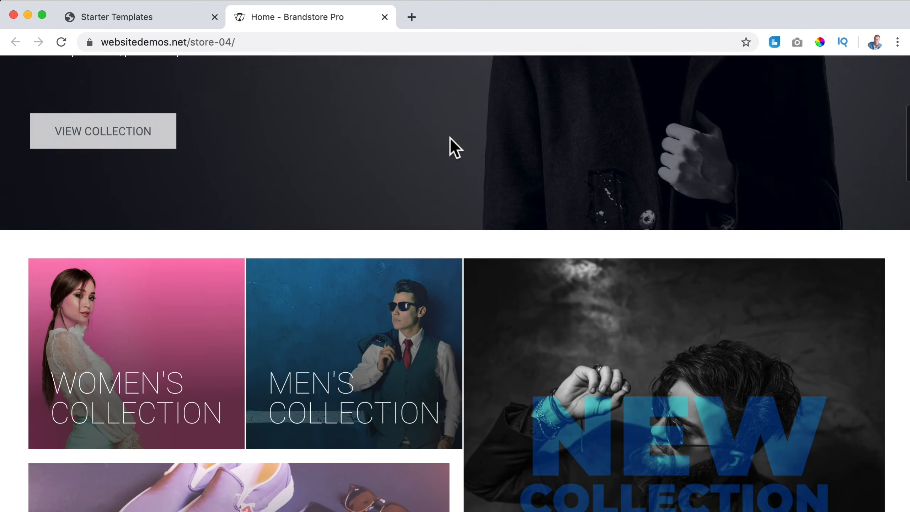
scroll(645, 281, down, 20)
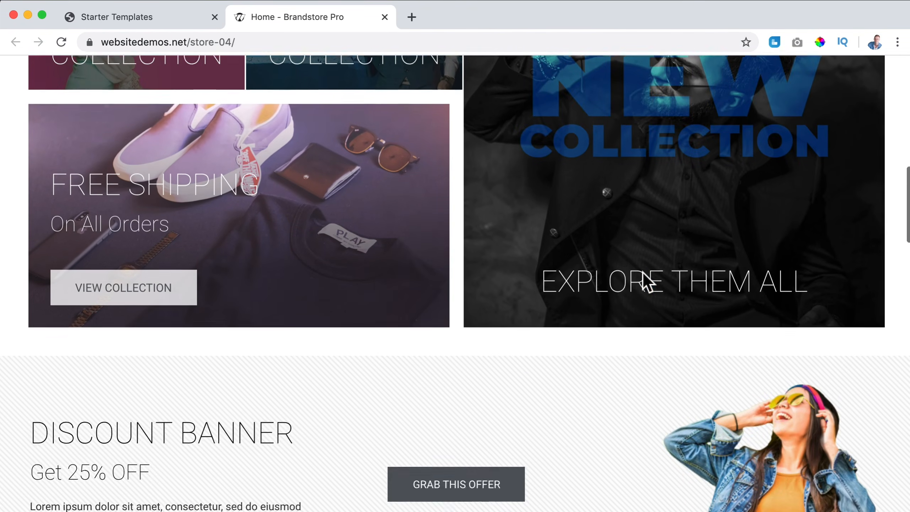
scroll(496, 250, down, 5)
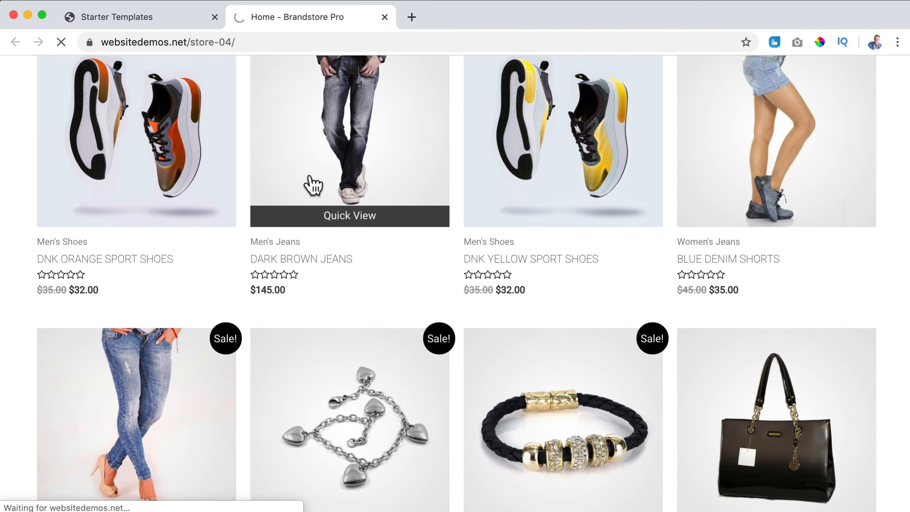
scroll(447, 209, down, 9)
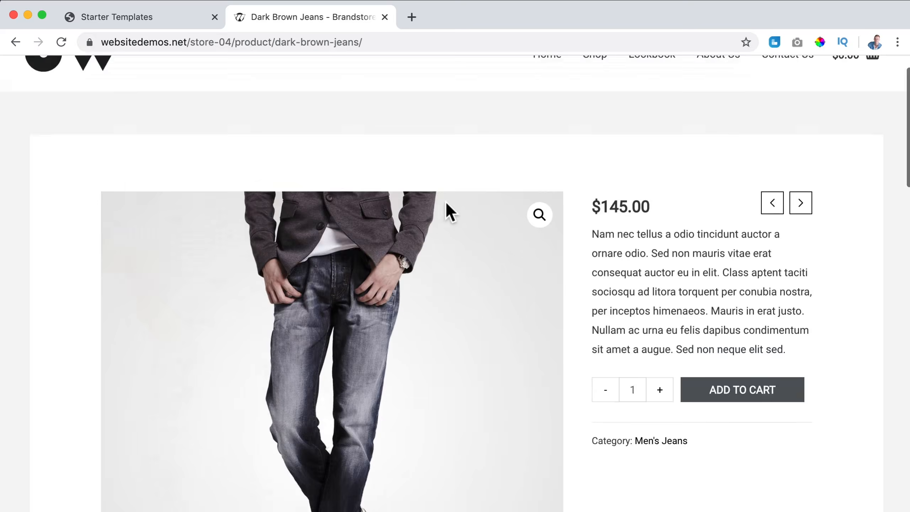
scroll(447, 212, down, 11)
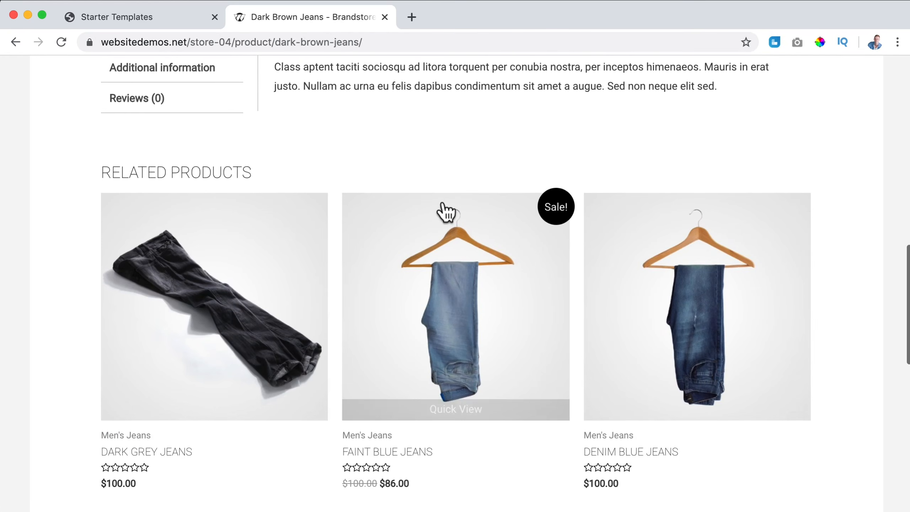
Step: Open the demo's Lookbook page and look through it down to the footer
scroll(447, 211, up, 20)
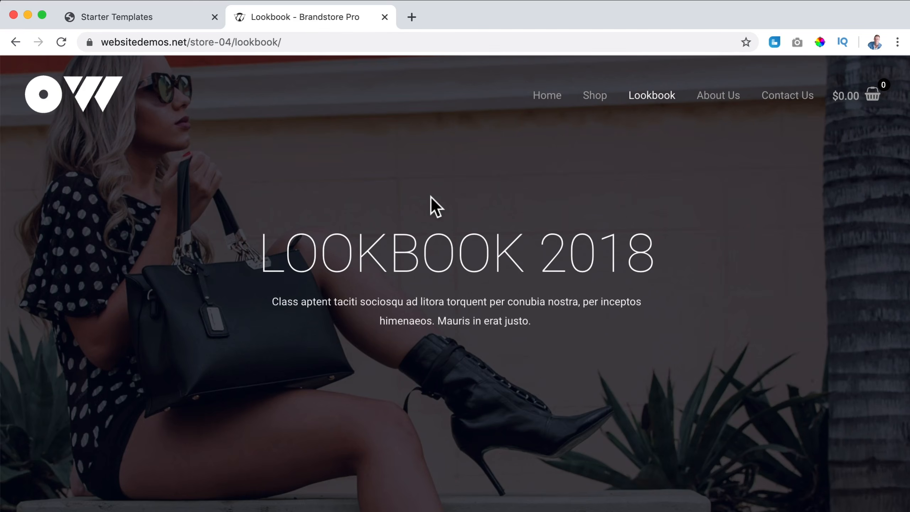
scroll(431, 197, down, 2)
scroll(430, 197, down, 20)
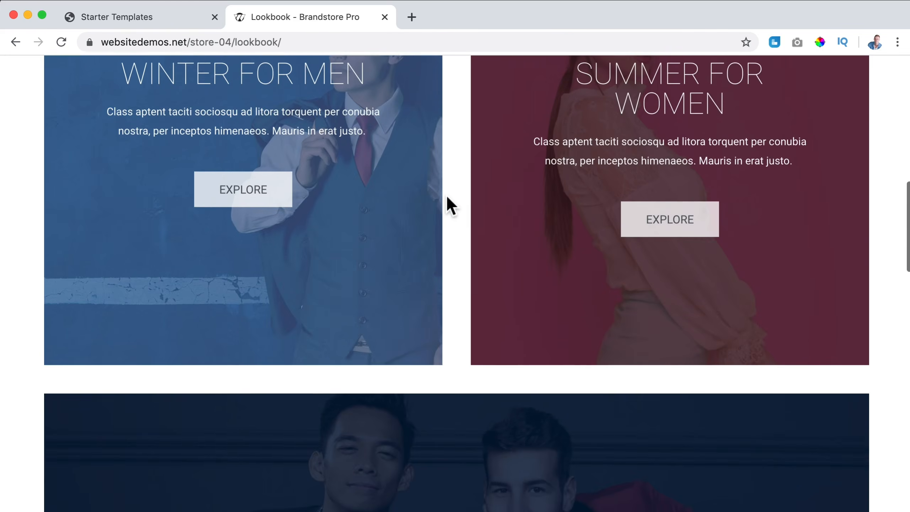
scroll(445, 196, down, 20)
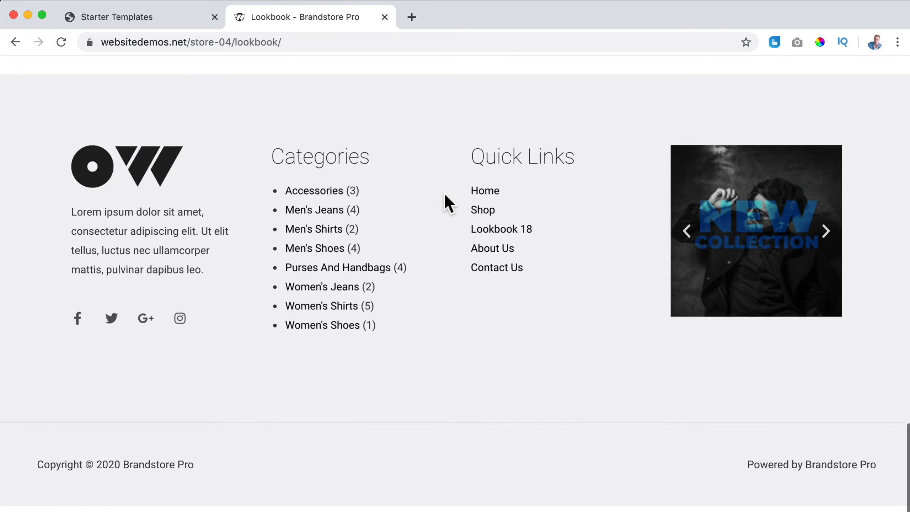
key(Home)
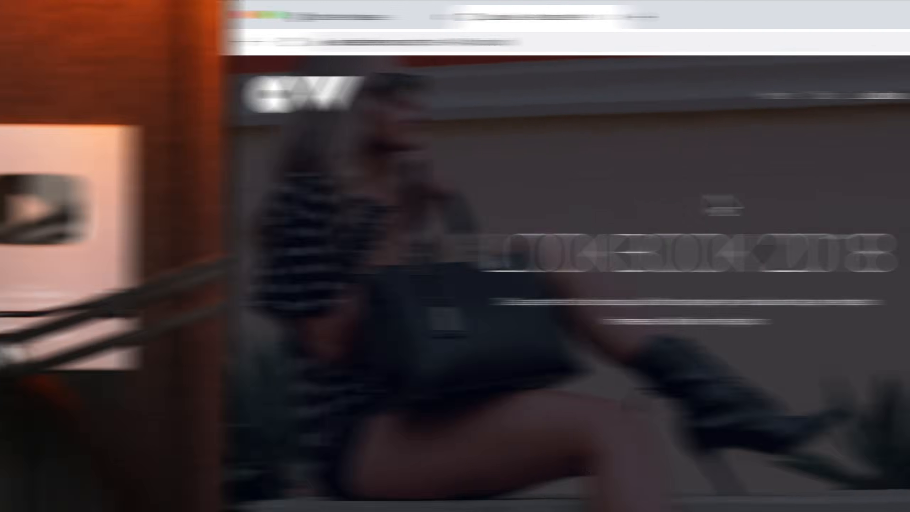